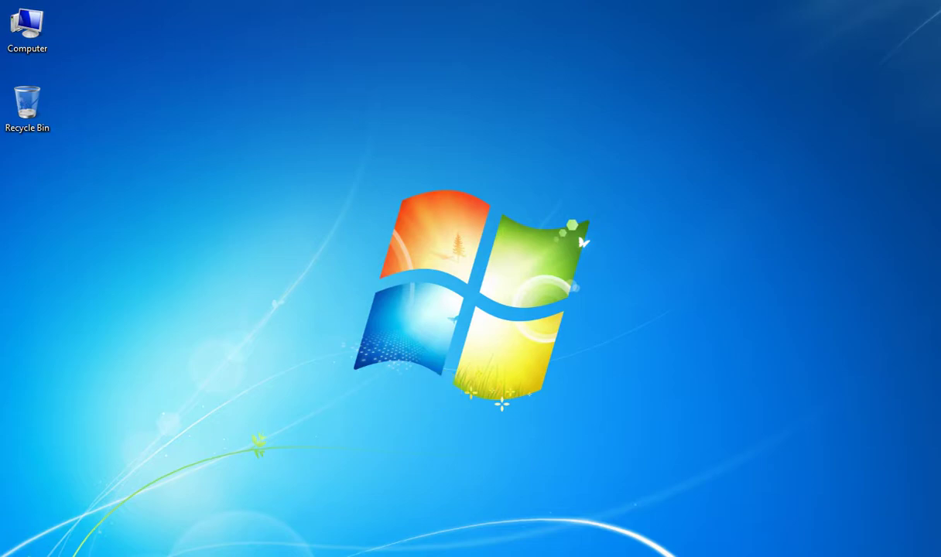
# - Switch to Internet Explorer with the eTouch Jukebox site and bring up the board list of the Freebox Jukebox forum
pyautogui.moveTo(46, 551)
pyautogui.click(68, 494)
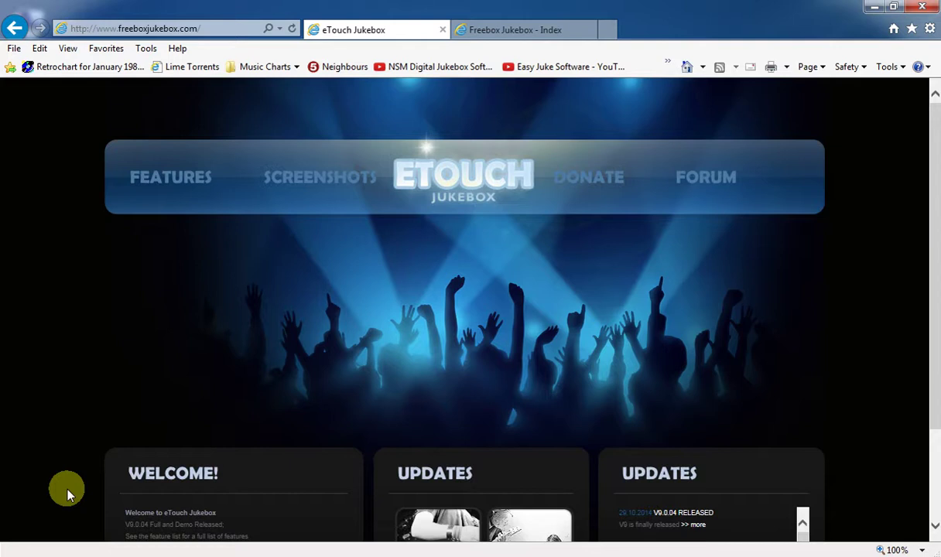
pyautogui.click(148, 29)
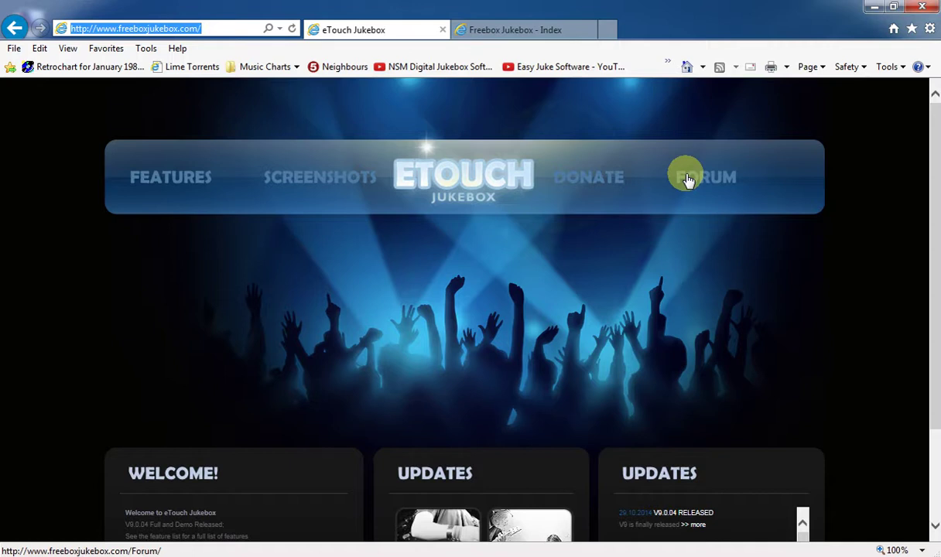
pyautogui.click(504, 32)
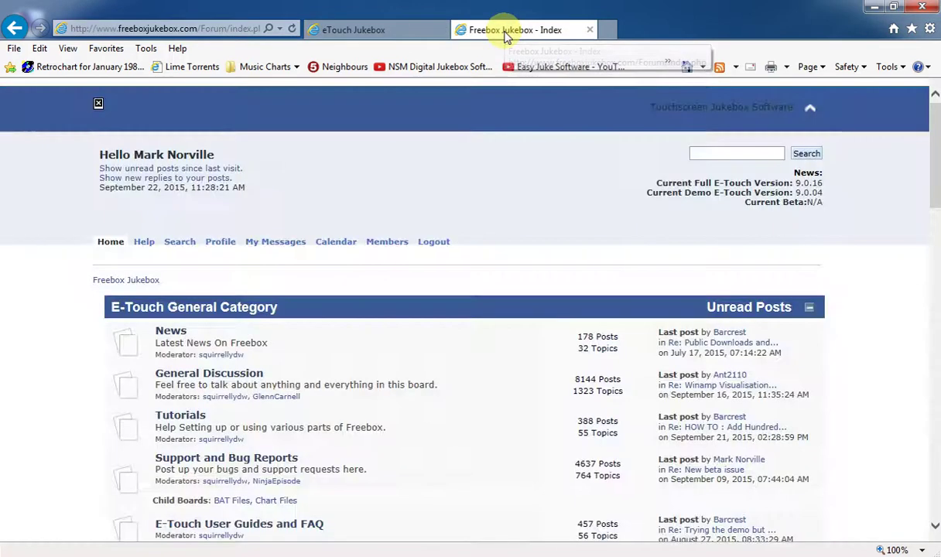
pyautogui.scroll(-3, 48, 333)
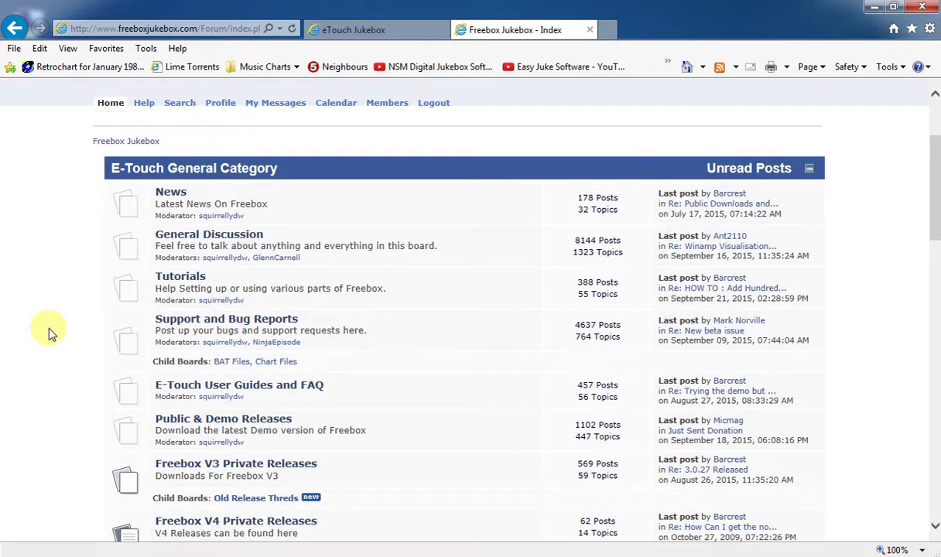
# - Open the eTouch Jukebox site's Donate page and review the donation options for the full versions
pyautogui.click(357, 29)
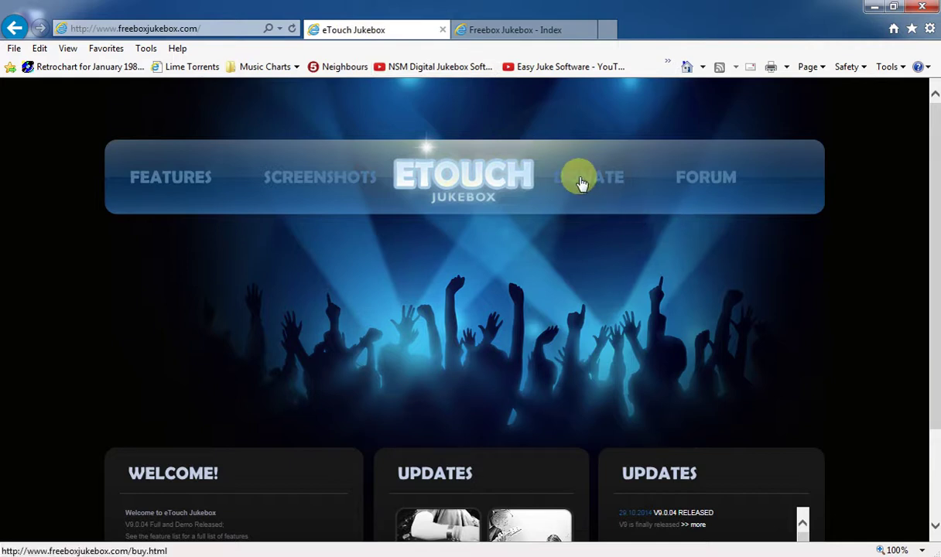
pyautogui.click(582, 182)
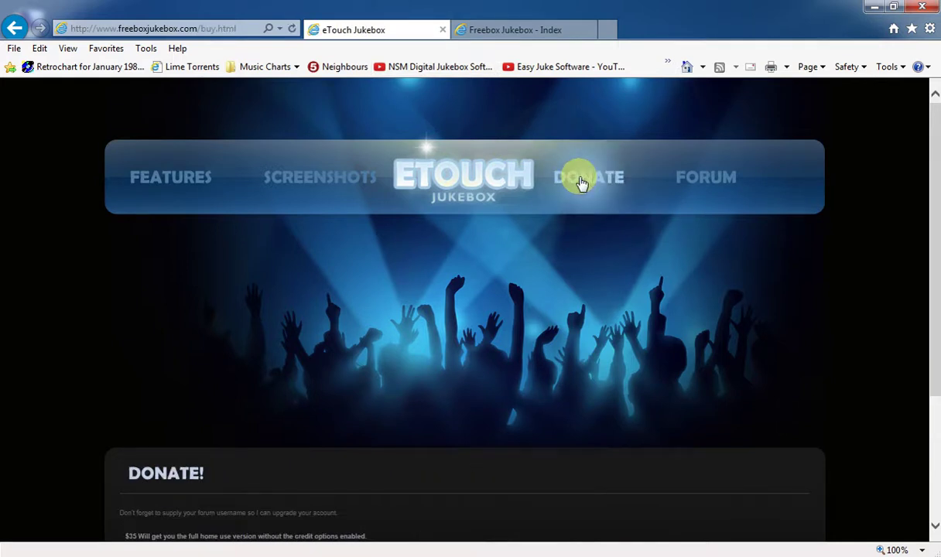
pyautogui.scroll(-3, 574, 262)
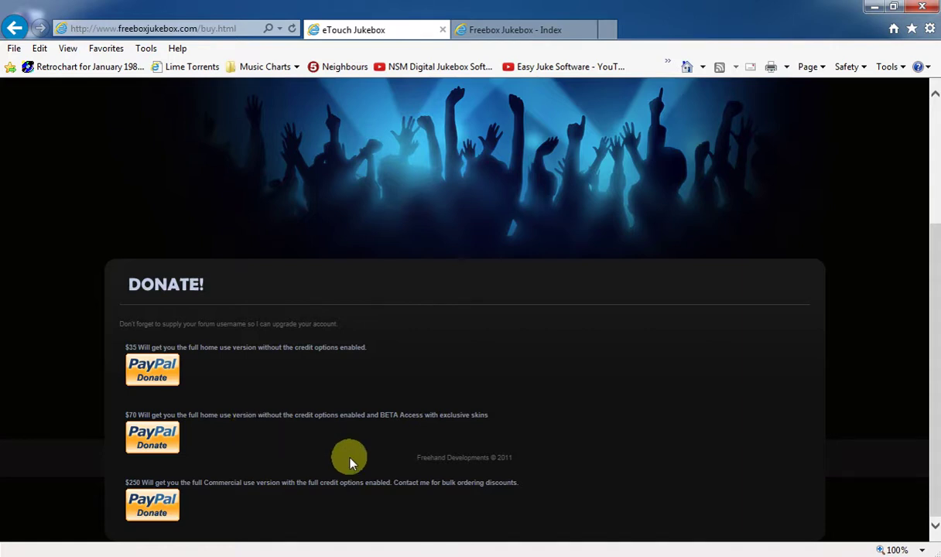
pyautogui.scroll(3, 349, 461)
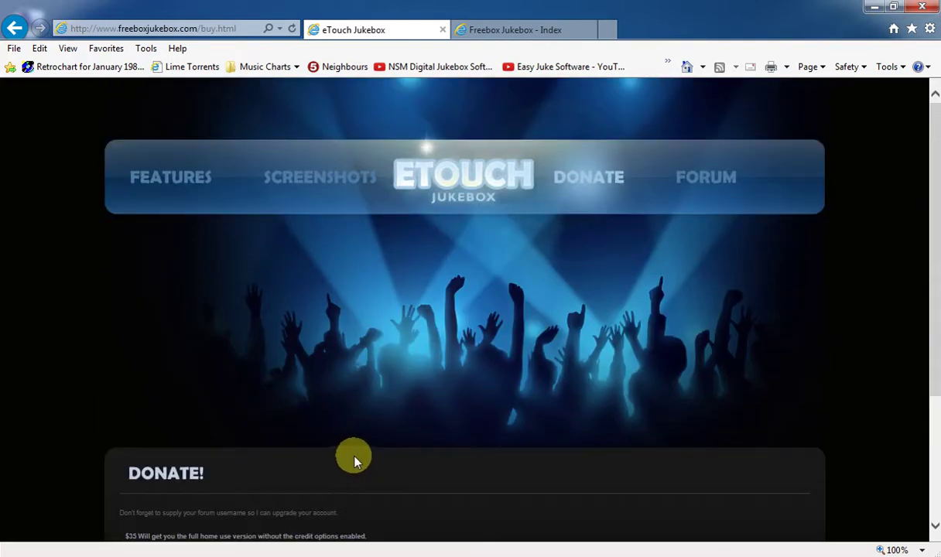
# - Return to the Freebox Jukebox forum and look through the topics in the Public & Demo Releases board
pyautogui.click(520, 36)
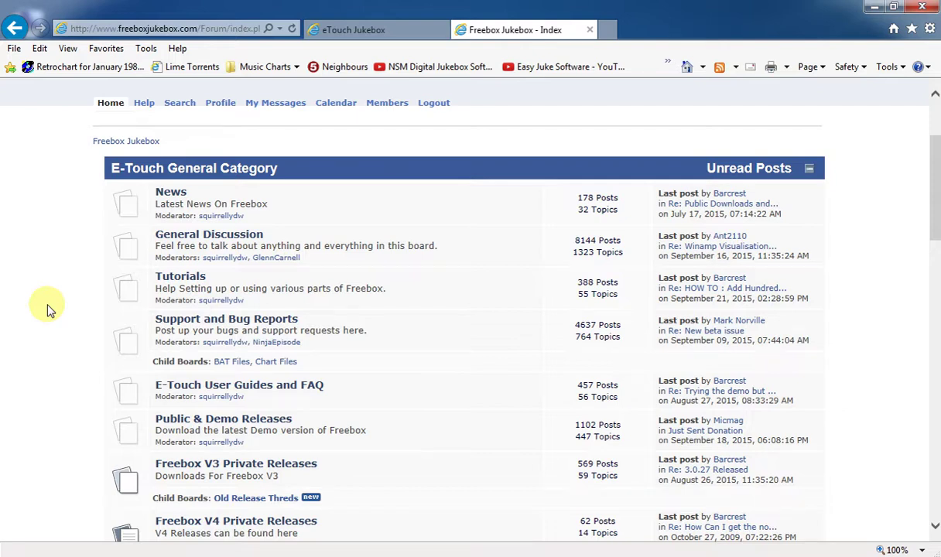
pyautogui.scroll(-3, 48, 310)
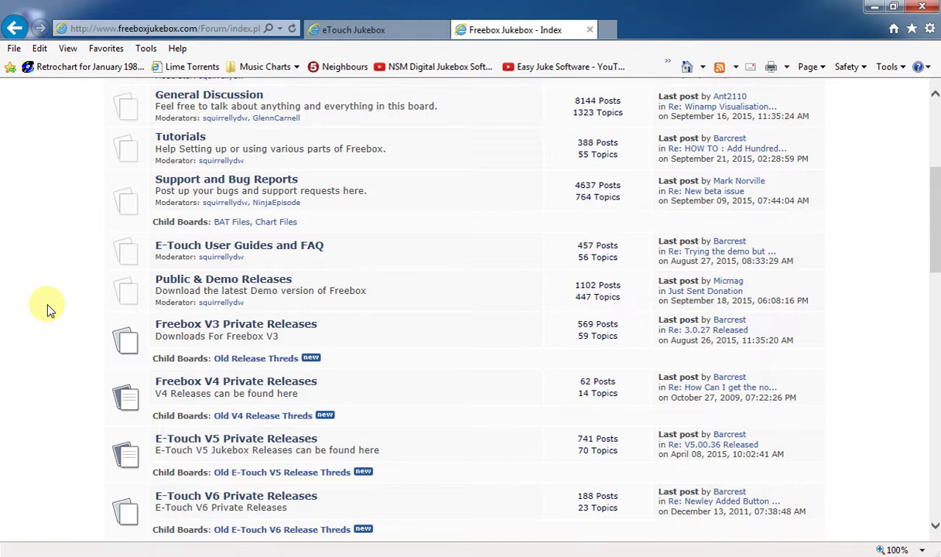
pyautogui.scroll(1, 48, 310)
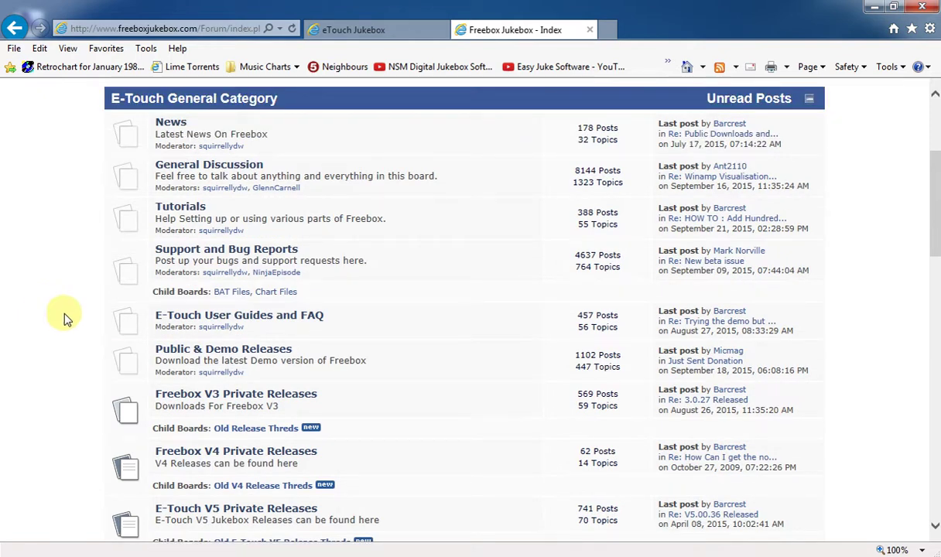
pyautogui.click(212, 350)
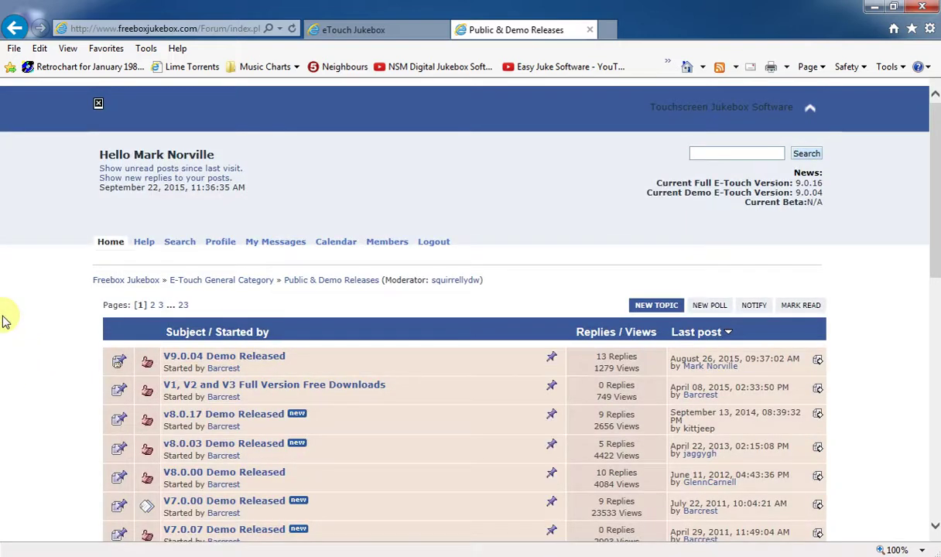
pyautogui.scroll(-1, 7, 322)
pyautogui.scroll(-6, 3, 317)
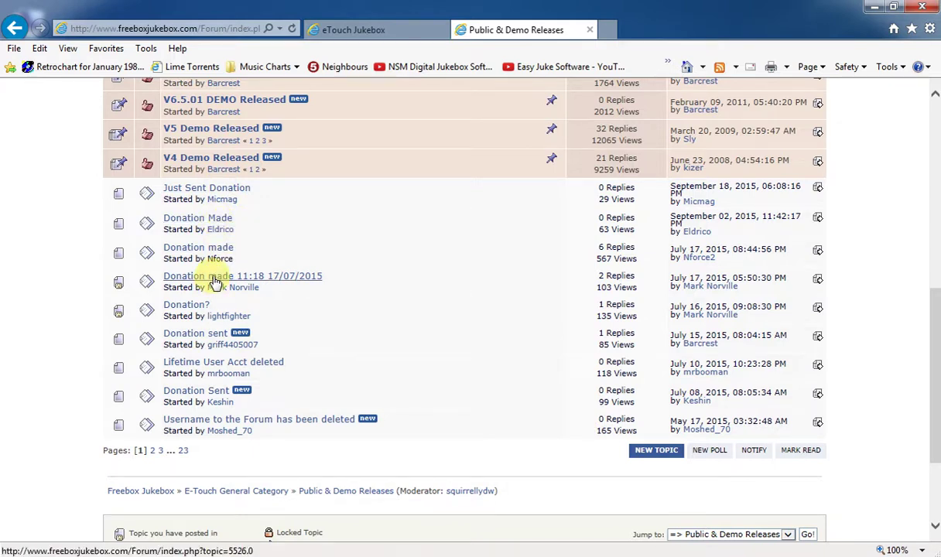
# - Go back to the forum index and examine its release, skin, songfacts and project boards down to the Info Center
pyautogui.click(16, 29)
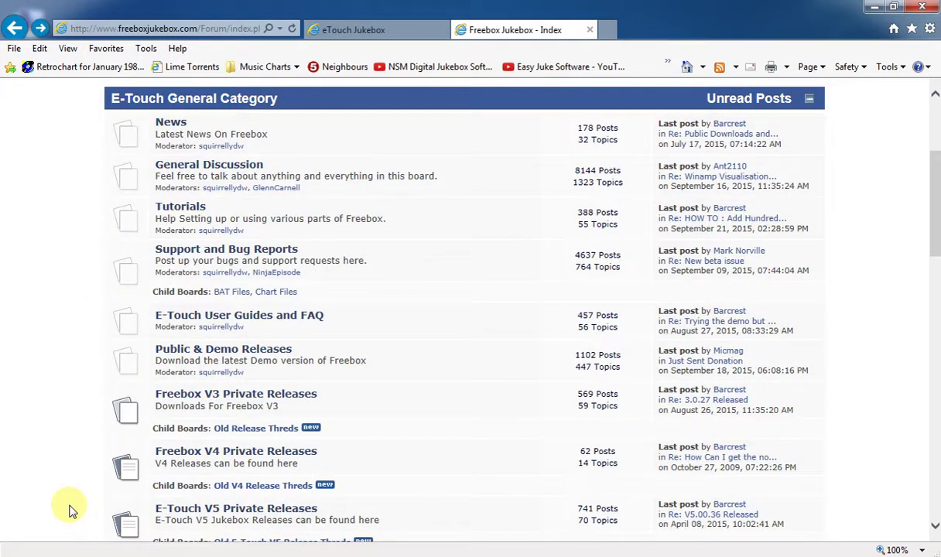
pyautogui.scroll(-3, 31, 352)
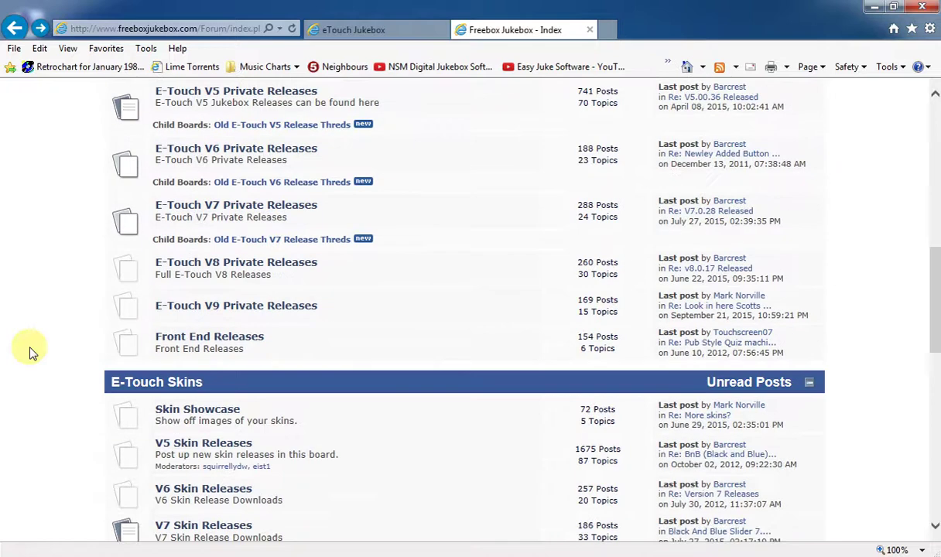
pyautogui.scroll(-3, 29, 352)
pyautogui.scroll(1, 29, 352)
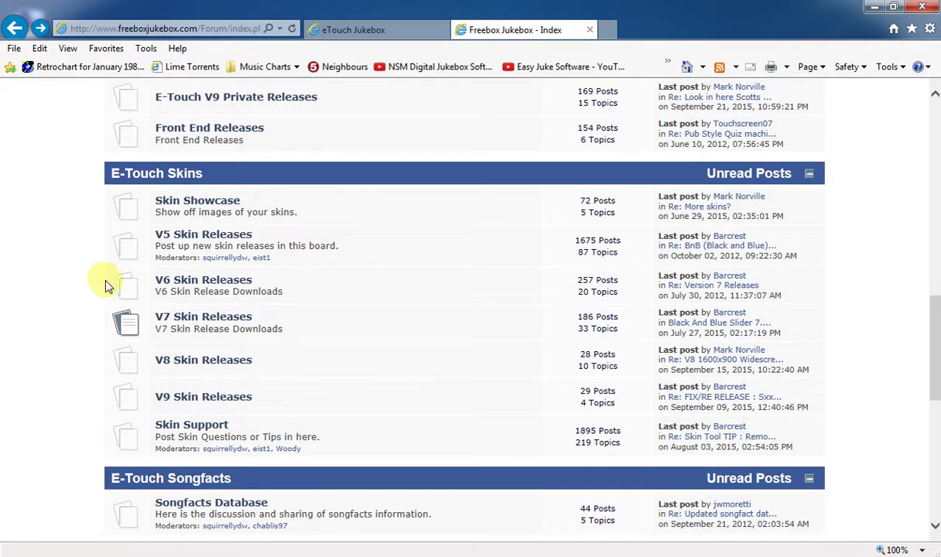
pyautogui.scroll(-3, 30, 416)
pyautogui.scroll(2, 29, 416)
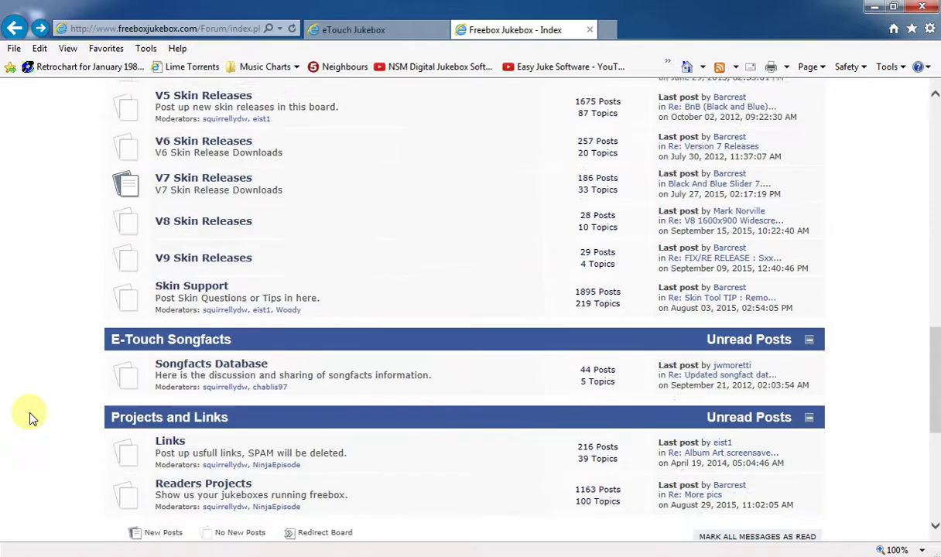
pyautogui.scroll(10, 29, 416)
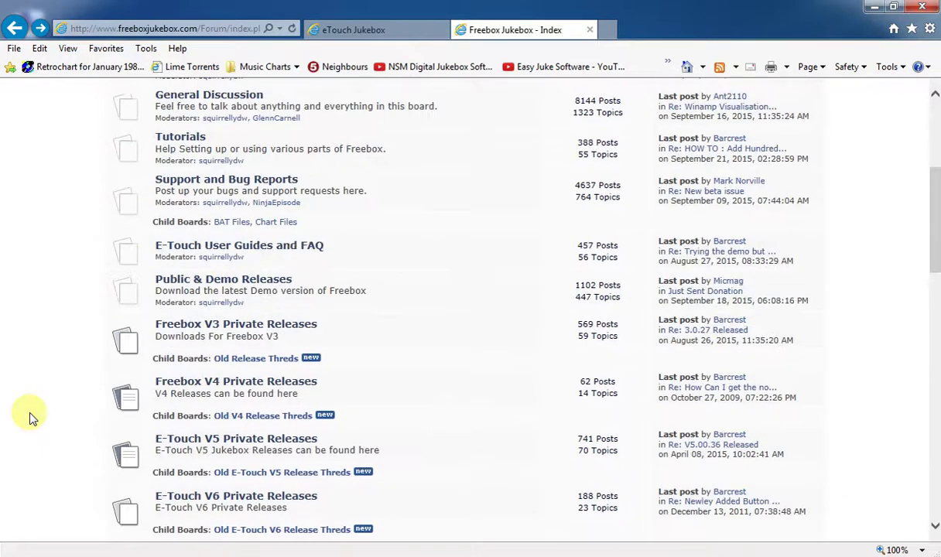
pyautogui.scroll(2, 30, 416)
pyautogui.scroll(-7, 30, 416)
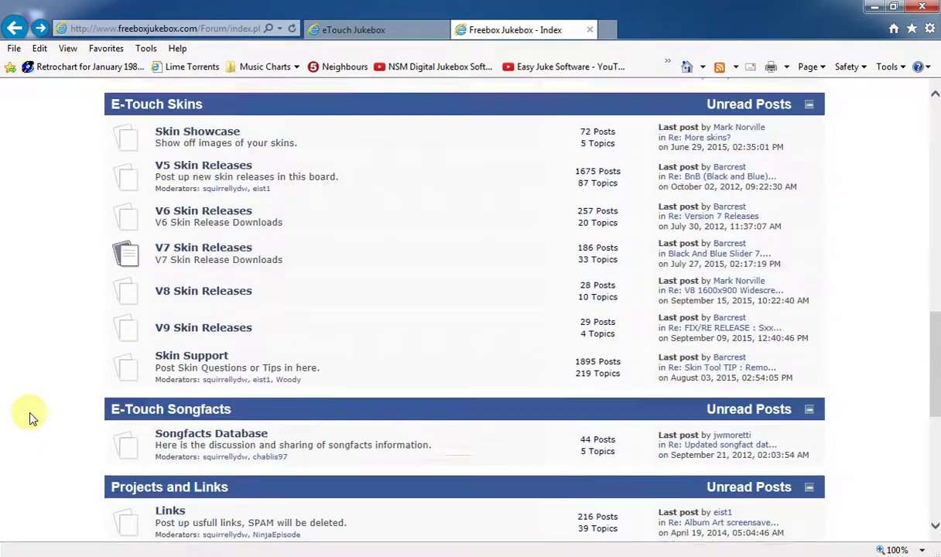
pyautogui.scroll(-4, 31, 416)
pyautogui.scroll(-2, 31, 416)
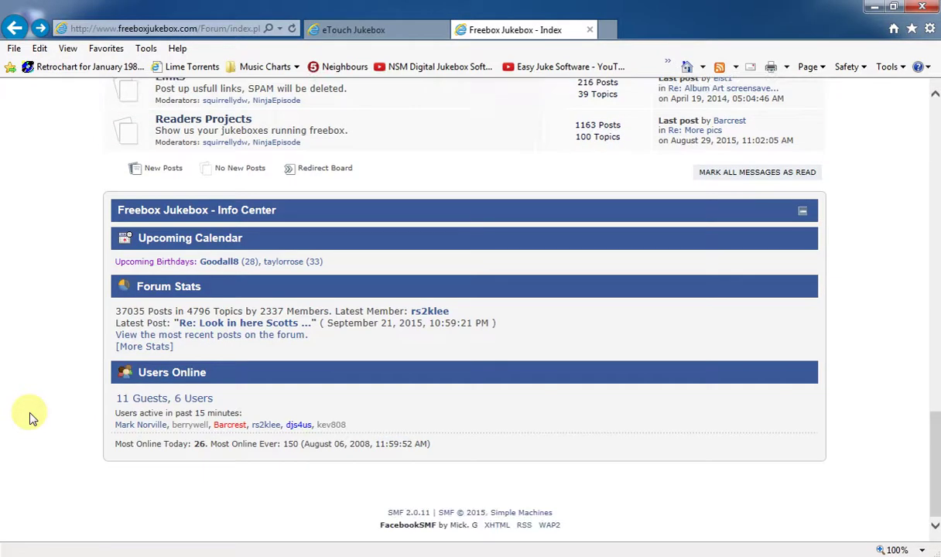
# - Open the v9.0.16 Released topic in the E-Touch V9 Private Releases board
pyautogui.scroll(7, 47, 368)
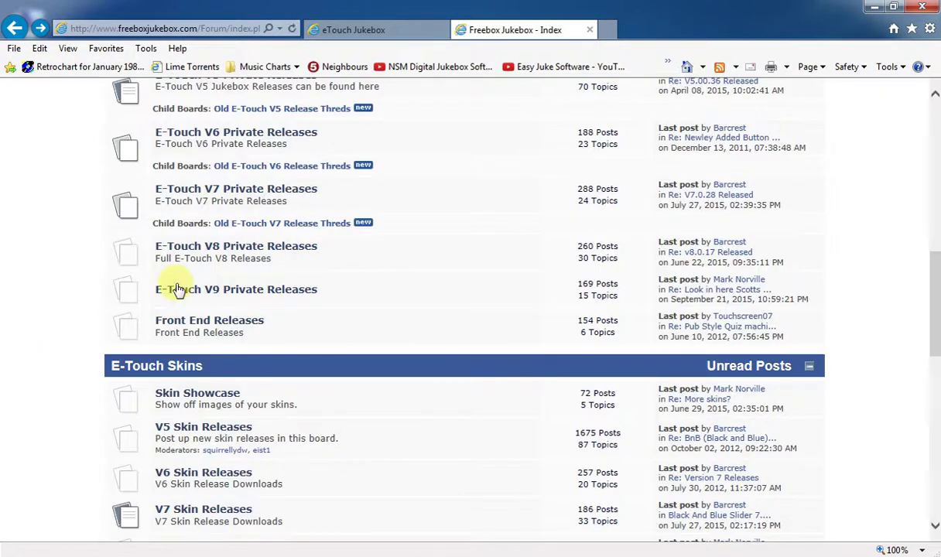
pyautogui.click(273, 293)
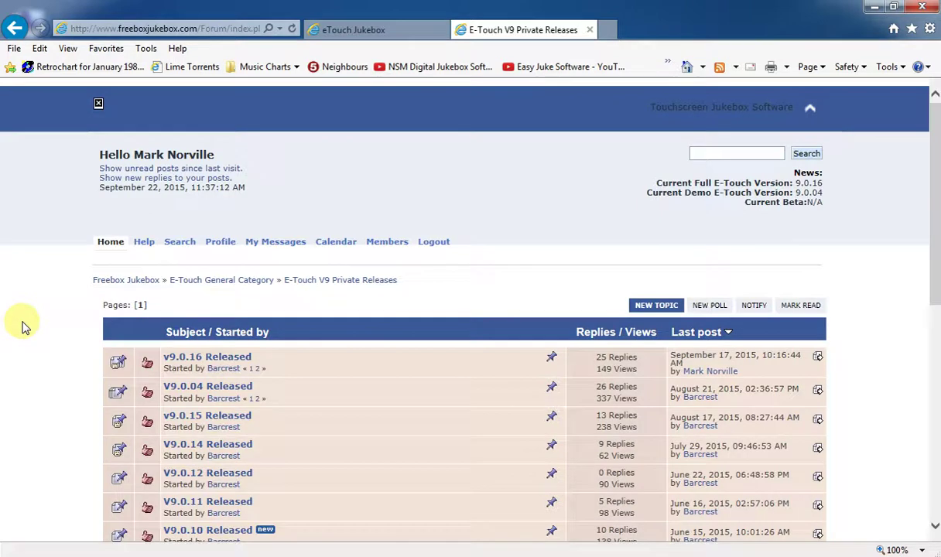
pyautogui.scroll(-3, 22, 325)
pyautogui.scroll(1, 21, 325)
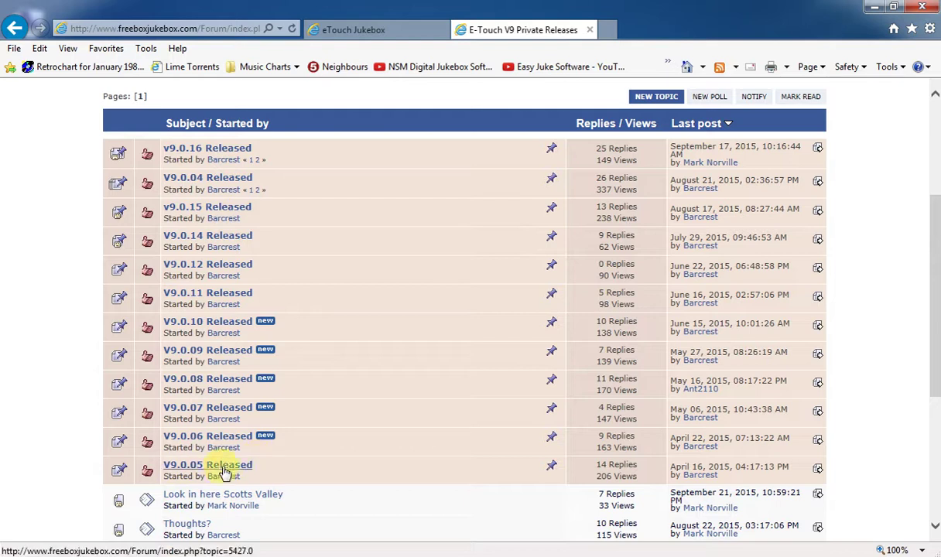
pyautogui.click(203, 154)
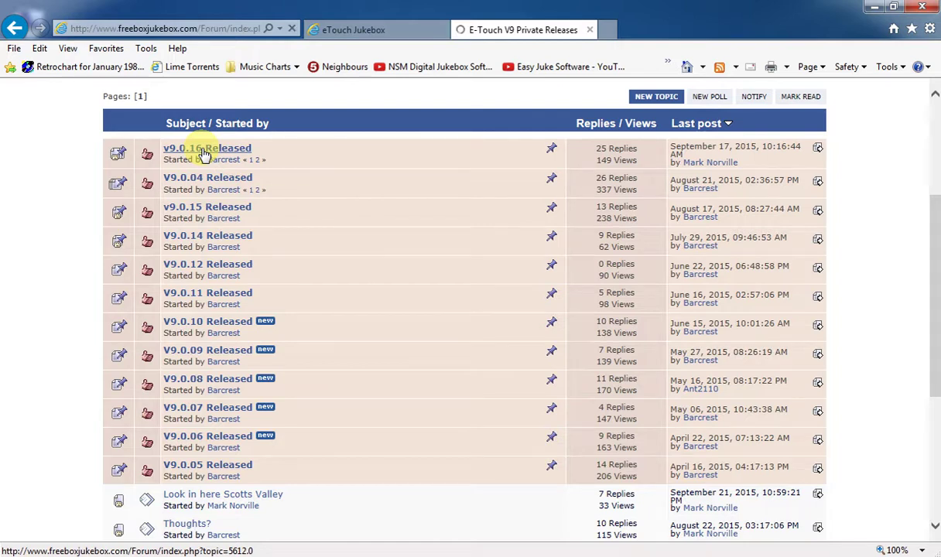
# - Download the error trapped release from the v9.0.16 post and save SSTuP9016-twEAKS.rar to the Desktop
pyautogui.scroll(-3, 22, 302)
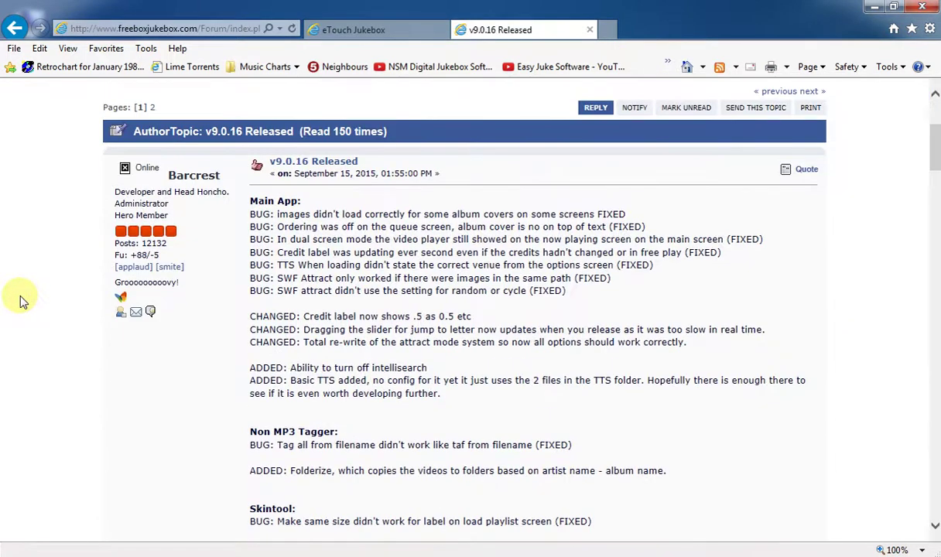
pyautogui.scroll(-1, 22, 301)
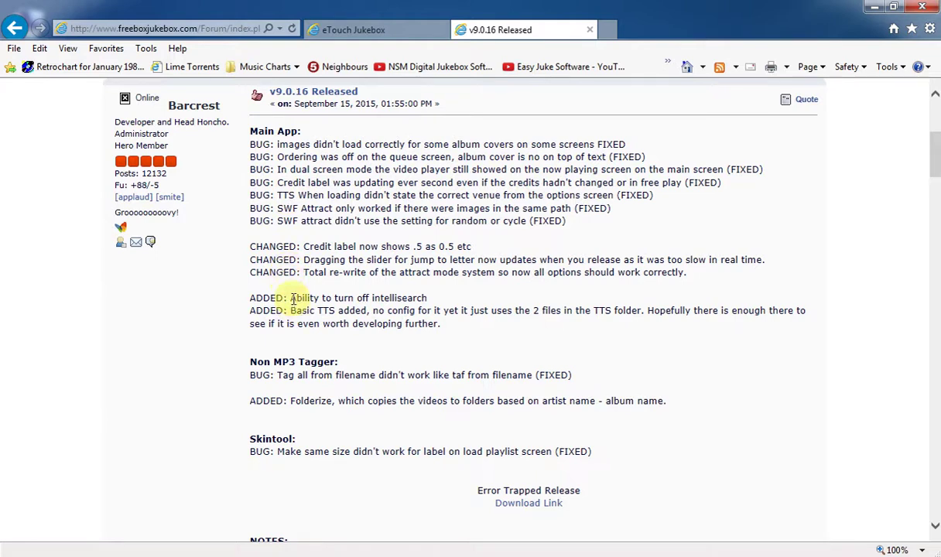
pyautogui.scroll(-1, 491, 344)
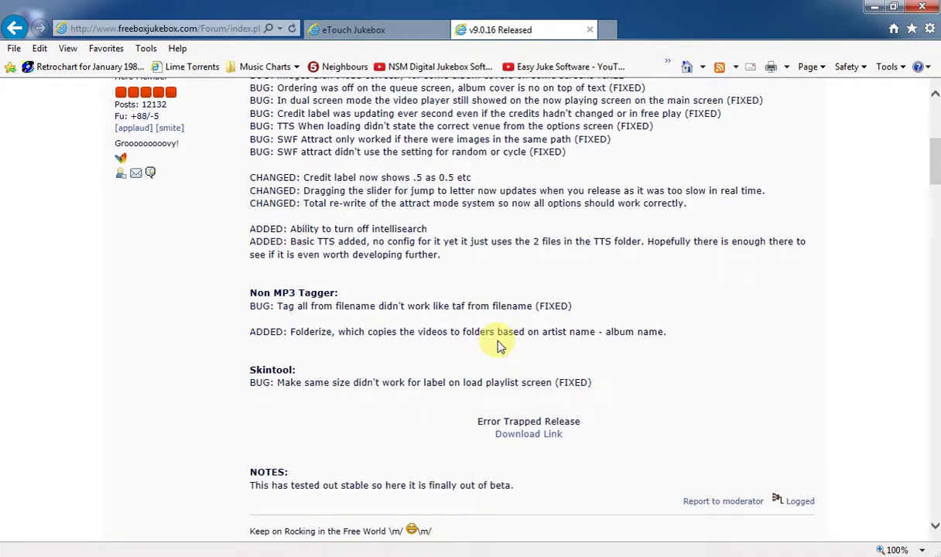
pyautogui.scroll(-1, 495, 345)
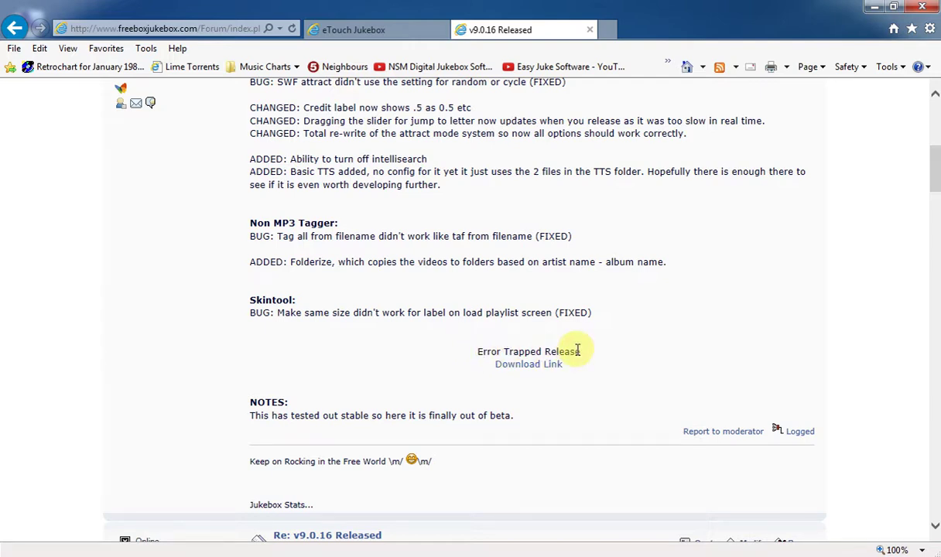
pyautogui.click(542, 368)
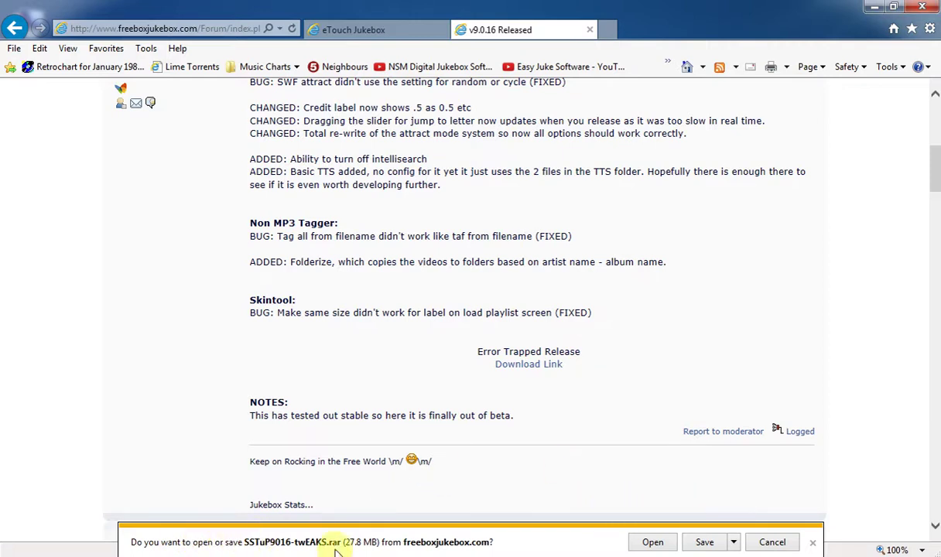
pyautogui.click(734, 544)
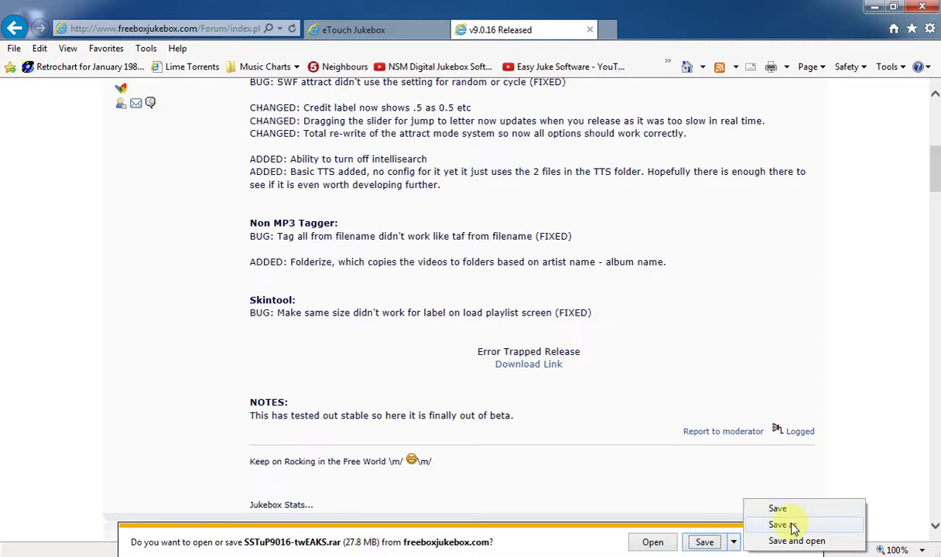
pyautogui.click(782, 526)
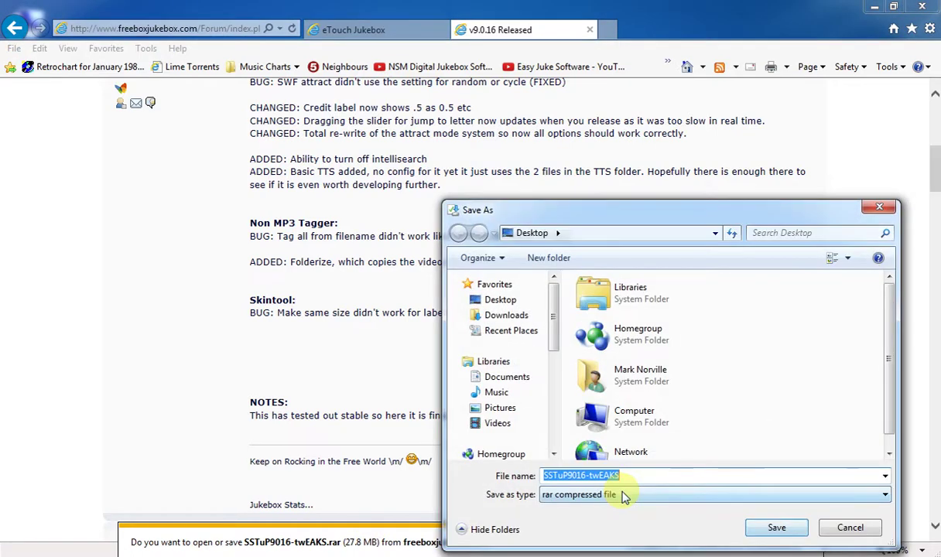
pyautogui.click(770, 529)
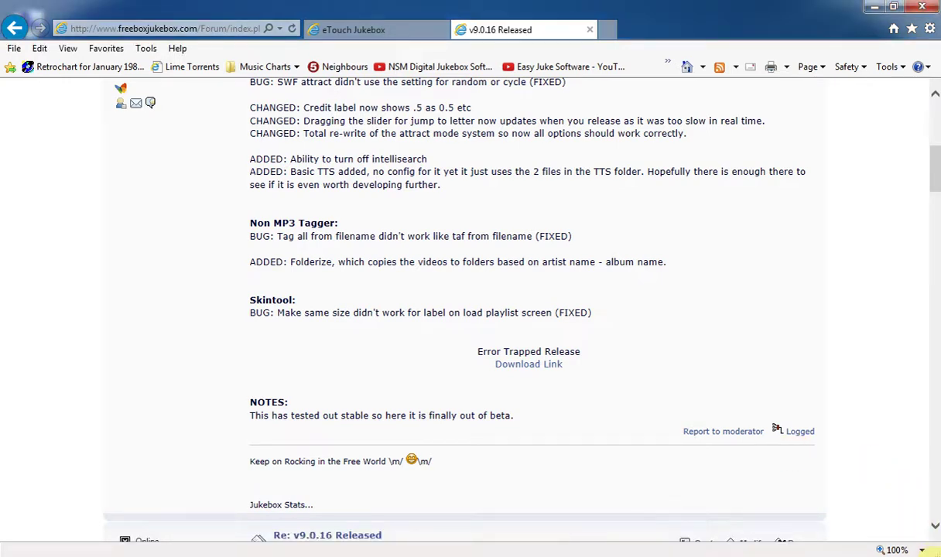
# - Switch to the Windows desktop and extract the SSTuP9016-twEAKS archive there
pyautogui.click(907, 528)
pyautogui.click(27, 193)
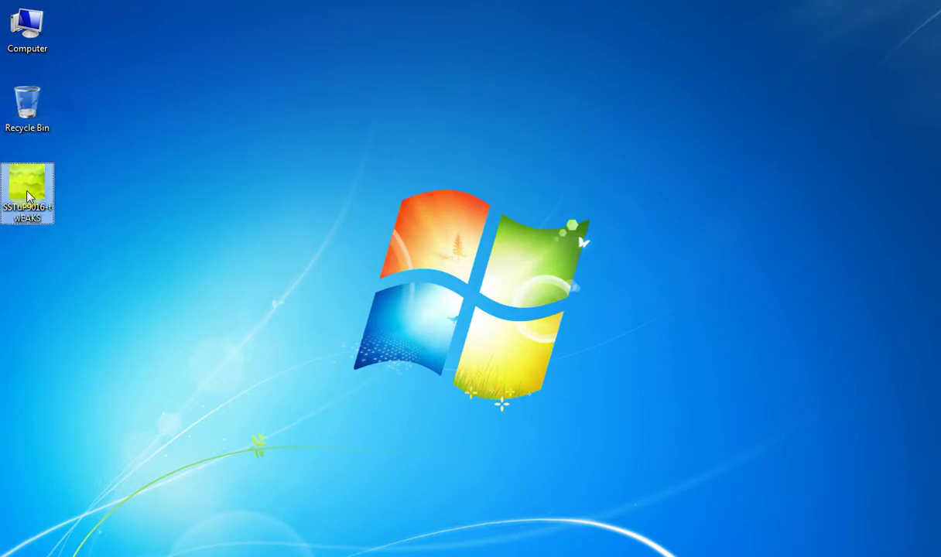
pyautogui.rightClick(27, 193)
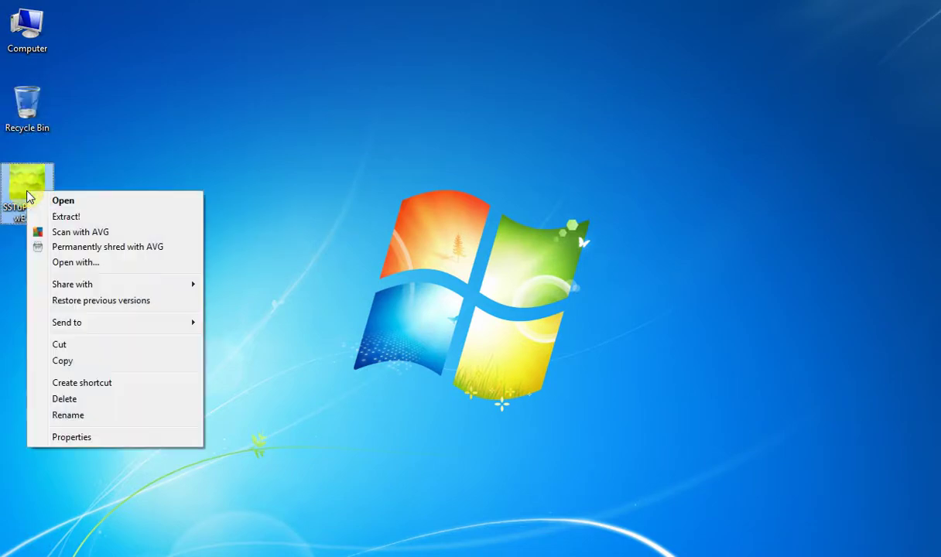
pyautogui.click(96, 219)
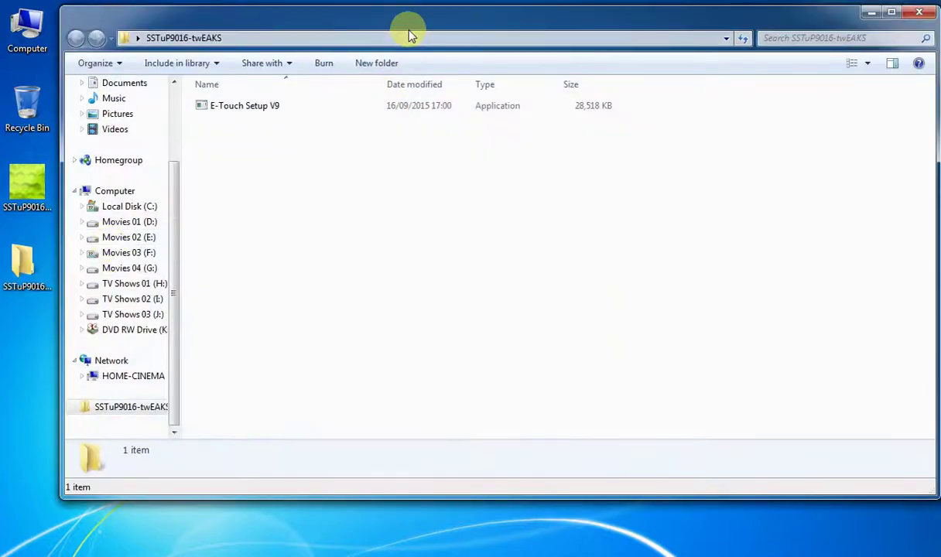
# - Cut the E-Touch Setup V9 program from the extracted SSTuP9016-twEAKS folder and close that folder's window
pyautogui.moveTo(415, 27); pyautogui.dragTo(461, 38)
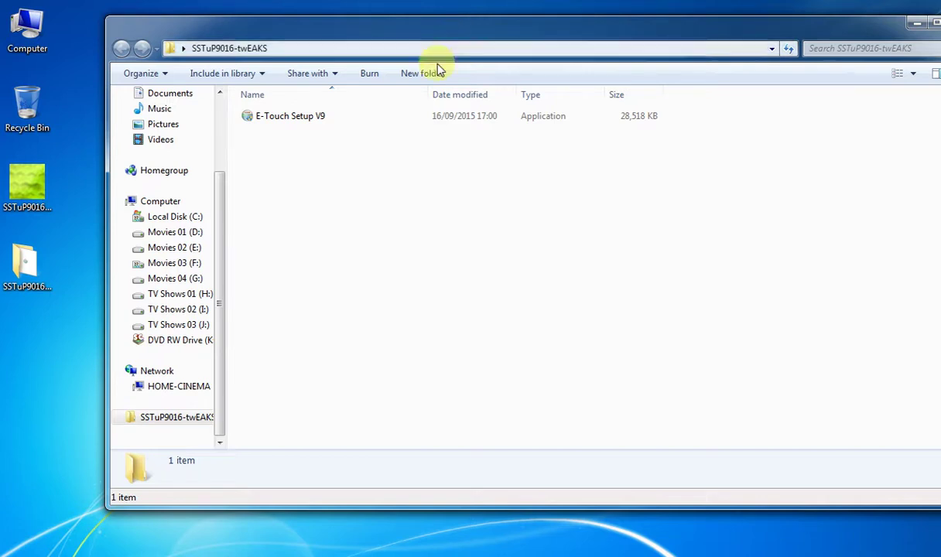
pyautogui.click(314, 120)
pyautogui.rightClick(312, 120)
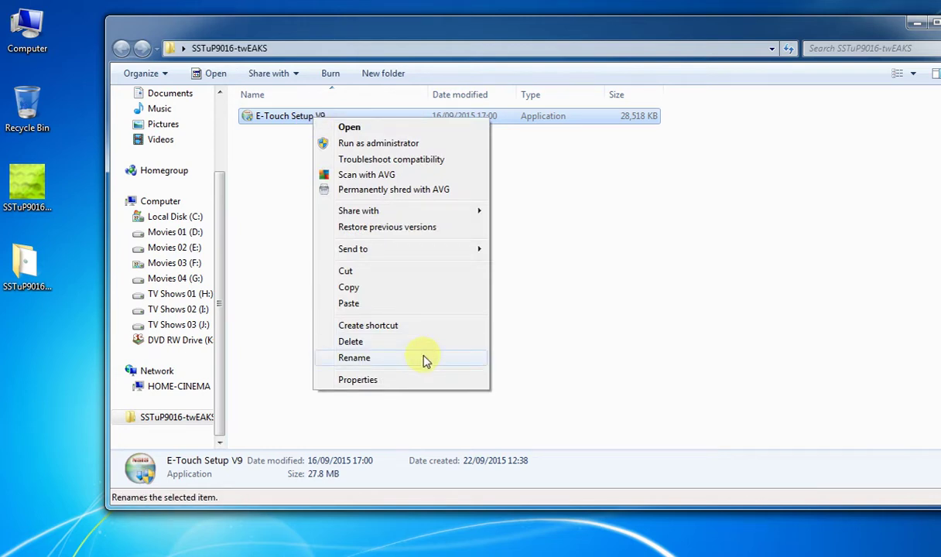
pyautogui.click(407, 272)
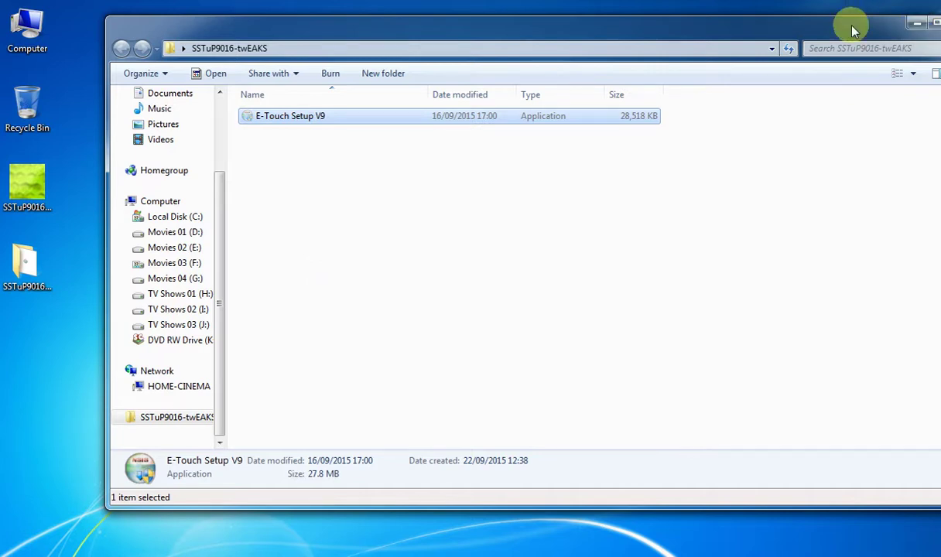
pyautogui.moveTo(809, 23); pyautogui.dragTo(775, 24)
pyautogui.hotkey('alt', 'F4')
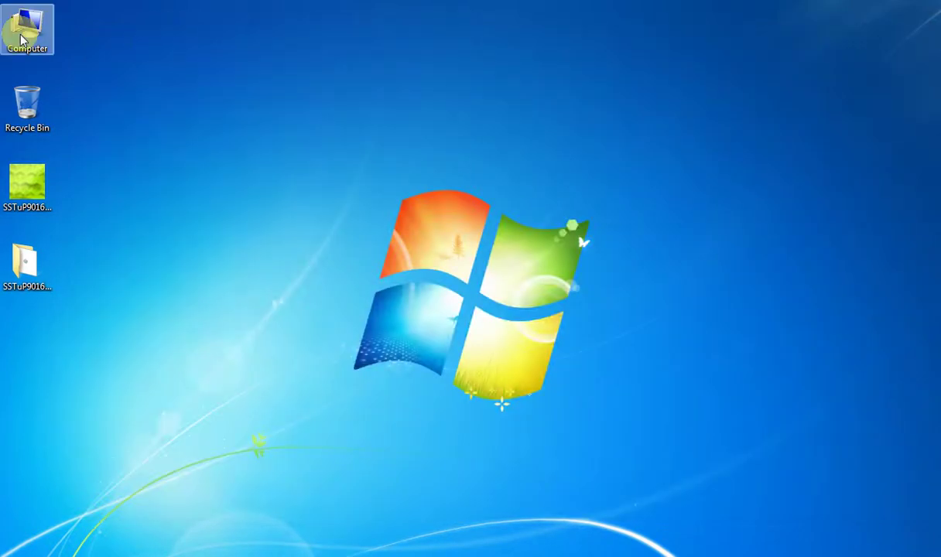
# - Open Local Disk (C:) from Computer and paste the E-Touch Setup V9 program into its root, granting permission for the move
pyautogui.doubleClick(25, 31)
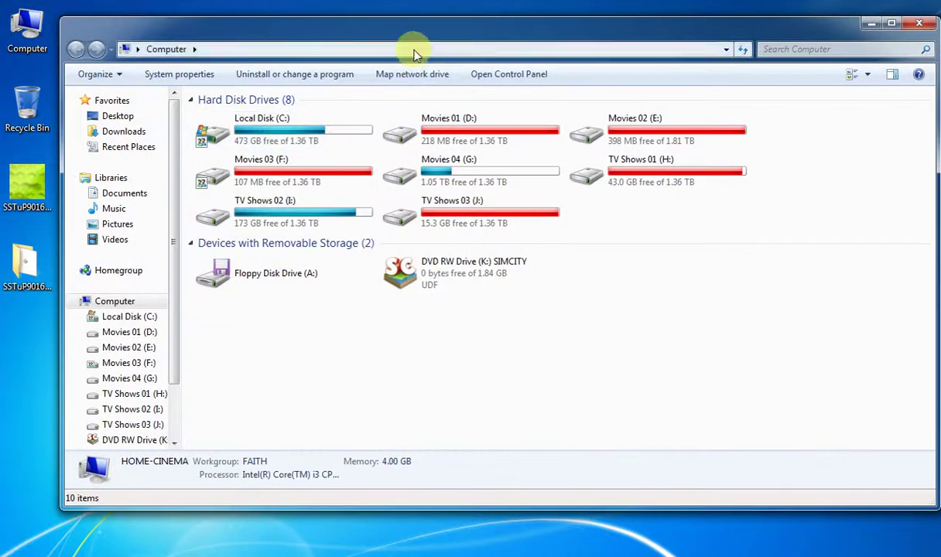
pyautogui.doubleClick(416, 33)
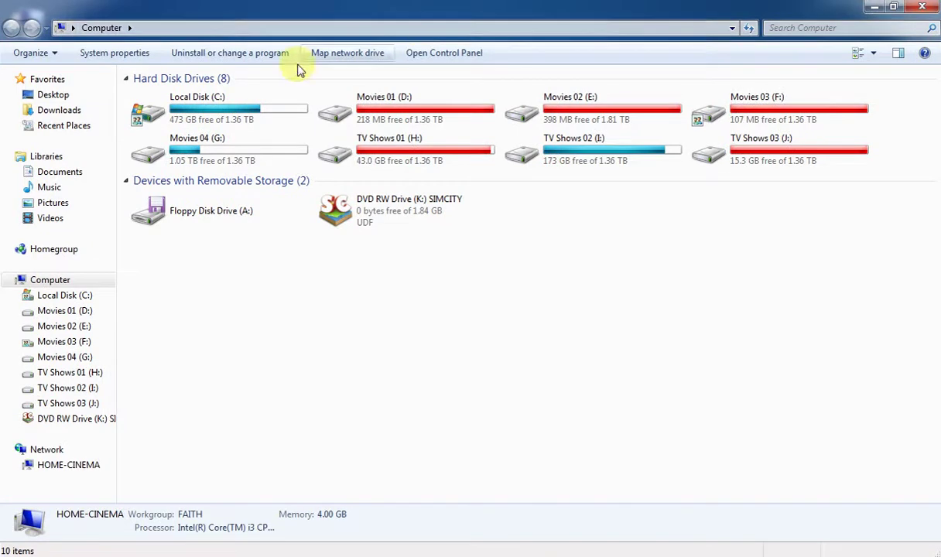
pyautogui.doubleClick(211, 114)
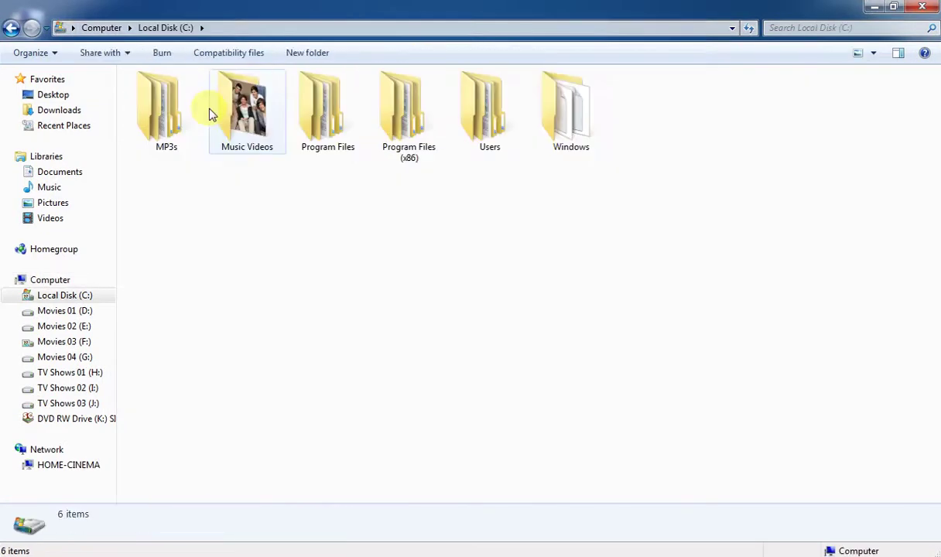
pyautogui.rightClick(598, 244)
pyautogui.click(660, 324)
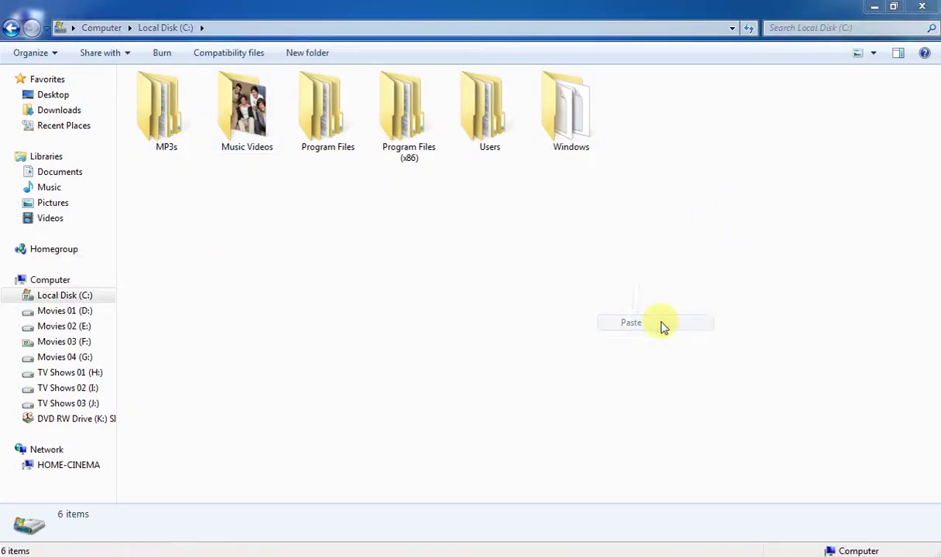
pyautogui.click(465, 346)
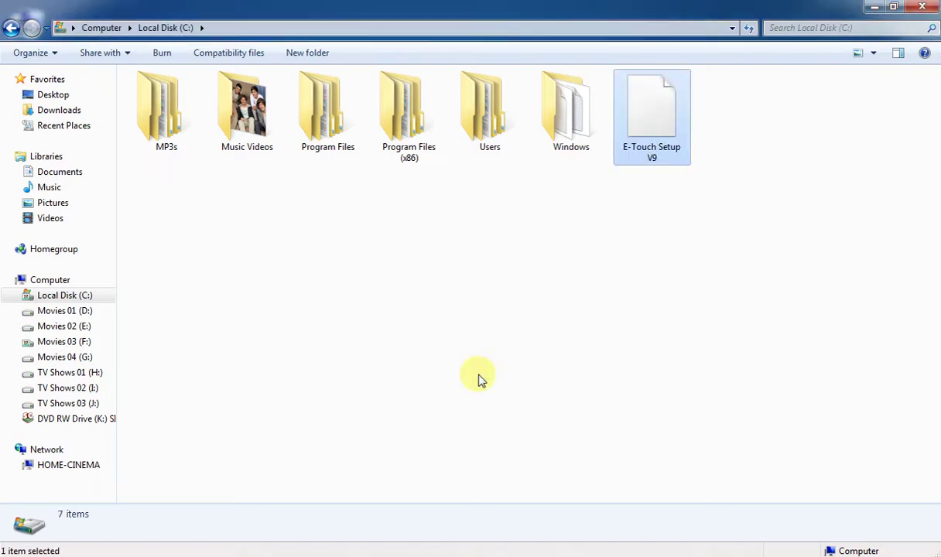
pyautogui.click(650, 318)
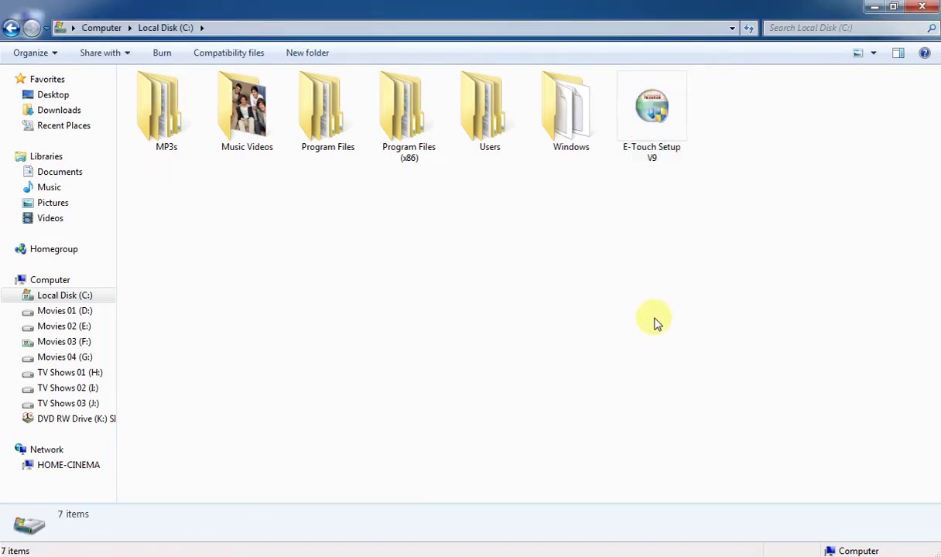
# - Run E-Touch Setup V9 as administrator and continue past the welcome page to the install location
pyautogui.click(654, 137)
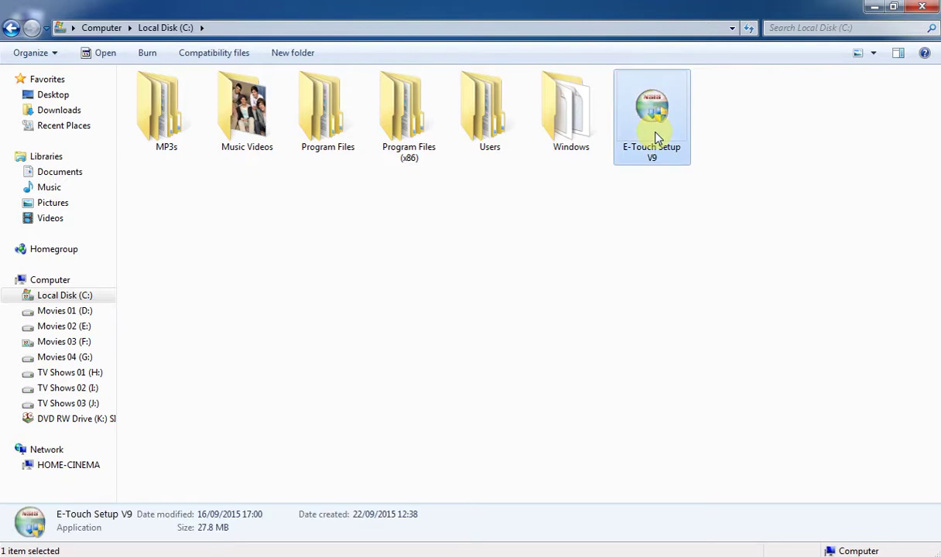
pyautogui.rightClick(655, 137)
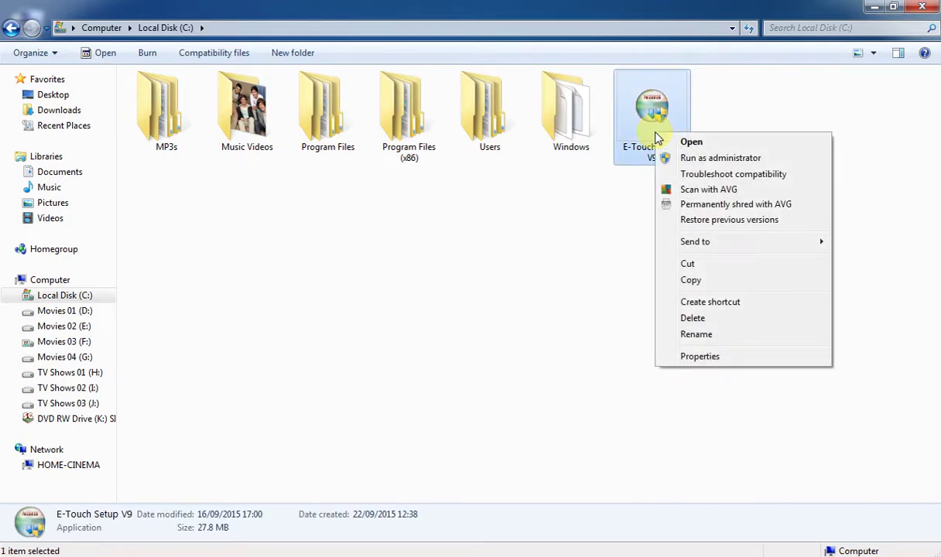
pyautogui.click(699, 159)
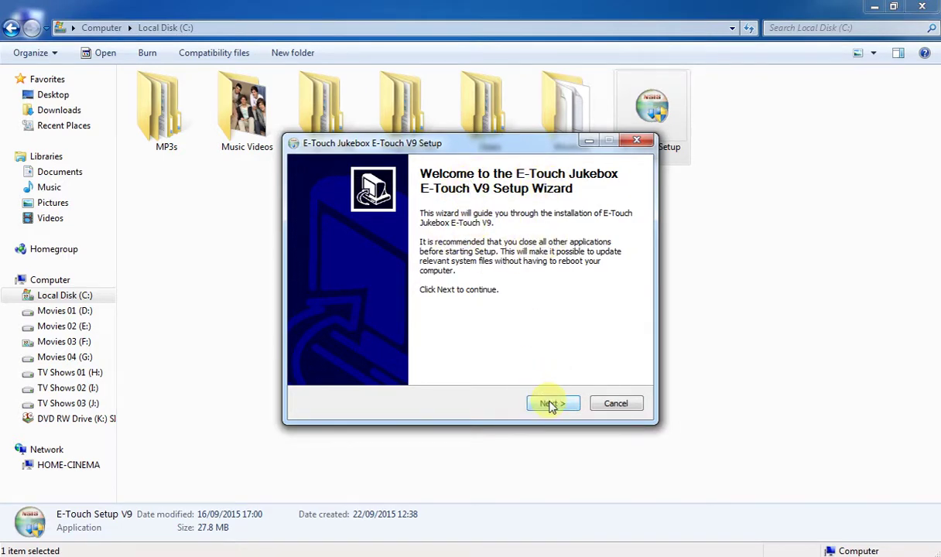
pyautogui.click(550, 404)
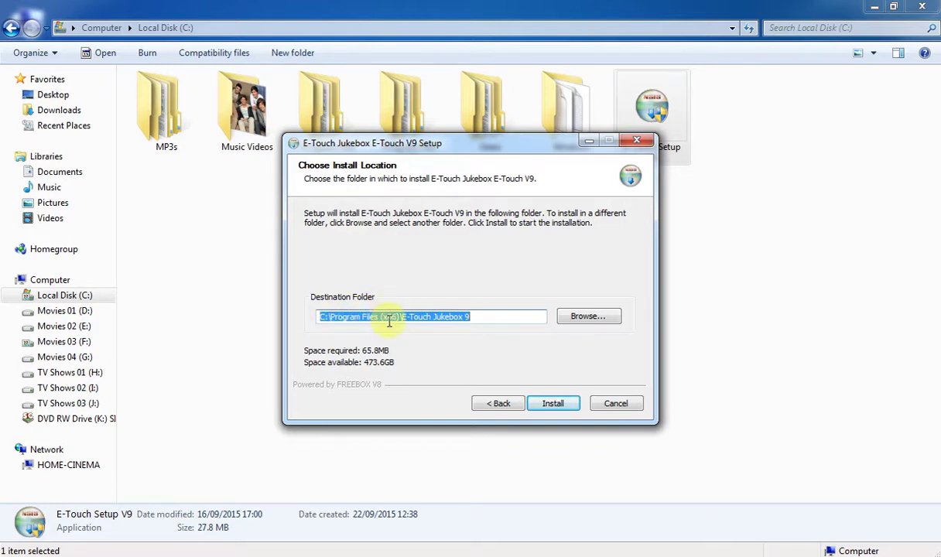
# - Change the installation's destination folder to C:\E-Touch Jukebox 9 by choosing Local Disk (C:) as its parent
pyautogui.click(579, 317)
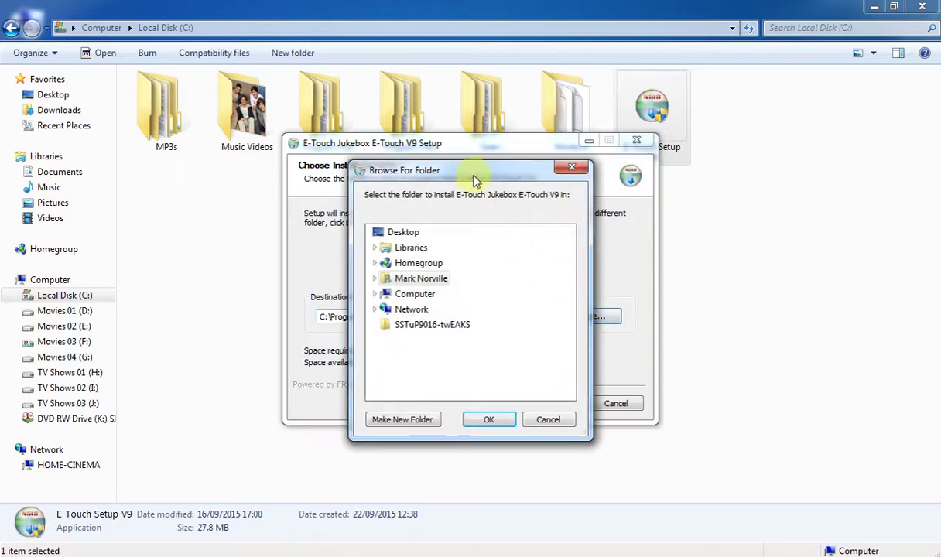
pyautogui.moveTo(476, 181); pyautogui.dragTo(528, 142)
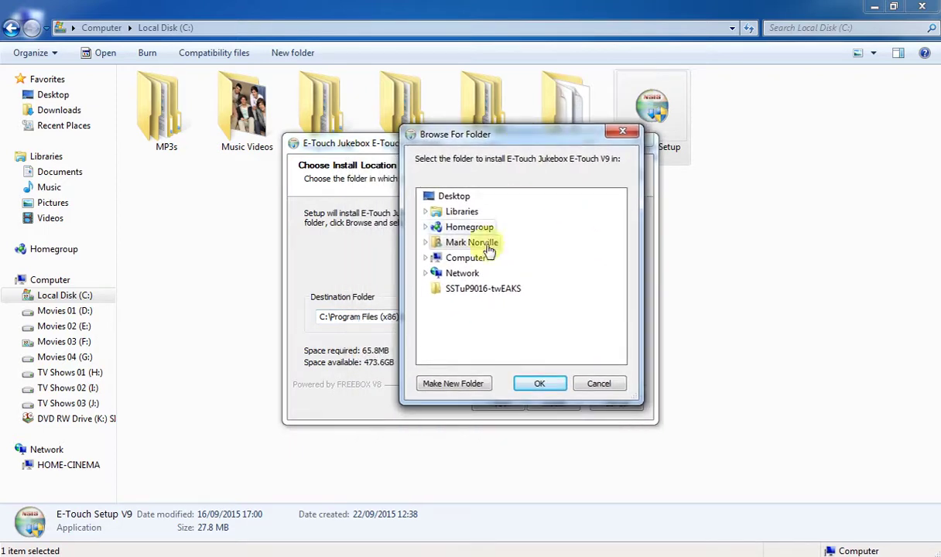
pyautogui.click(426, 257)
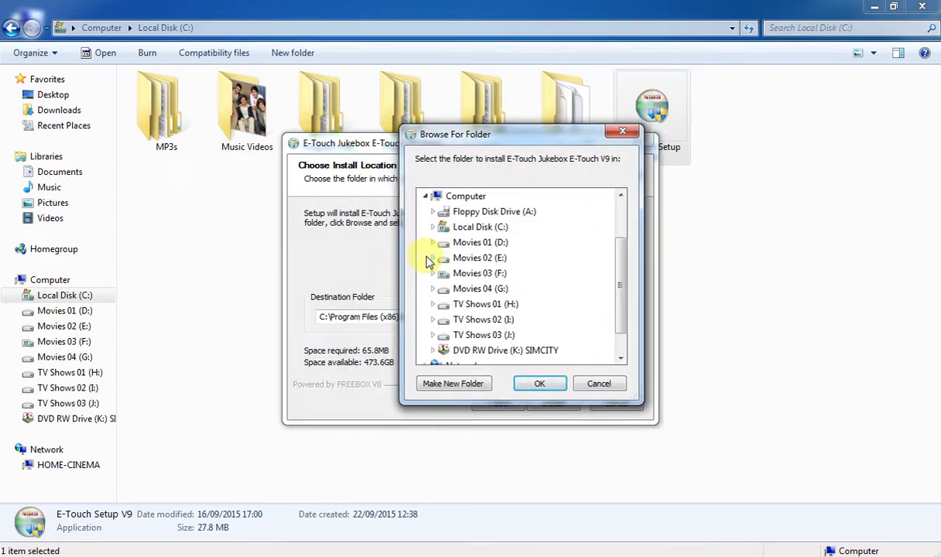
pyautogui.click(481, 227)
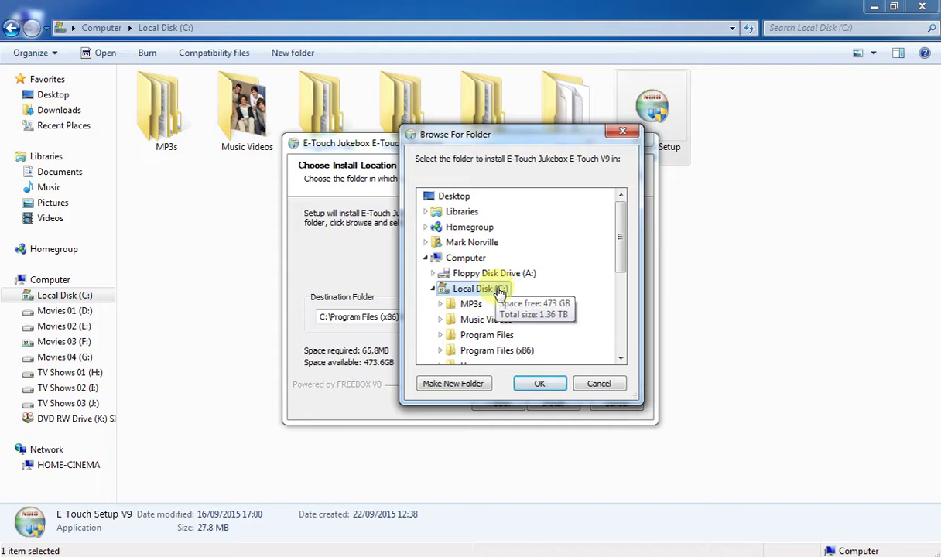
pyautogui.click(530, 384)
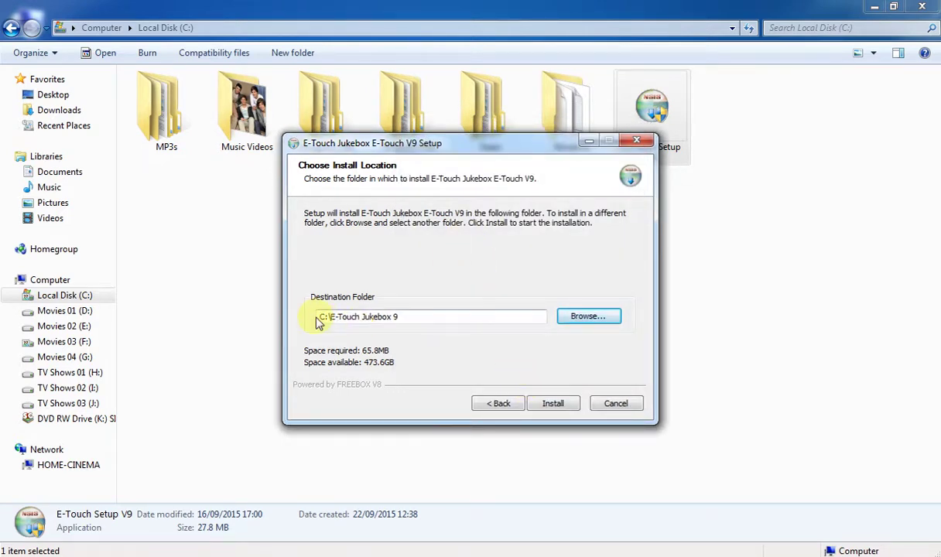
# - Try to make a Jukebox install folder on Local Disk (C:), merging it with the existing one, and accept Local Disk (C:) as the location
pyautogui.click(600, 318)
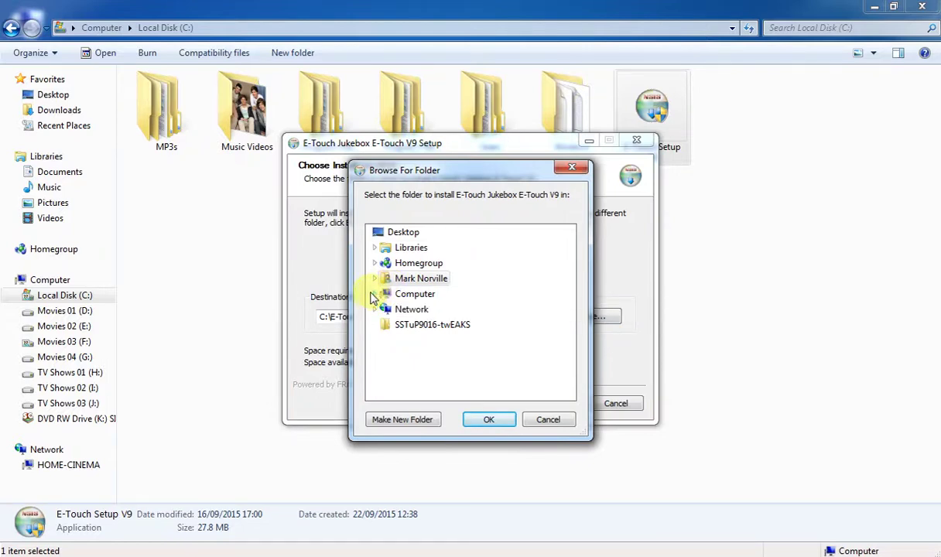
pyautogui.click(375, 294)
pyautogui.click(447, 265)
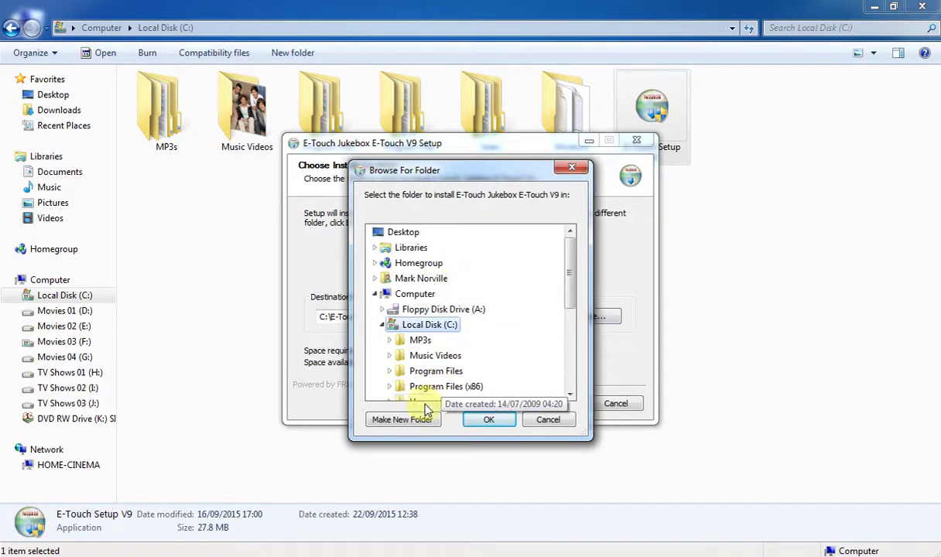
pyautogui.click(420, 422)
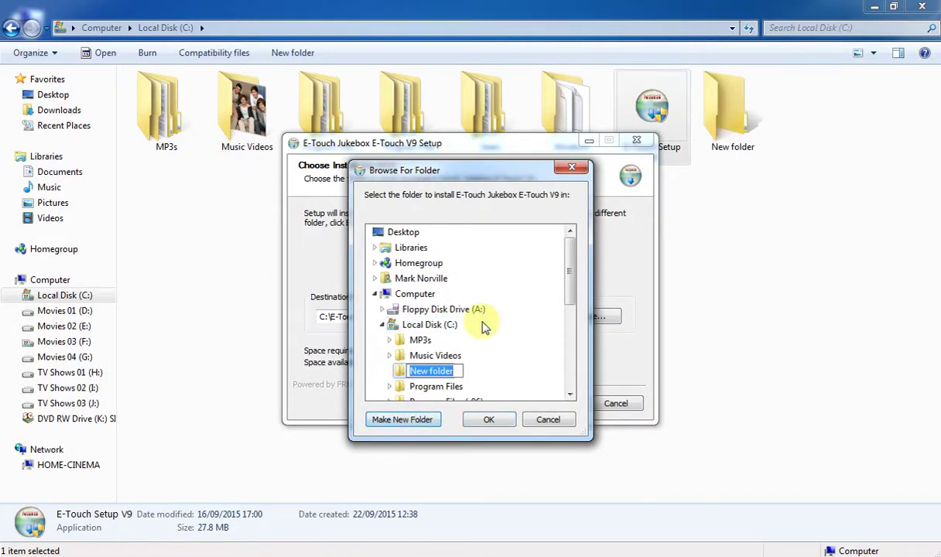
pyautogui.write('Juk')
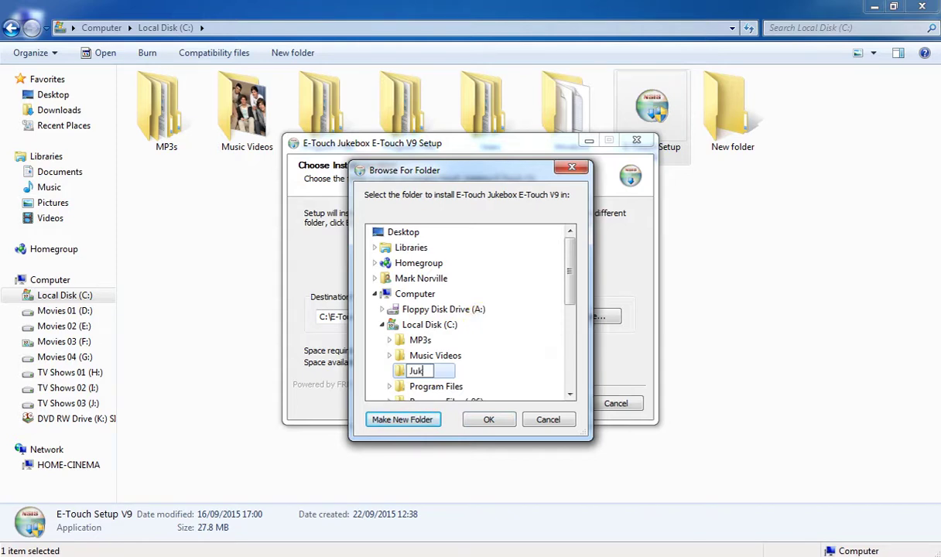
pyautogui.write('ebox')
pyautogui.press('Return')
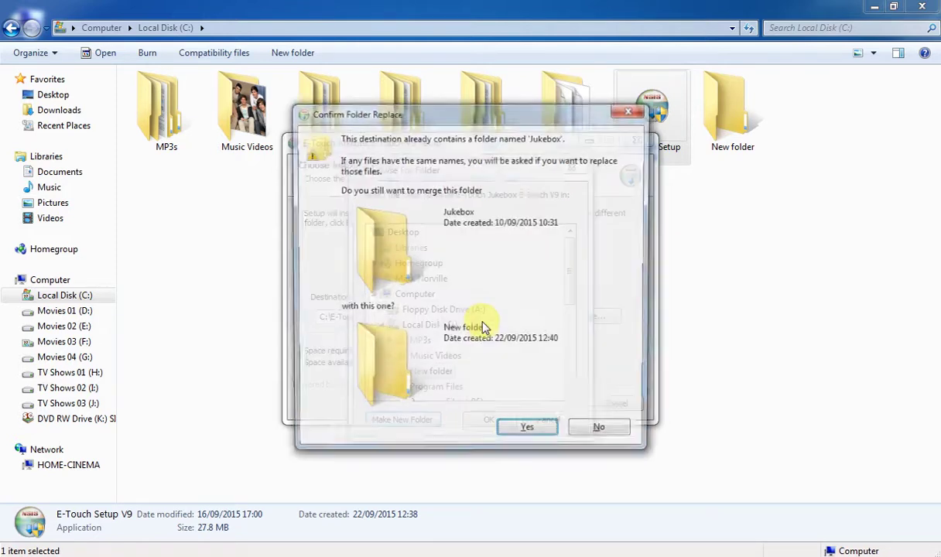
pyautogui.click(507, 430)
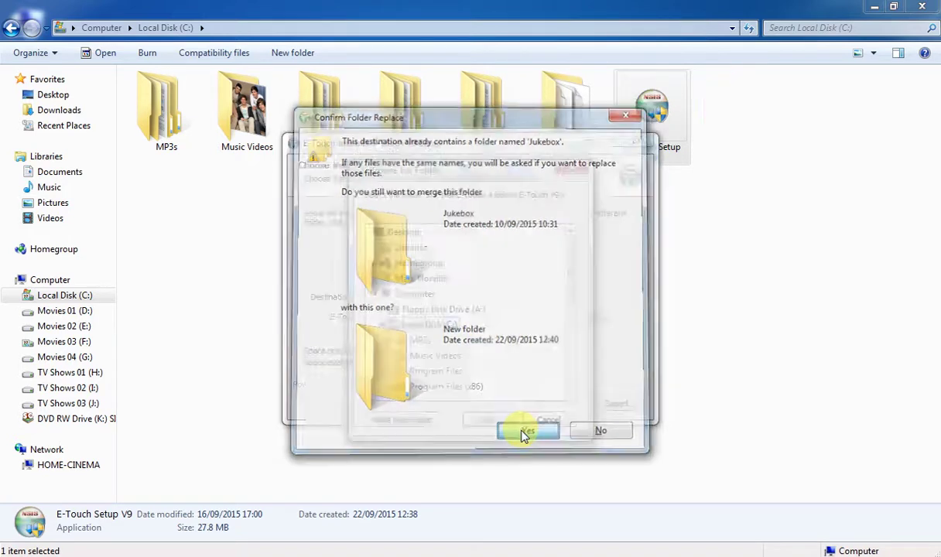
pyautogui.click(571, 379)
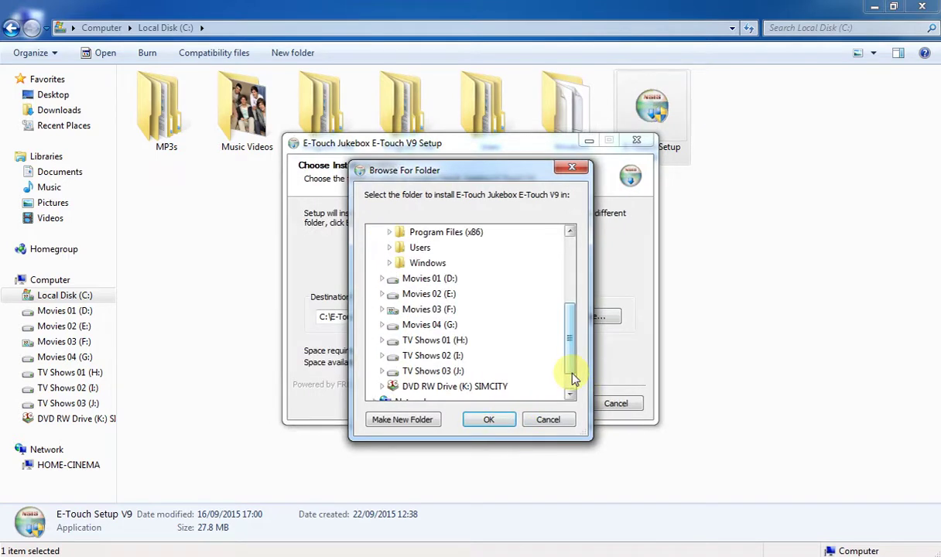
pyautogui.scroll(1, 568, 340)
pyautogui.moveTo(569, 340); pyautogui.dragTo(563, 313)
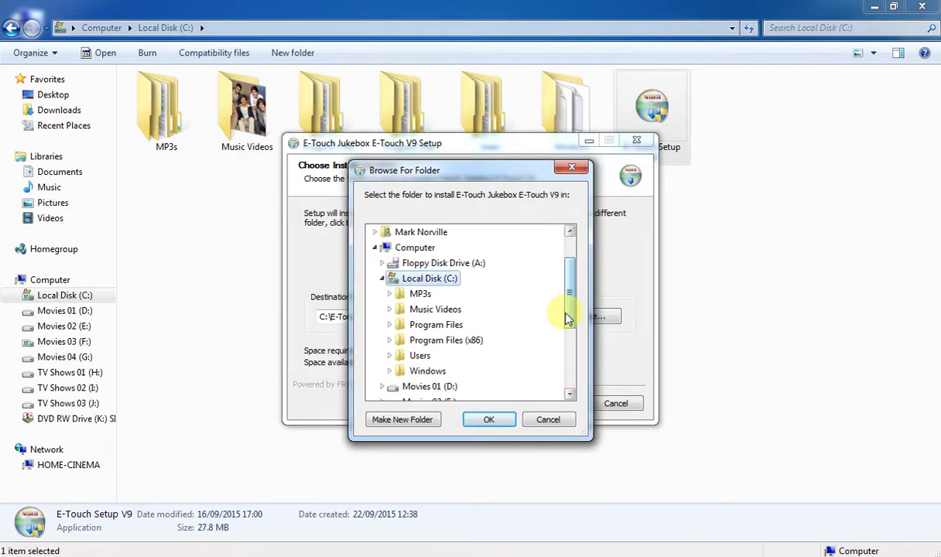
pyautogui.click(493, 421)
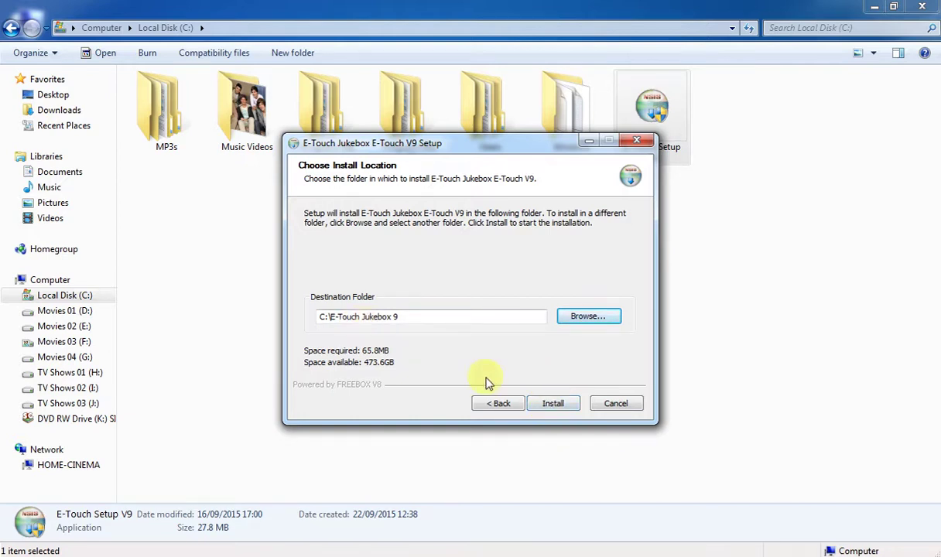
# - Install E-Touch V9 into C:\E-Touch Jukebox 9 and finish the wizard with the option to run the jukebox enabled
pyautogui.click(569, 406)
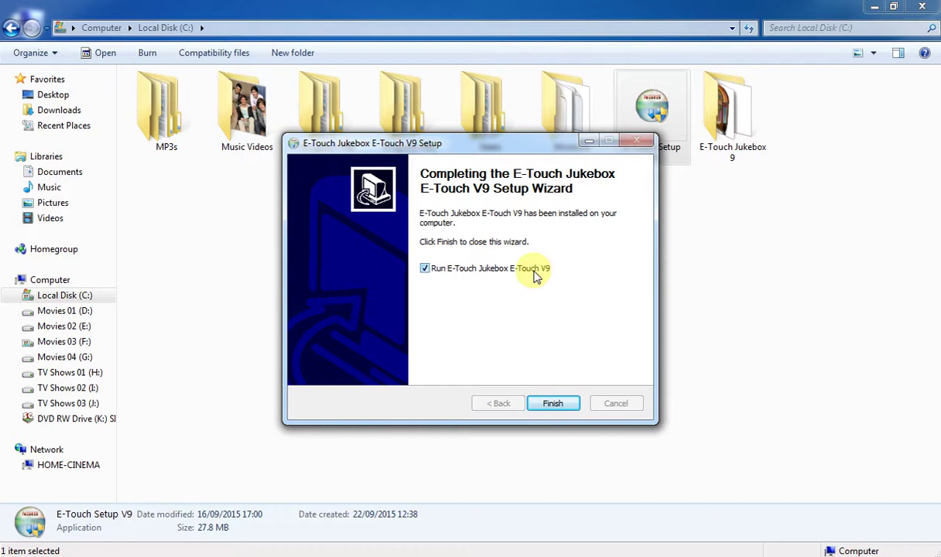
pyautogui.click(550, 404)
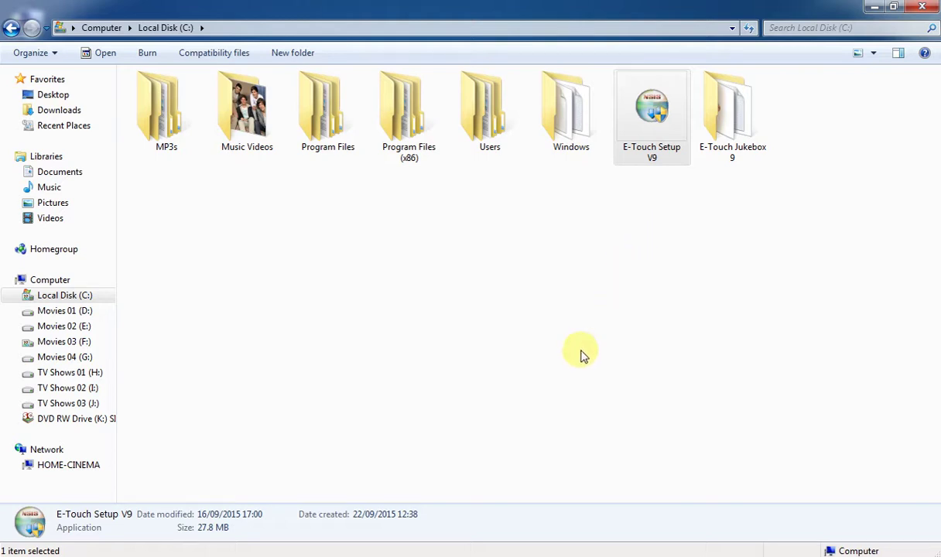
# - Switch to the hidden E-Touch database message and accept it to run the CONFIG
pyautogui.hotkey('alt', 'Tab')
pyautogui.hotkey('alt', 'Tab')
pyautogui.hotkey('alt', 'Tab')
pyautogui.hotkey('alt', 'Tab')
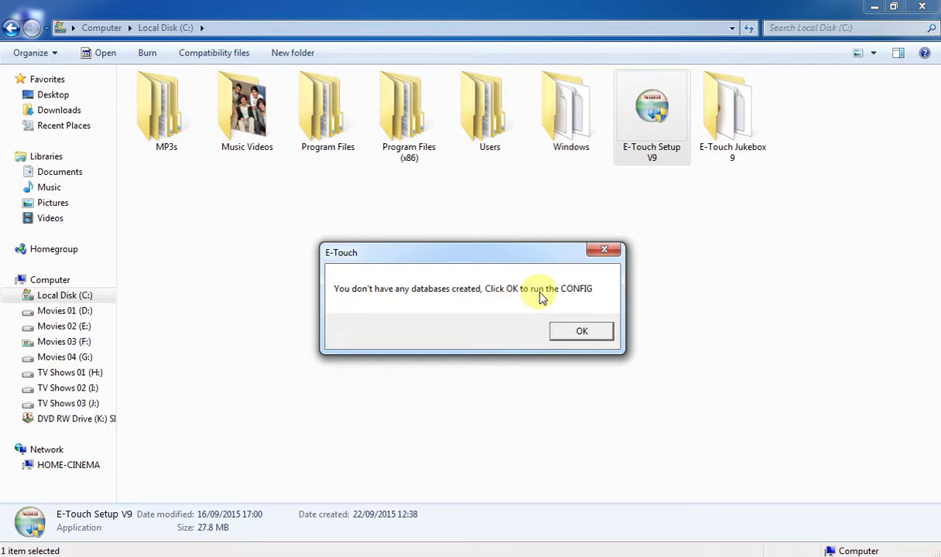
pyautogui.click(581, 331)
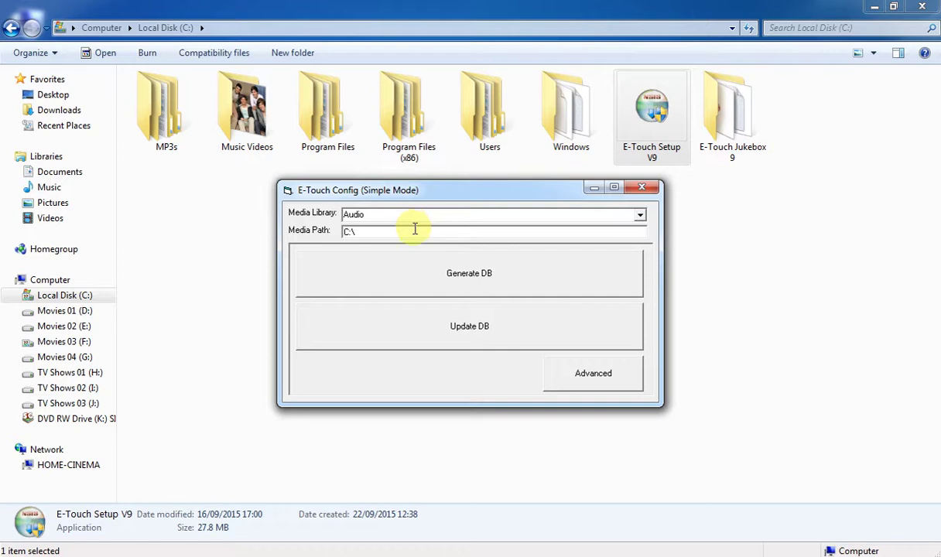
# - Set the media path to D:\ and the media library to Video in E-Touch Config
pyautogui.hotkey('shift', 'End')
pyautogui.write('D')
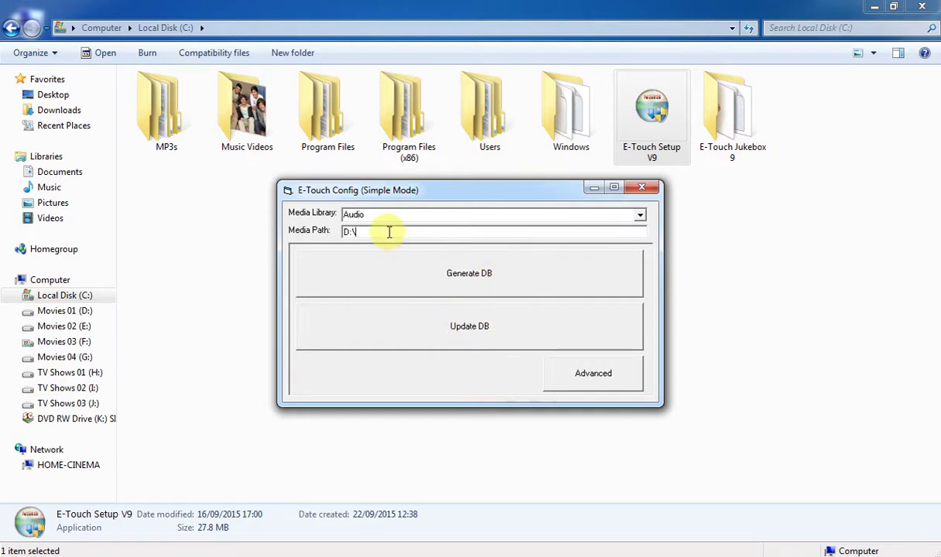
pyautogui.click(640, 214)
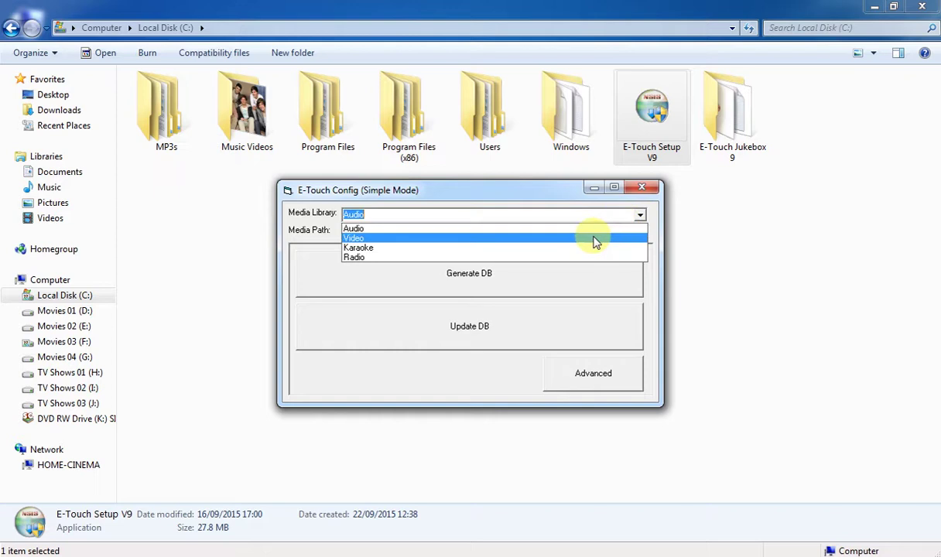
pyautogui.click(595, 238)
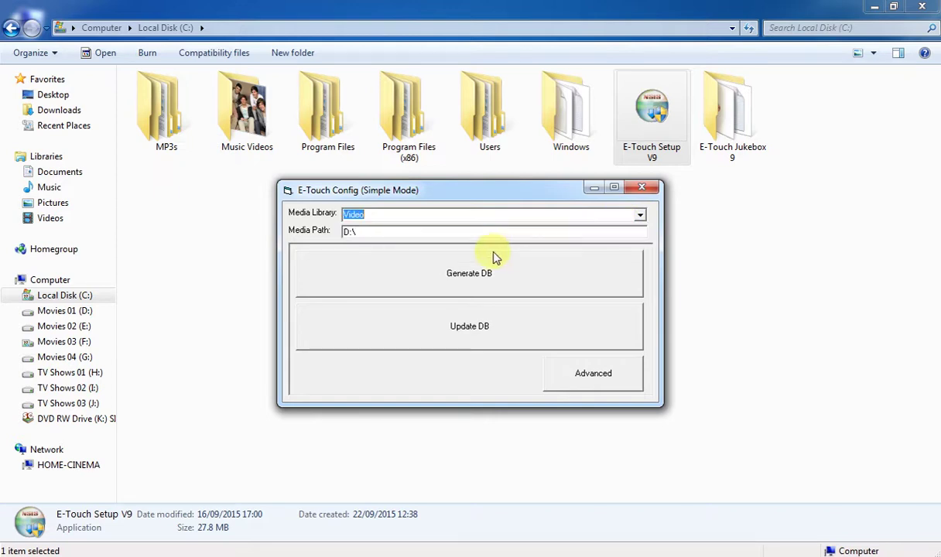
# - Change the media path to E:\ in the simple-mode configuration
pyautogui.click(431, 232)
pyautogui.press('Home')
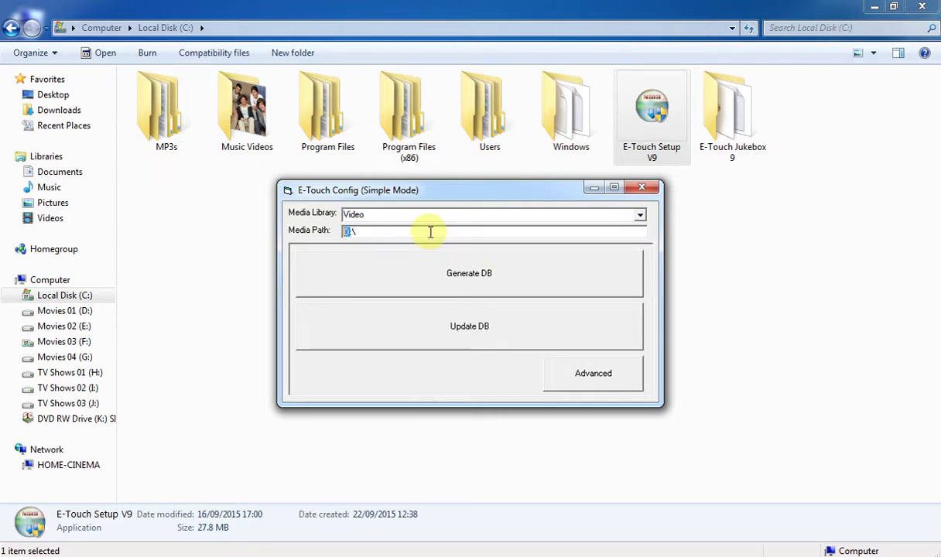
pyautogui.press('Delete')
pyautogui.write('E')
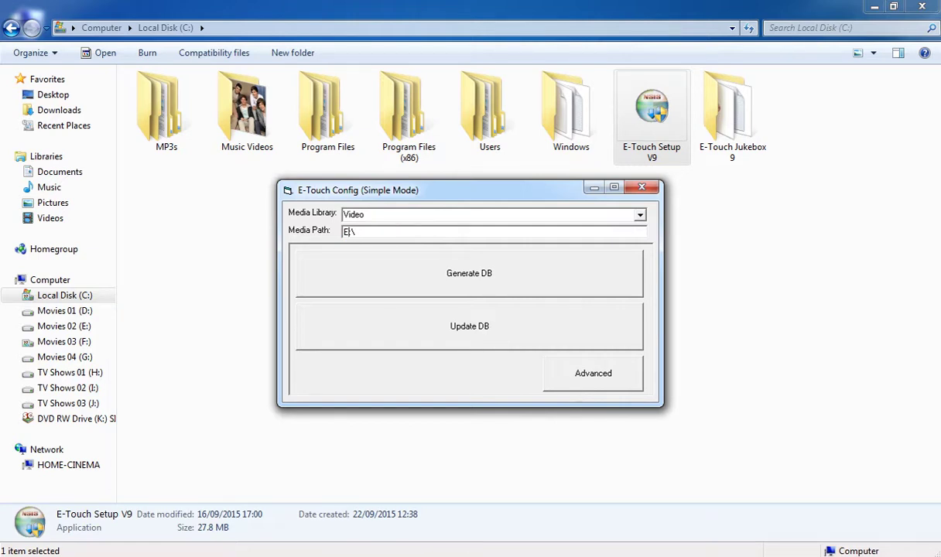
# - Switch the configuration to advanced mode and set the selected library to Audio
pyautogui.click(594, 375)
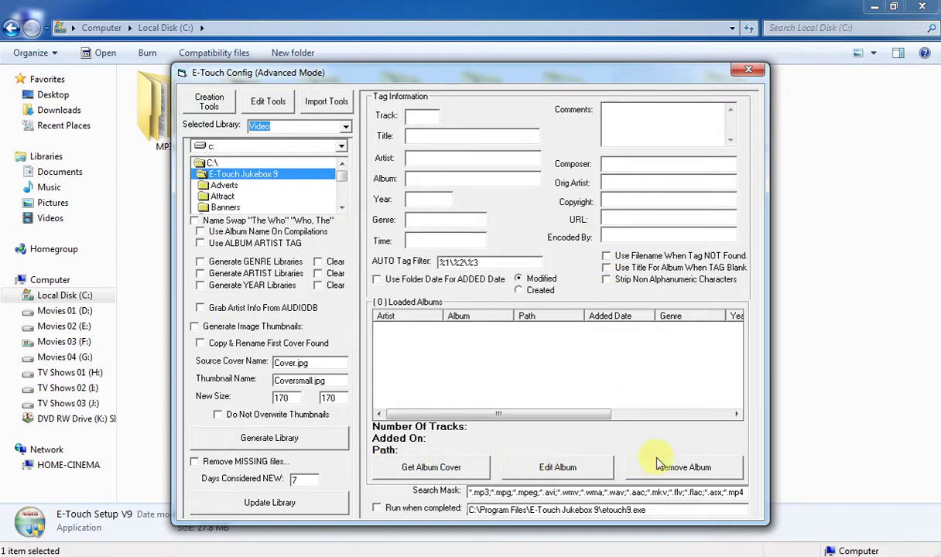
pyautogui.moveTo(460, 77); pyautogui.dragTo(475, 47)
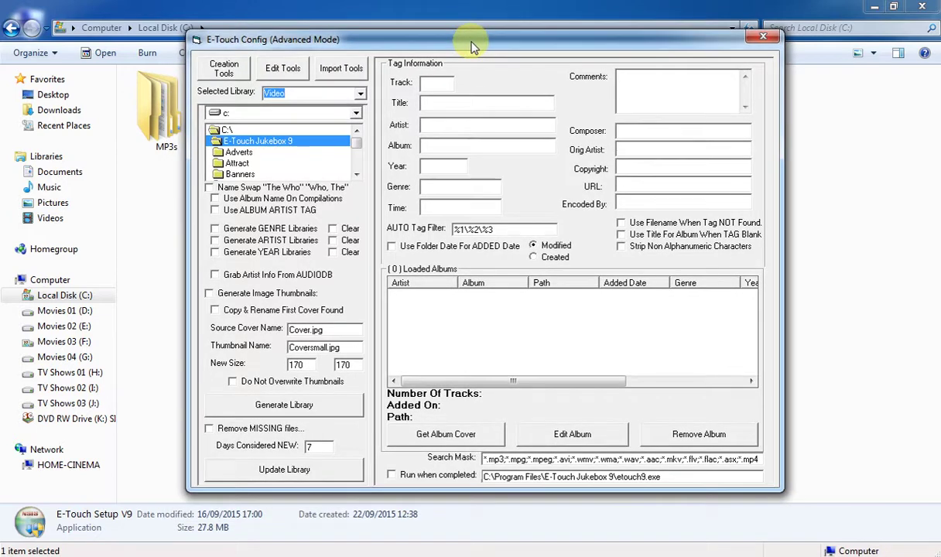
pyautogui.click(357, 94)
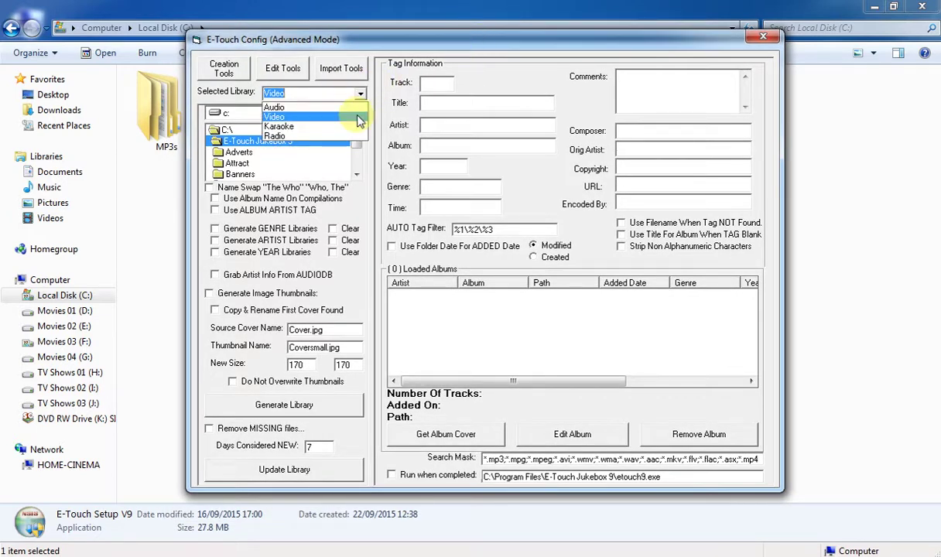
pyautogui.click(345, 102)
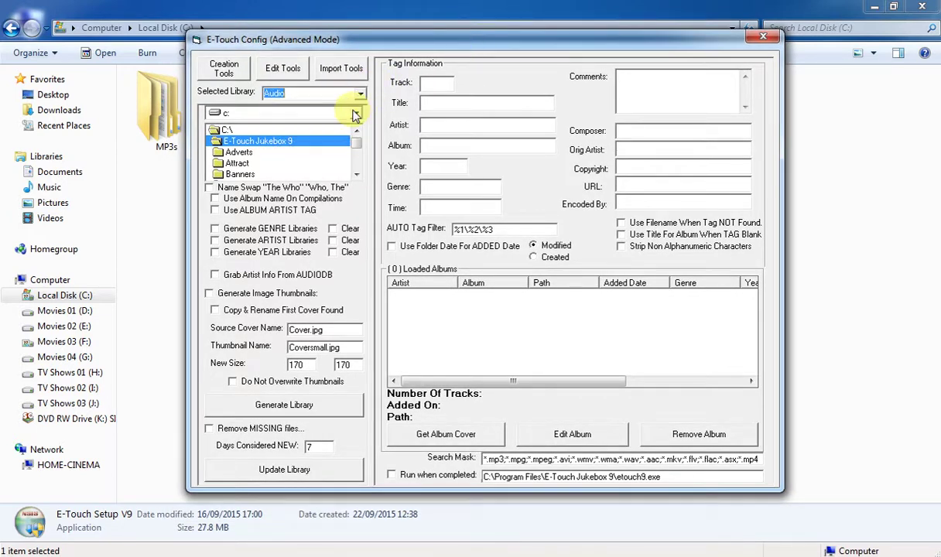
# - Choose C:\MP3s as the source folder for the Audio library and look through its artist subfolders
pyautogui.doubleClick(293, 130)
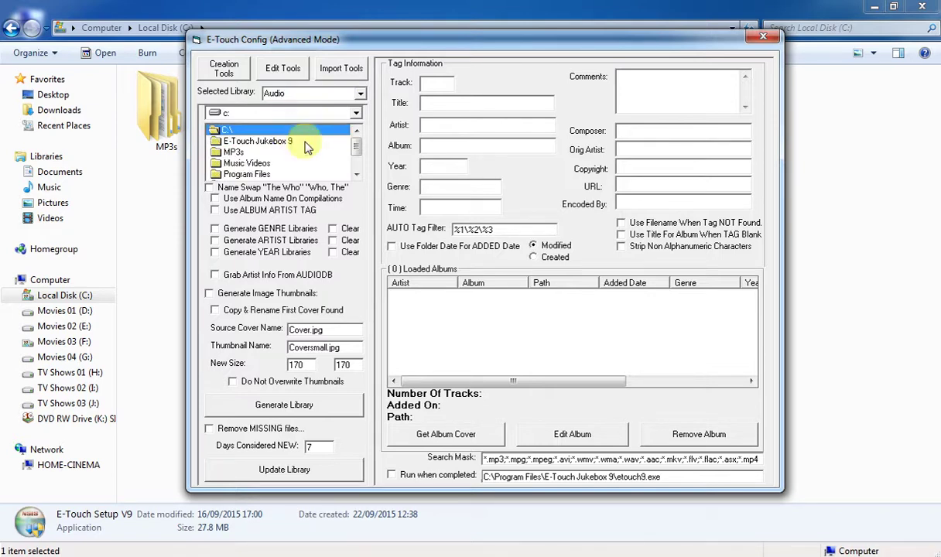
pyautogui.click(241, 153)
pyautogui.doubleClick(241, 153)
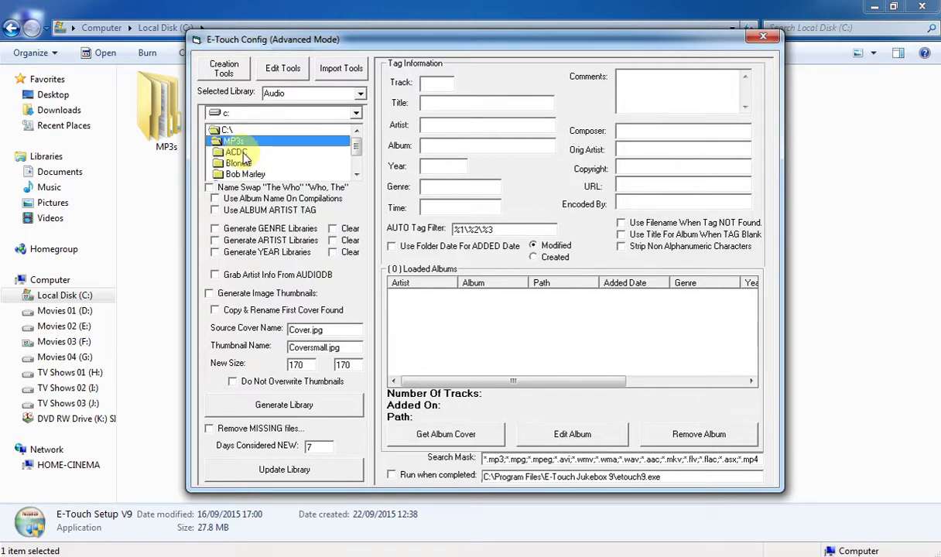
pyautogui.click(357, 174)
pyautogui.click(357, 174)
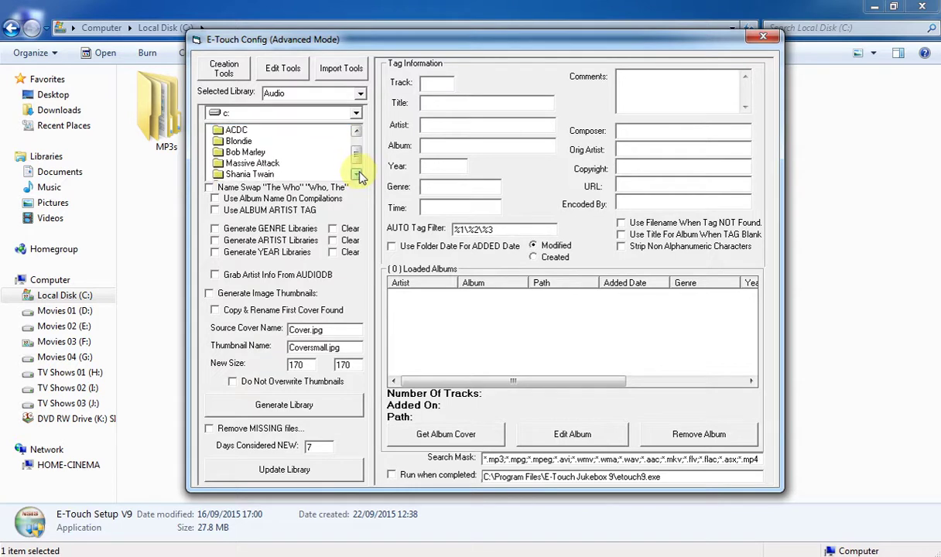
pyautogui.click(356, 174)
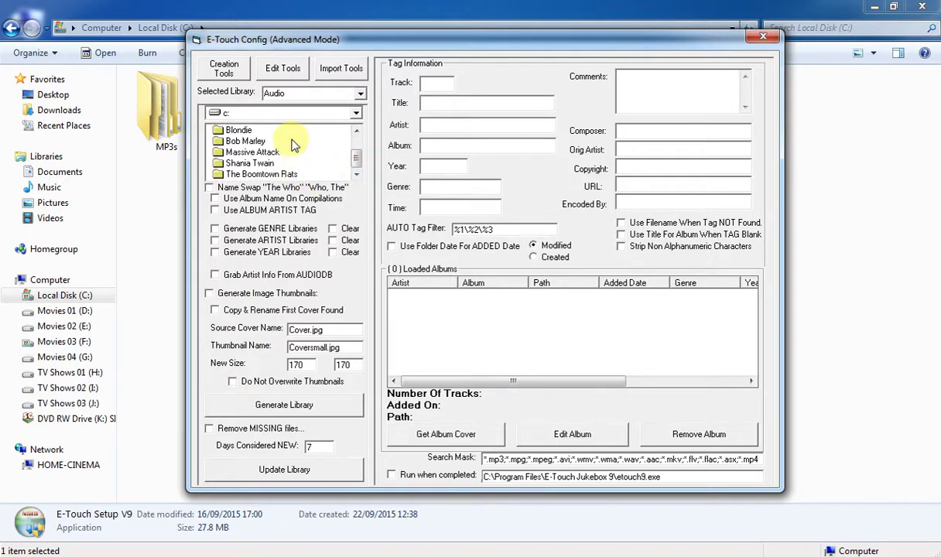
pyautogui.click(357, 132)
pyautogui.click(356, 132)
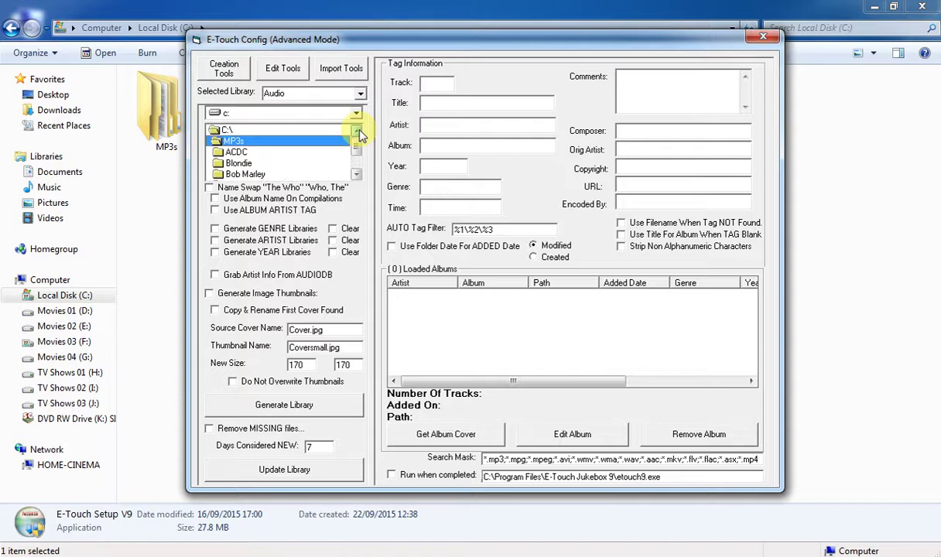
# - Enable the "The Who" name swap, the GENRE, ARTIST and YEAR library generation, and grabbing artist info from AUDIODB
pyautogui.click(277, 190)
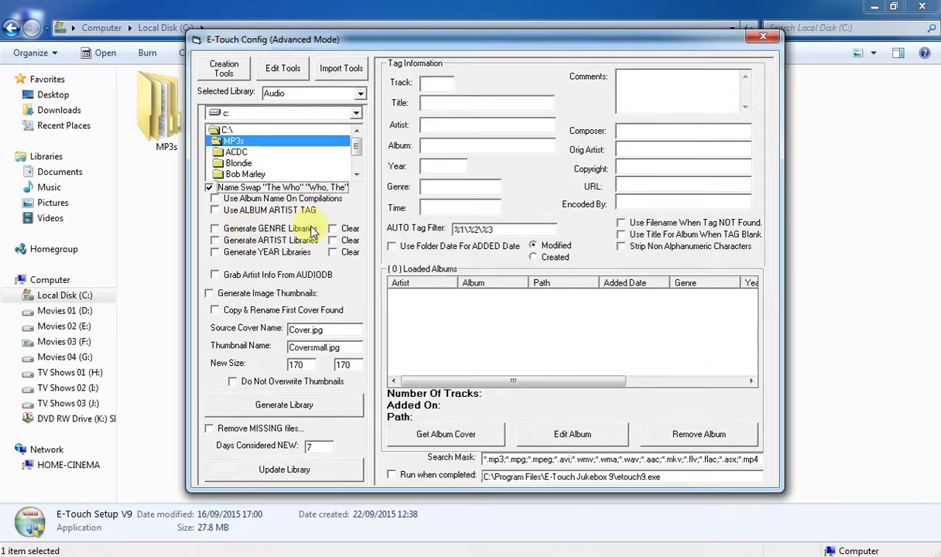
pyautogui.click(246, 231)
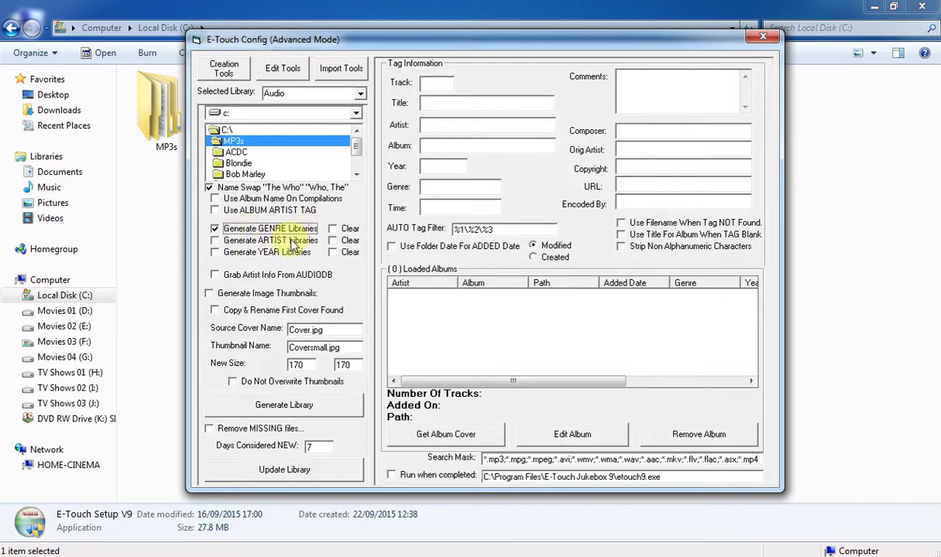
pyautogui.click(291, 243)
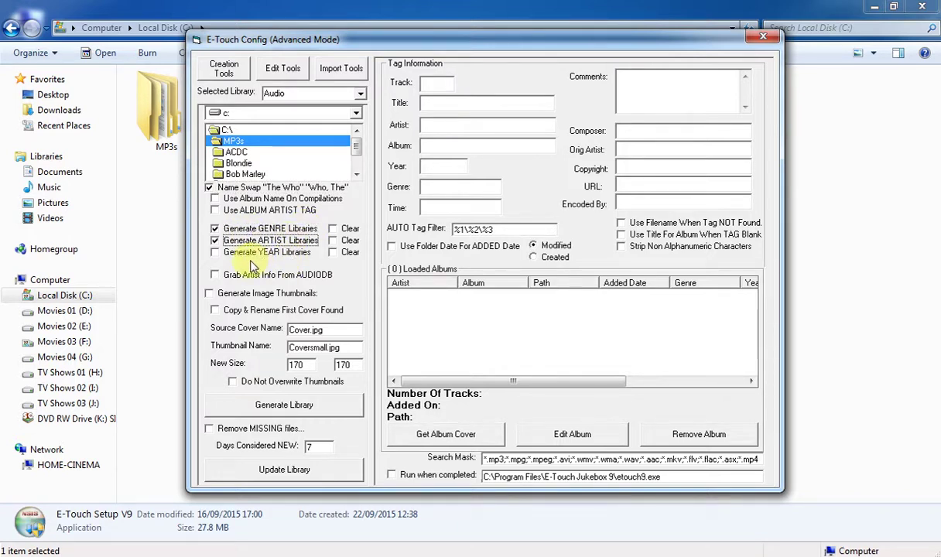
pyautogui.click(277, 254)
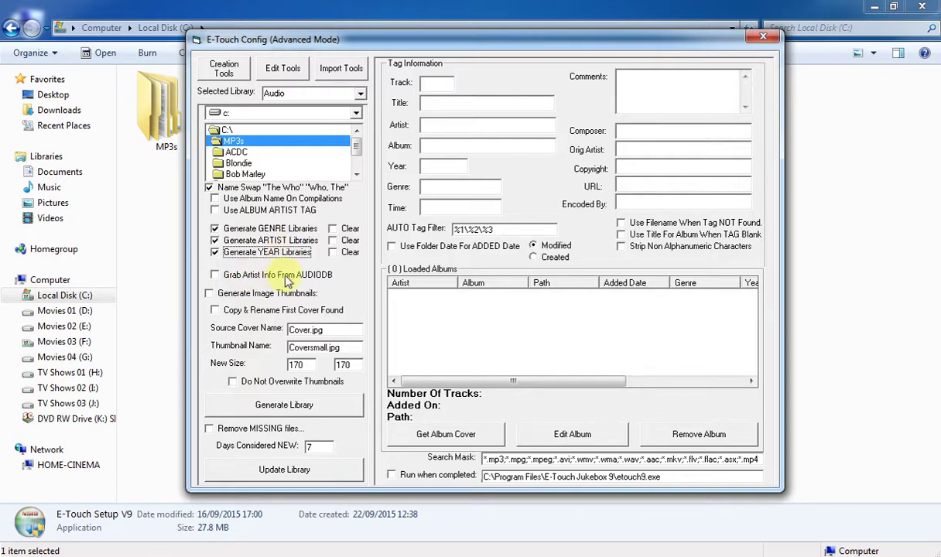
pyautogui.click(289, 276)
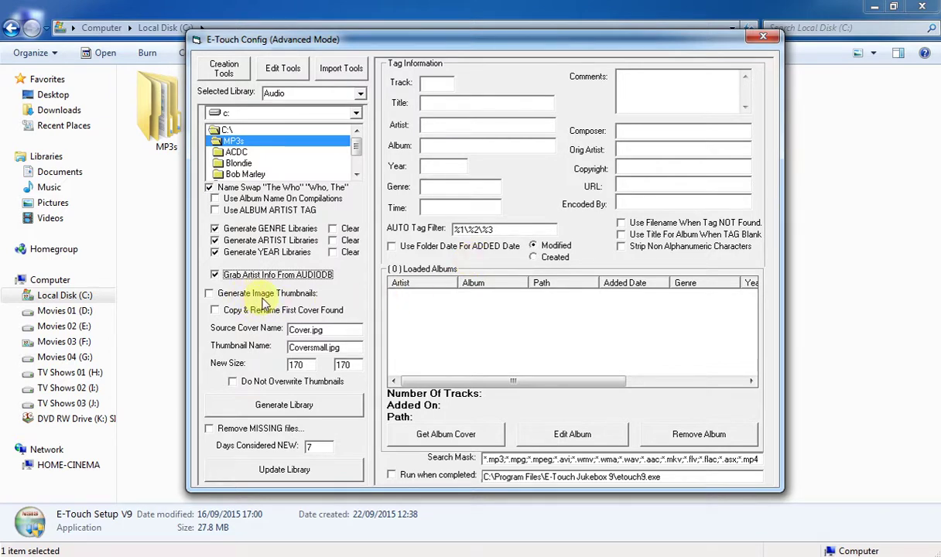
# - Enable image thumbnail generation with Copy & Rename First Cover Found, keeping Cover.jpg, Coversmall.jpg and the 170 by 170 size
pyautogui.click(296, 300)
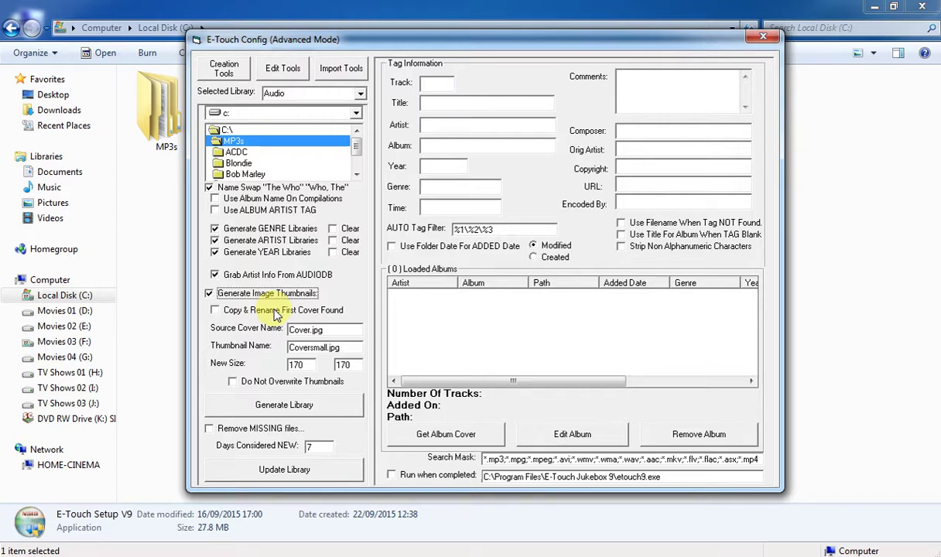
pyautogui.click(314, 311)
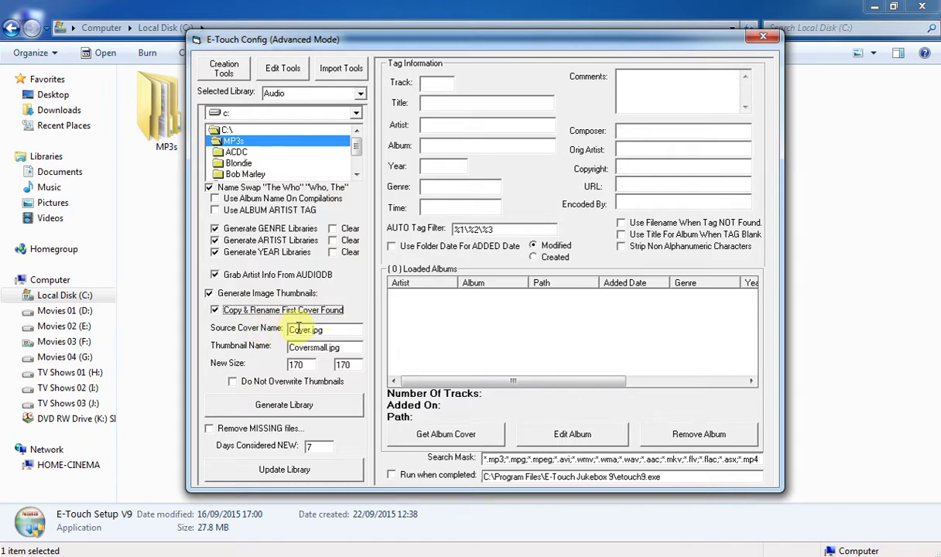
pyautogui.click(317, 330)
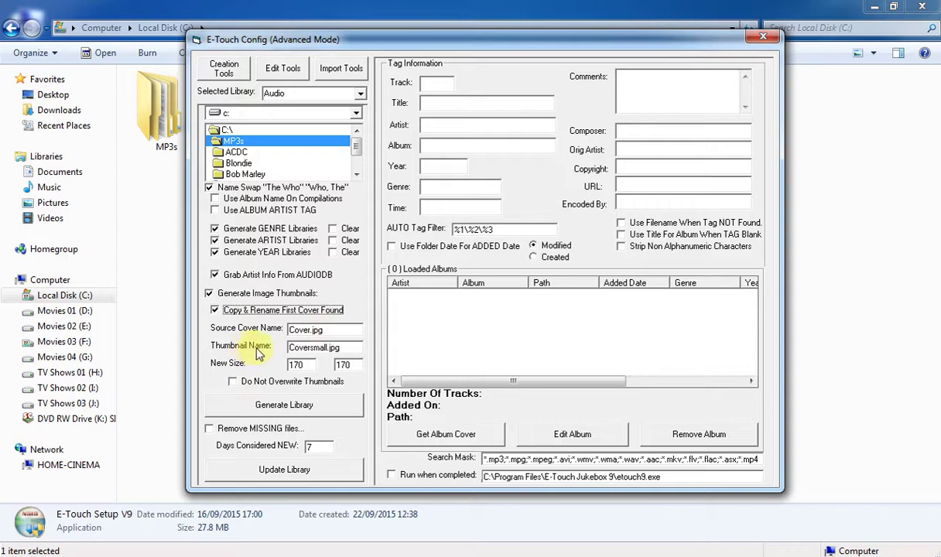
pyautogui.click(300, 348)
pyautogui.click(345, 348)
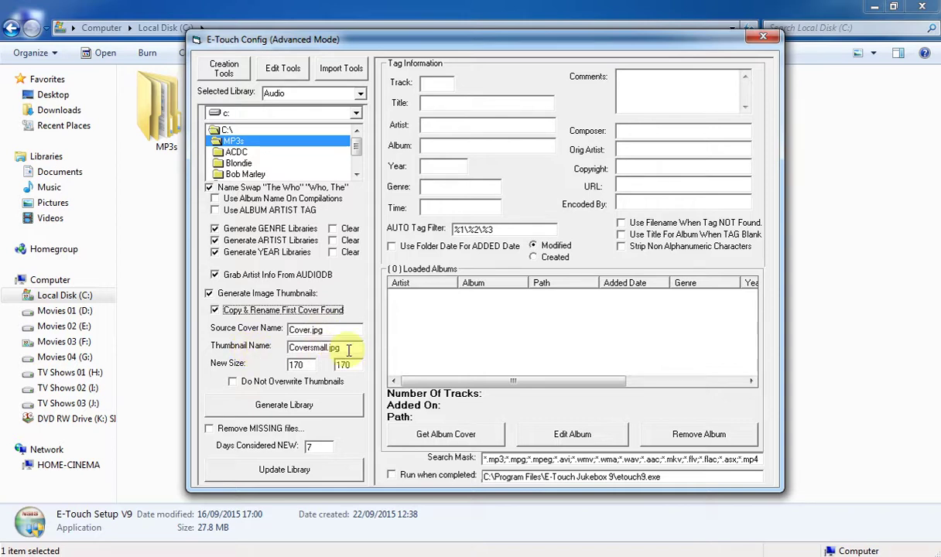
pyautogui.click(315, 365)
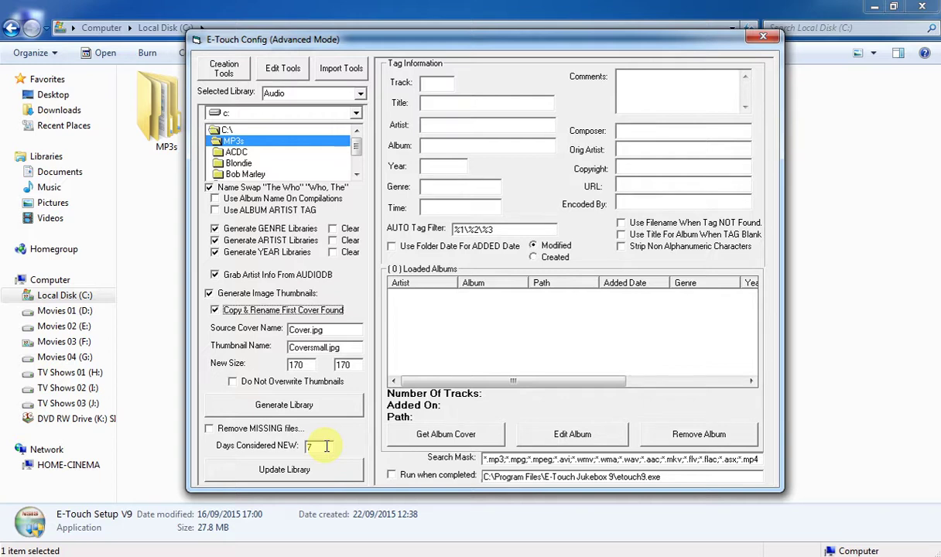
# - Set Days Considered NEW to 6, and switch Use Title For Album When TAG Blank on and back off
pyautogui.doubleClick(321, 447)
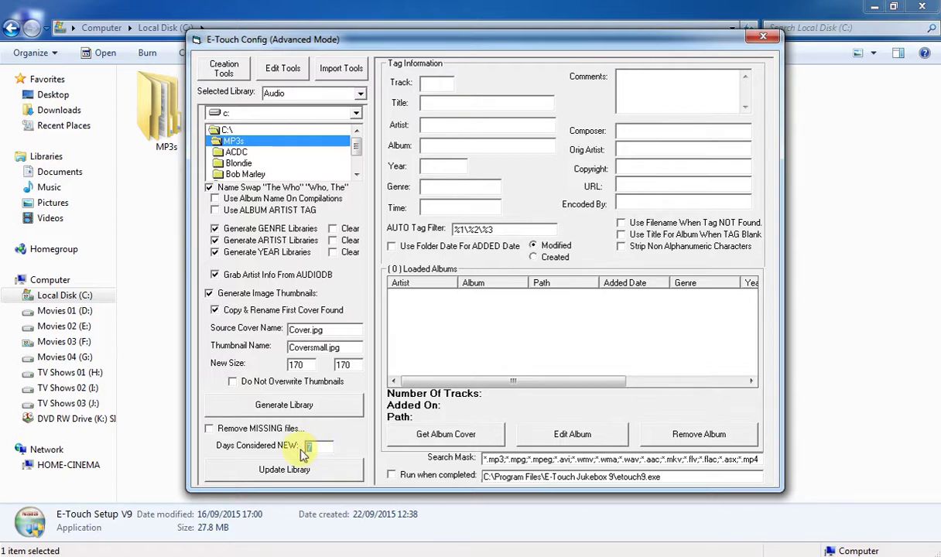
pyautogui.write('6')
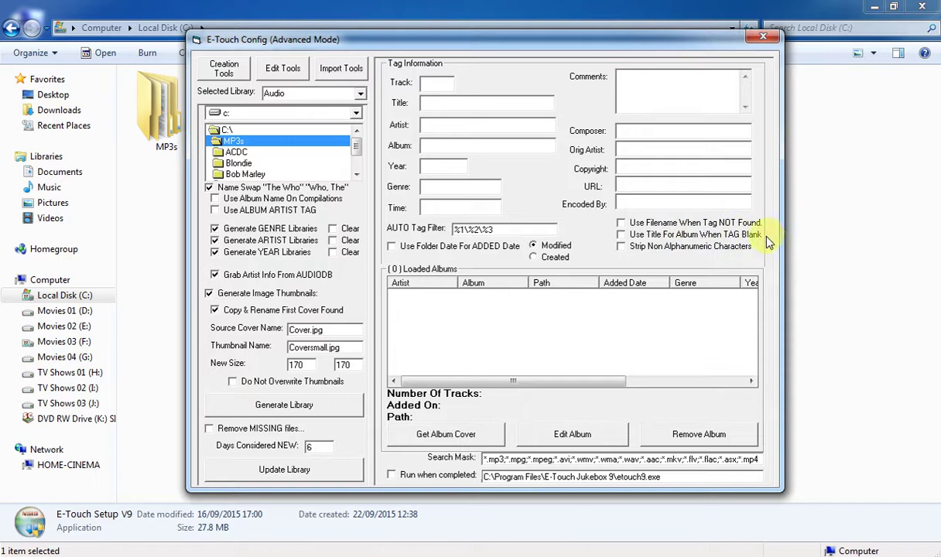
pyautogui.click(681, 238)
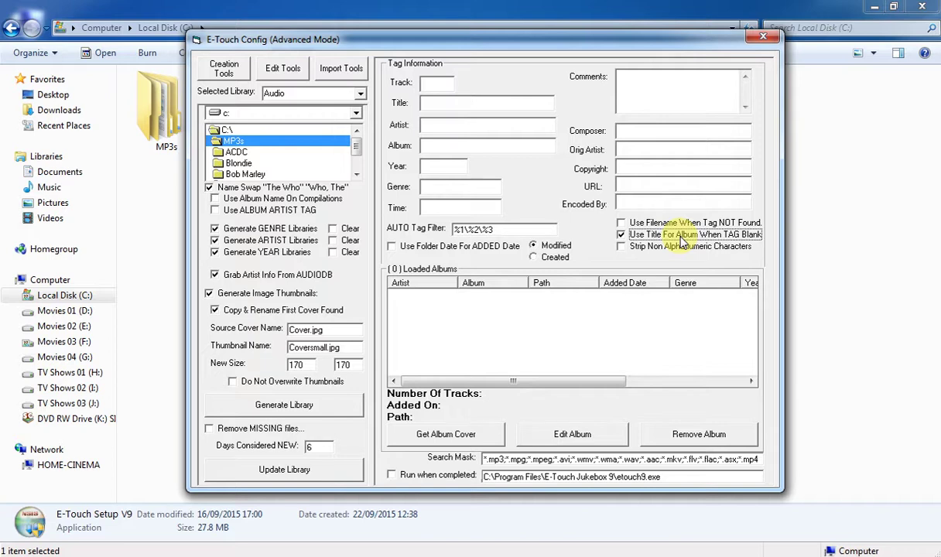
pyautogui.click(681, 240)
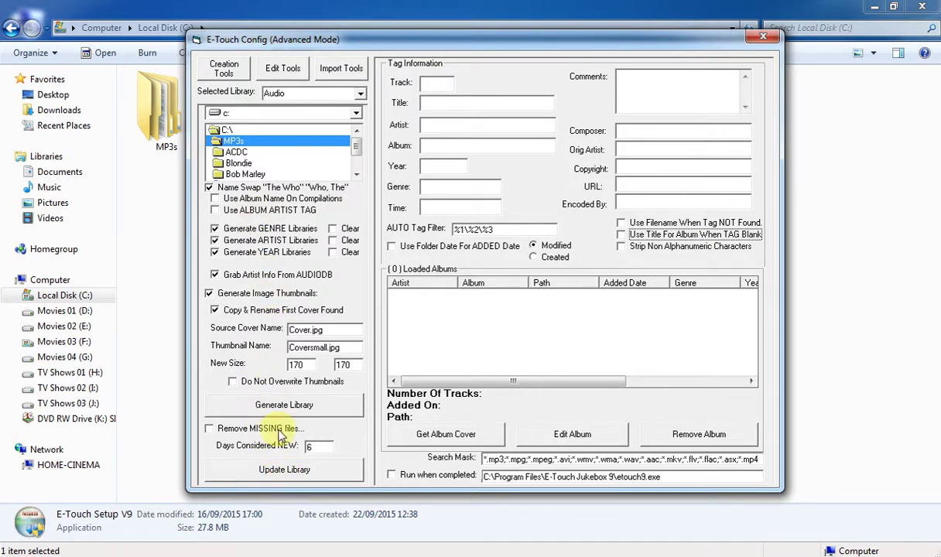
# - Update the Audio library from the MP3s folder and accept each message until the database is built
pyautogui.click(290, 471)
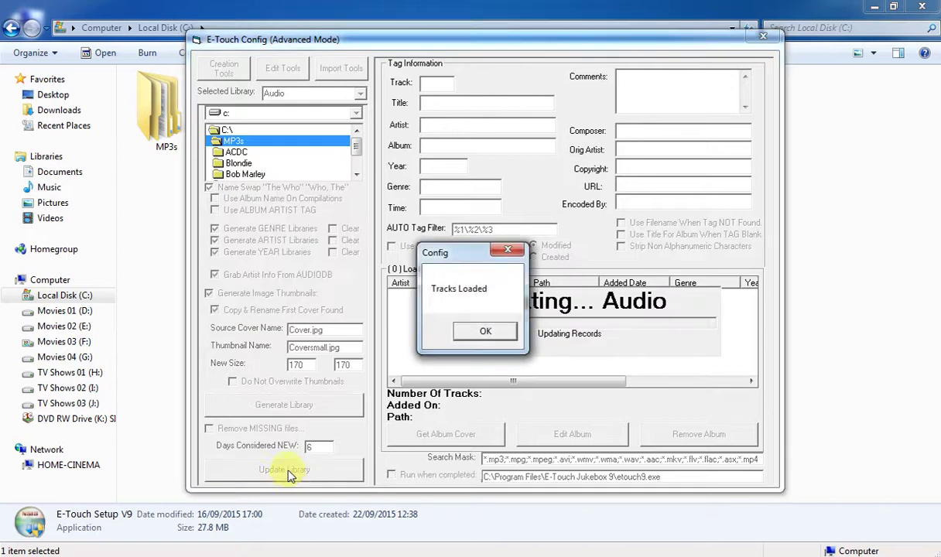
pyautogui.click(484, 333)
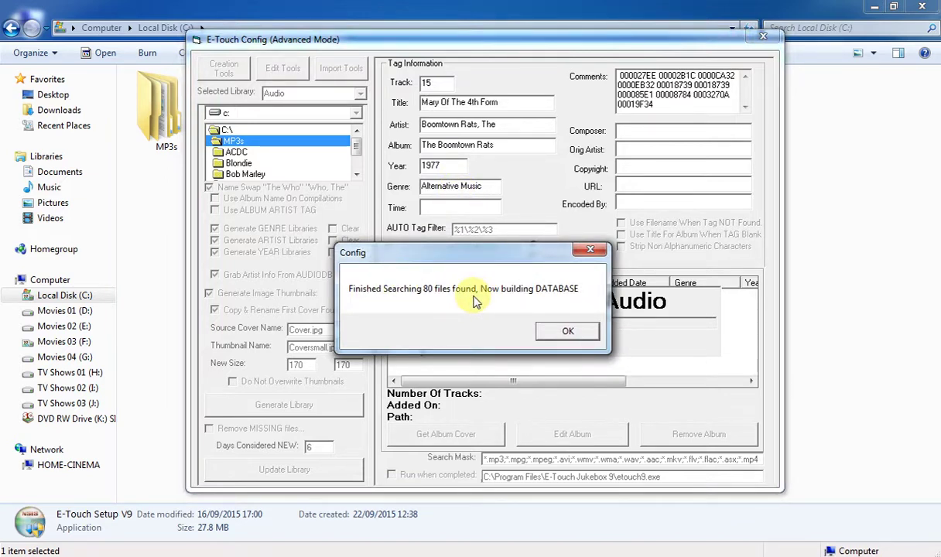
pyautogui.click(569, 332)
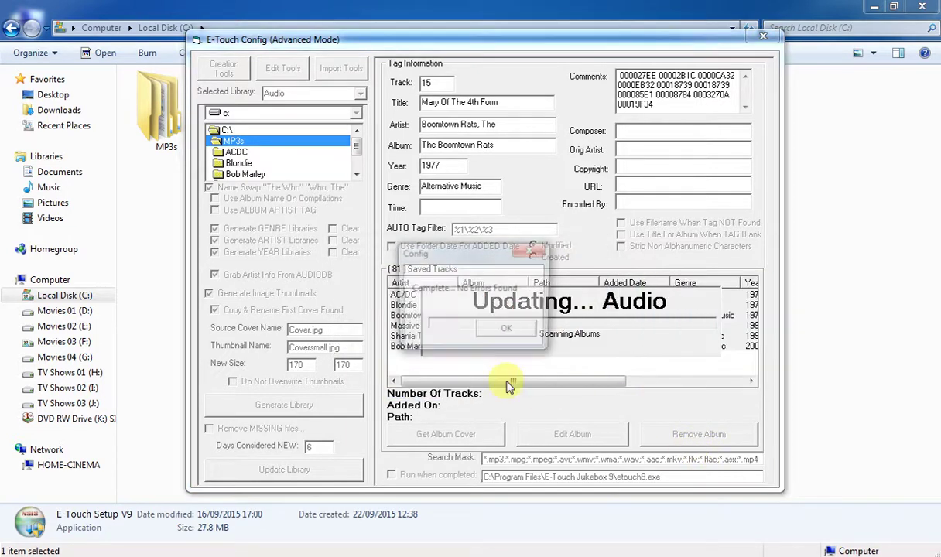
pyautogui.click(509, 331)
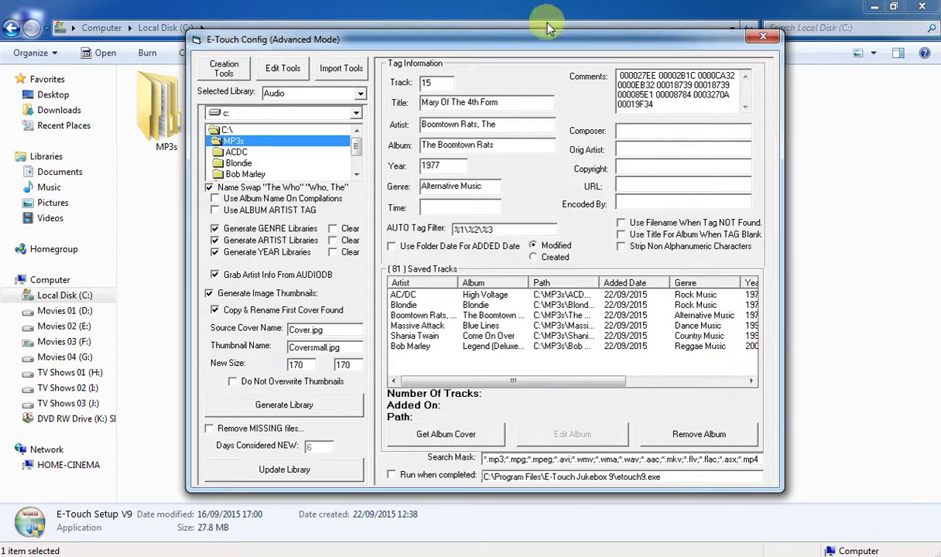
# - Use the edit tools to grab similar artists from LAST.FM and the AUDIODB info for the Audio library
pyautogui.click(283, 70)
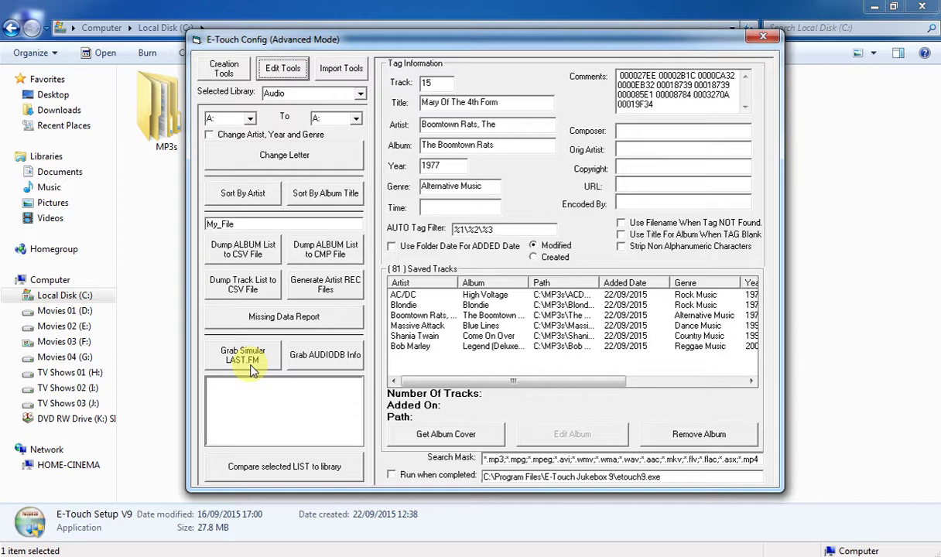
pyautogui.click(259, 362)
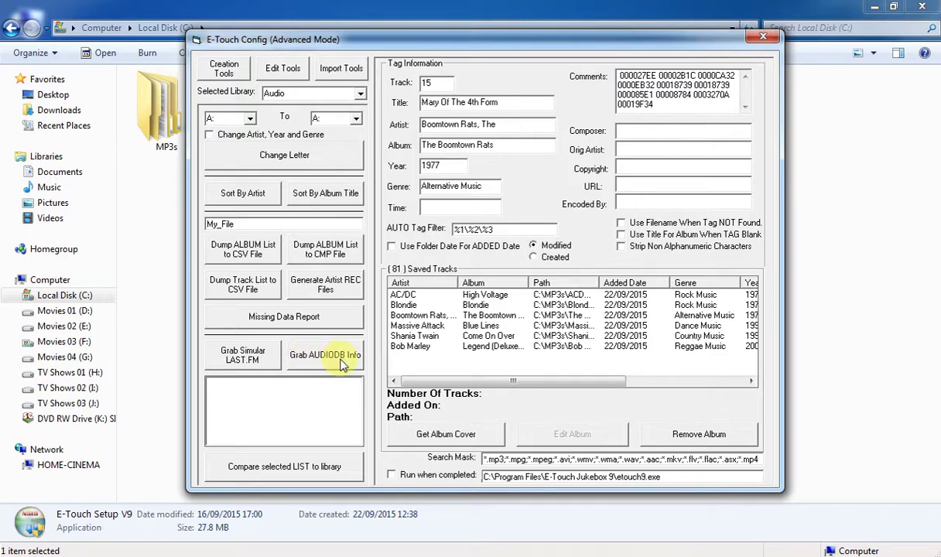
pyautogui.click(342, 366)
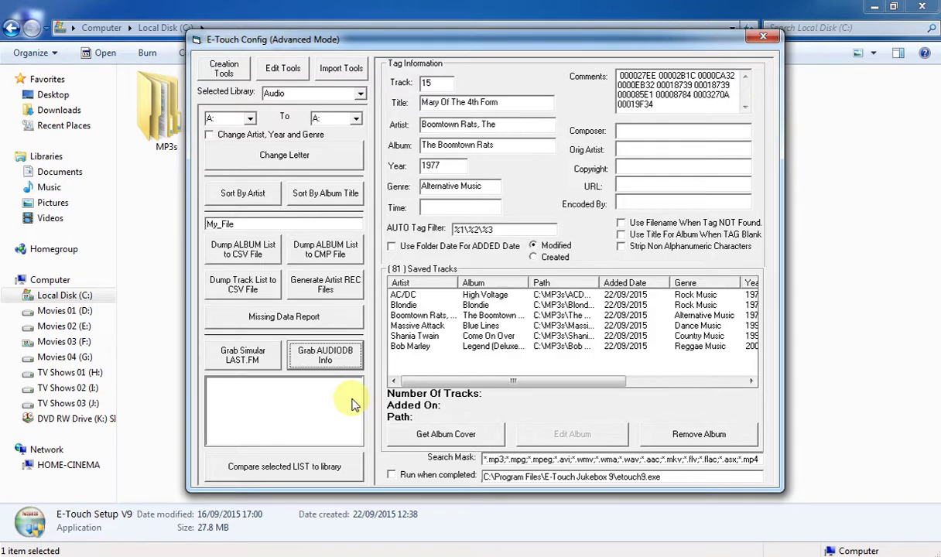
# - Close the advanced configuration after viewing the import tools, and open the E-Touch Jukebox 9 folder on Local Disk (C:)
pyautogui.click(350, 69)
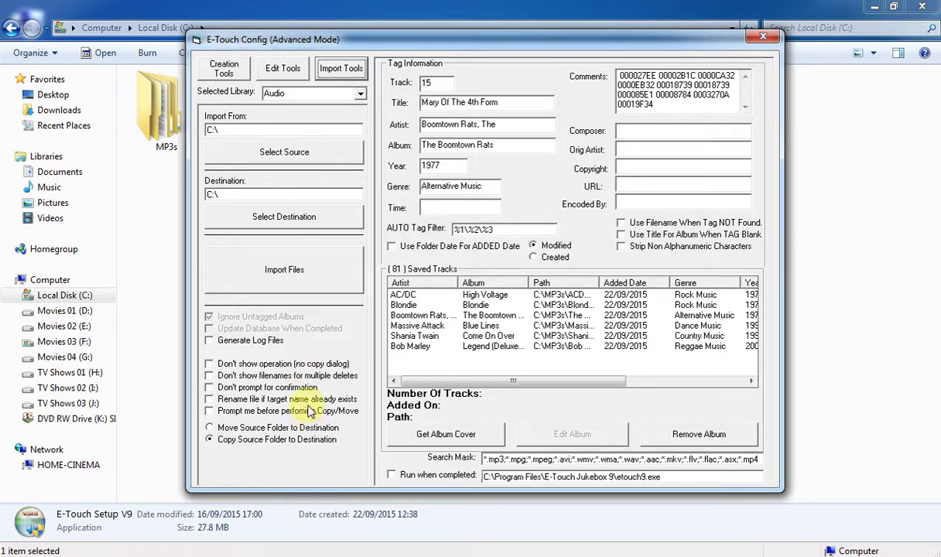
pyautogui.click(761, 38)
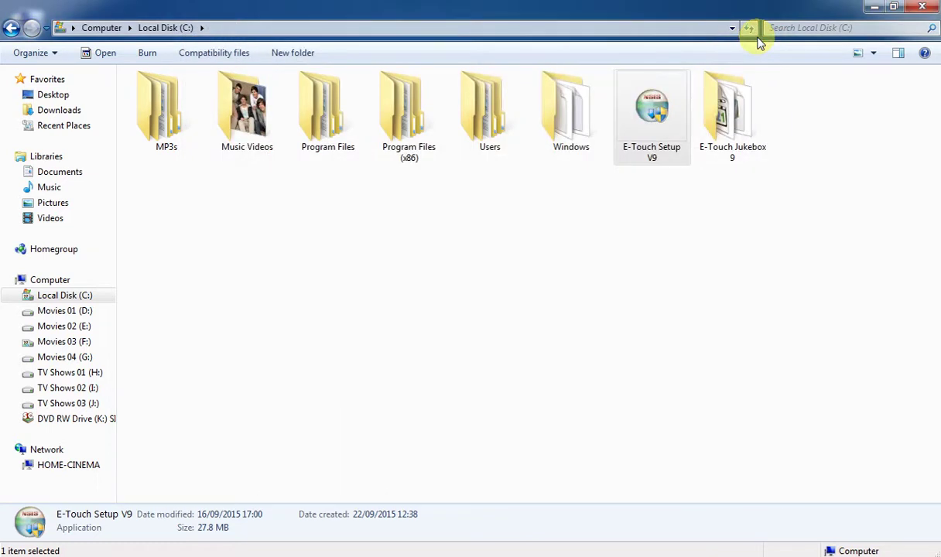
pyautogui.doubleClick(727, 130)
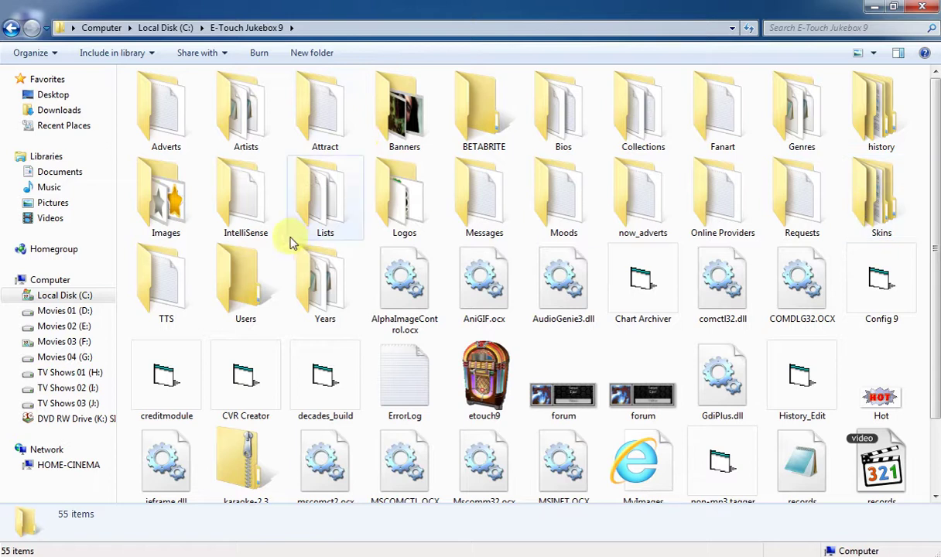
# - Examine the E-Touch Jukebox 9 folder, including the Config 9, etouch9 and skintool applications and the contents of the Skins folder
pyautogui.scroll(-2, 481, 270)
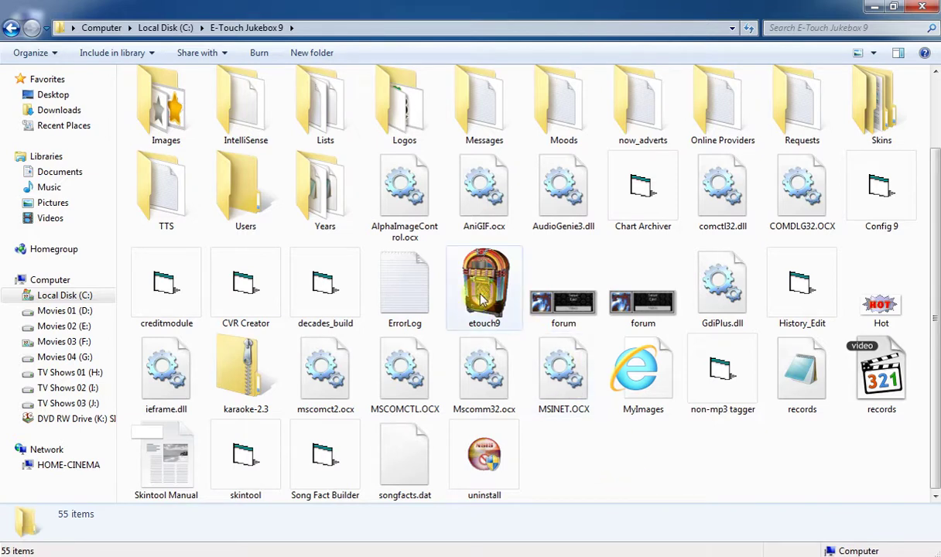
pyautogui.click(872, 205)
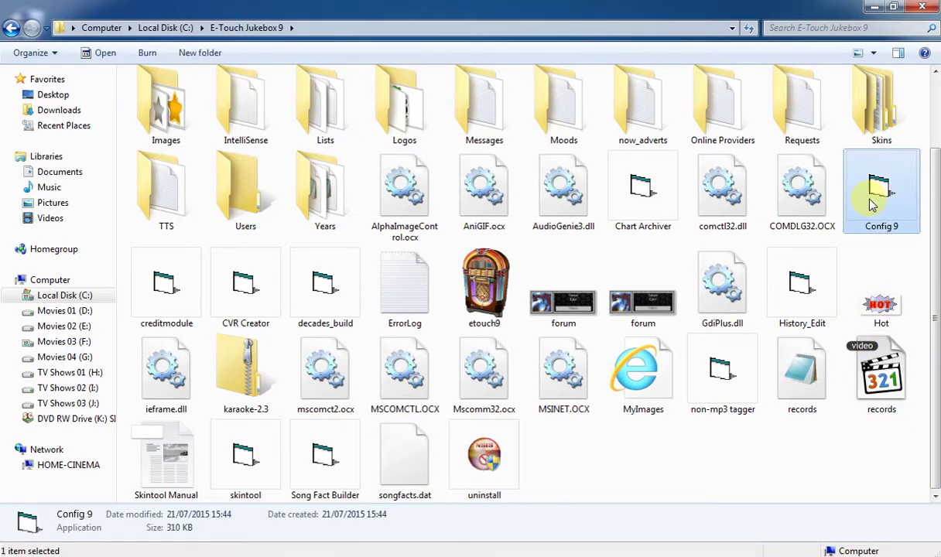
pyautogui.click(496, 307)
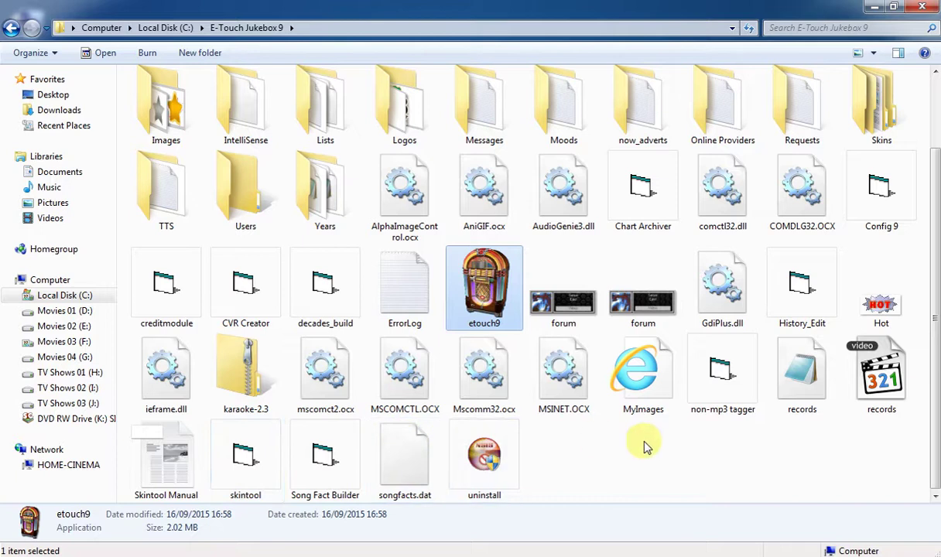
pyautogui.click(247, 460)
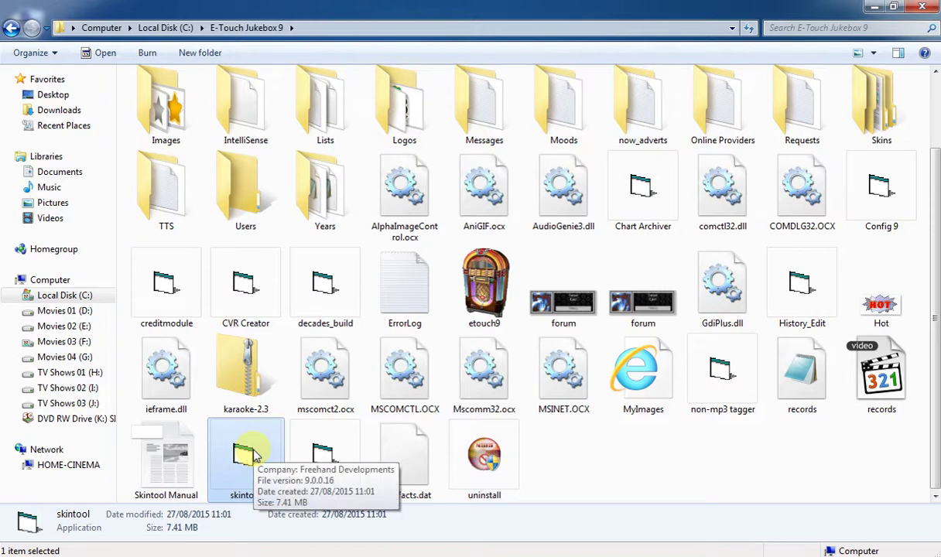
pyautogui.click(618, 468)
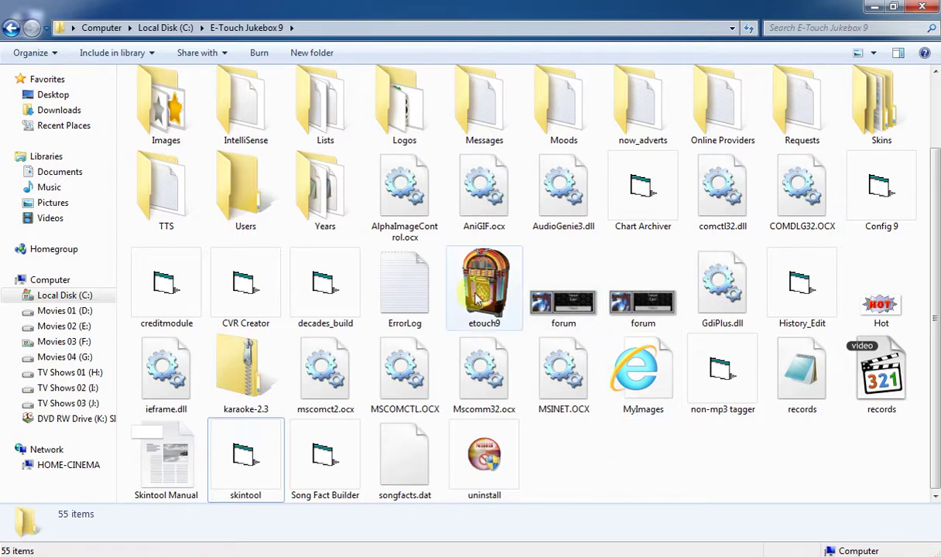
pyautogui.scroll(1, 477, 298)
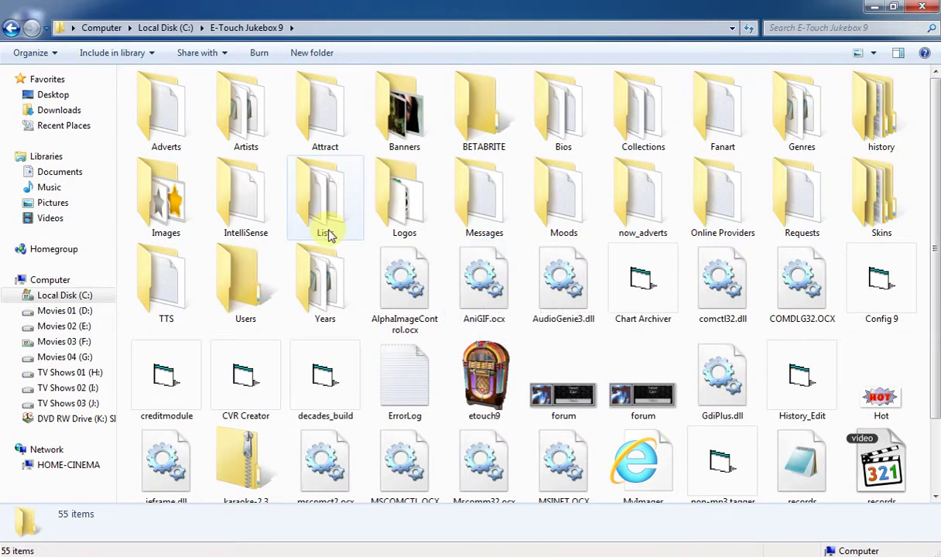
pyautogui.doubleClick(893, 200)
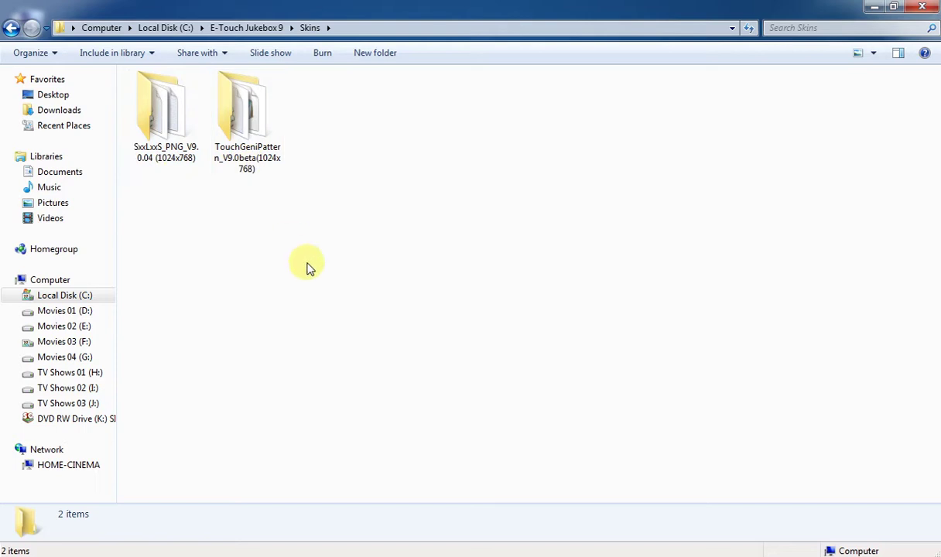
pyautogui.click(10, 29)
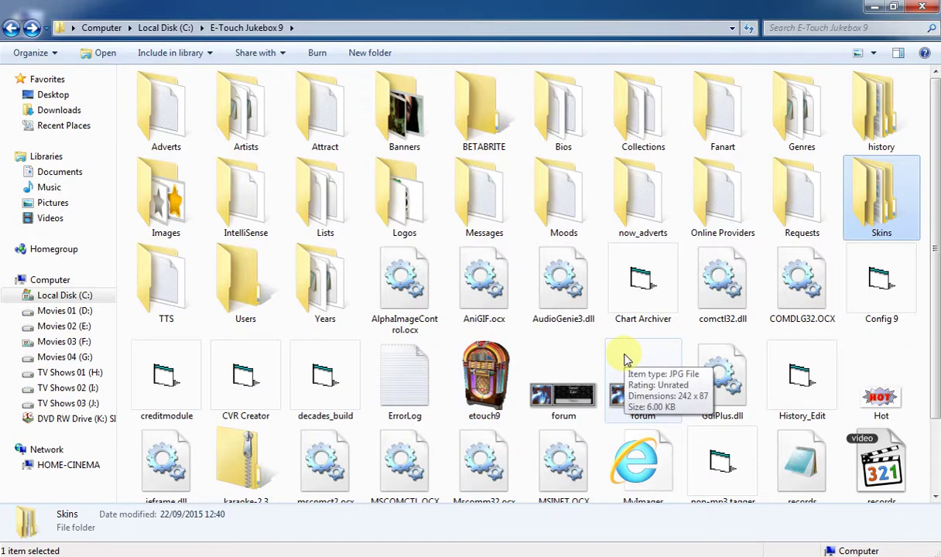
# - Check the compatibility settings and administrator privilege level in the properties of the etouch9 application
pyautogui.click(501, 393)
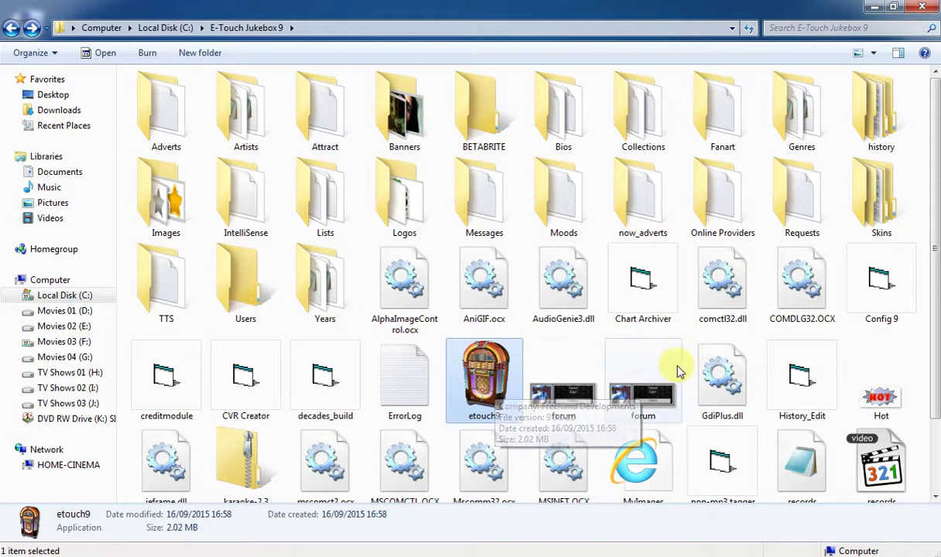
pyautogui.rightClick(503, 393)
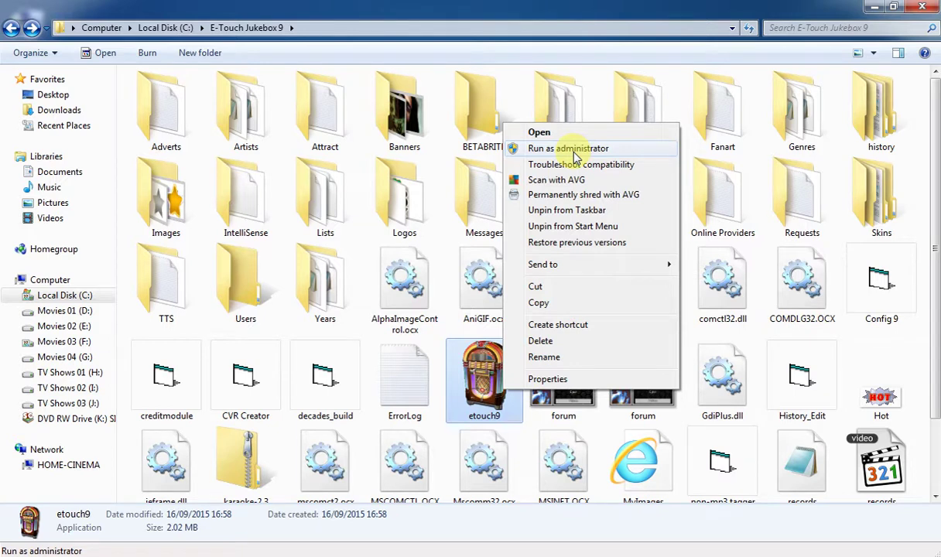
pyautogui.click(602, 382)
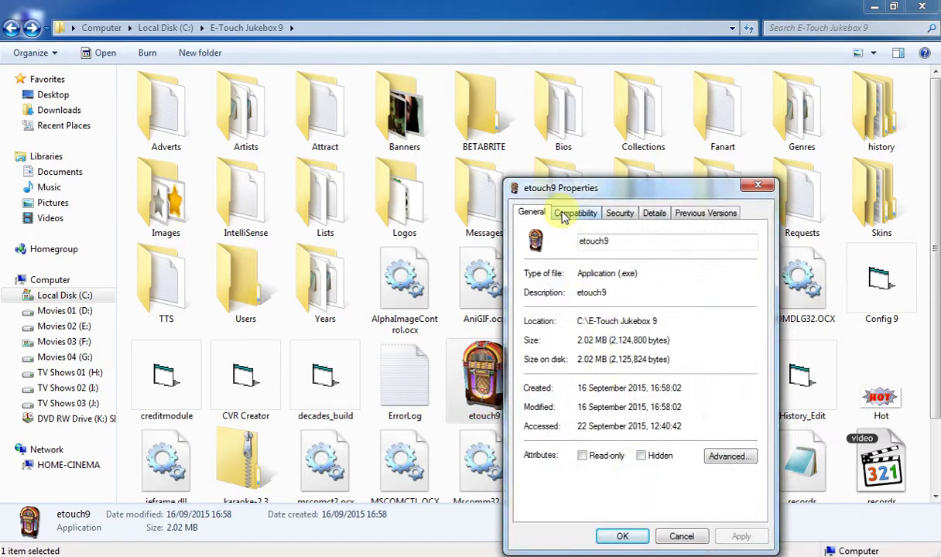
pyautogui.click(574, 213)
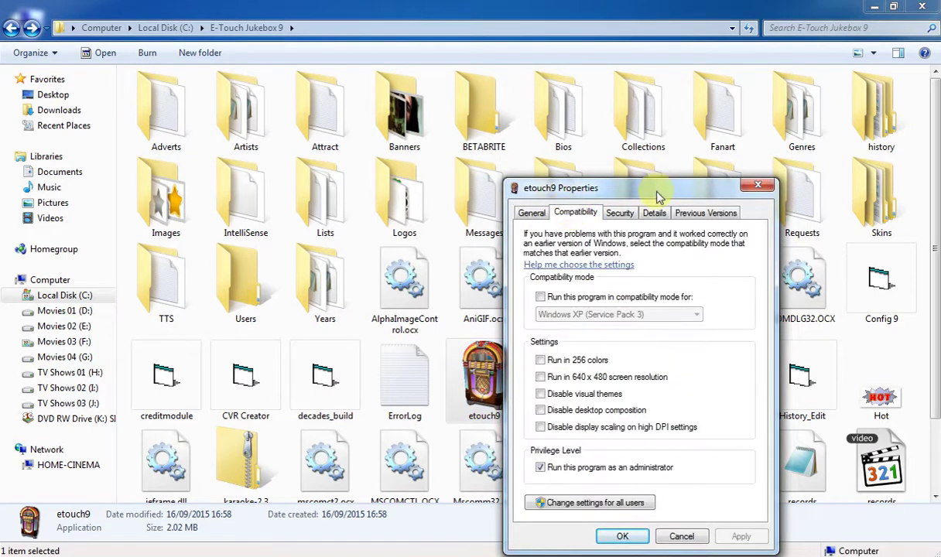
pyautogui.moveTo(623, 186); pyautogui.dragTo(647, 117)
pyautogui.moveTo(691, 93); pyautogui.dragTo(642, 19)
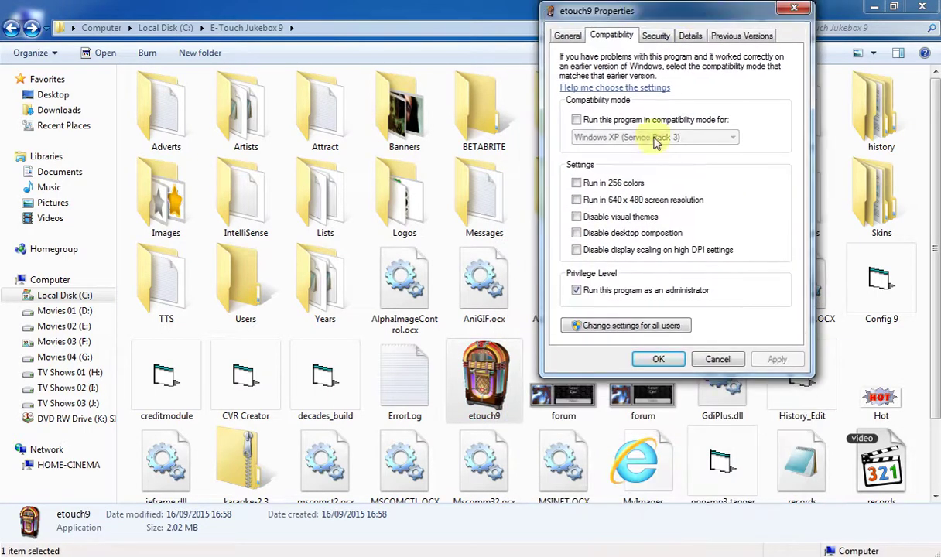
pyautogui.click(653, 361)
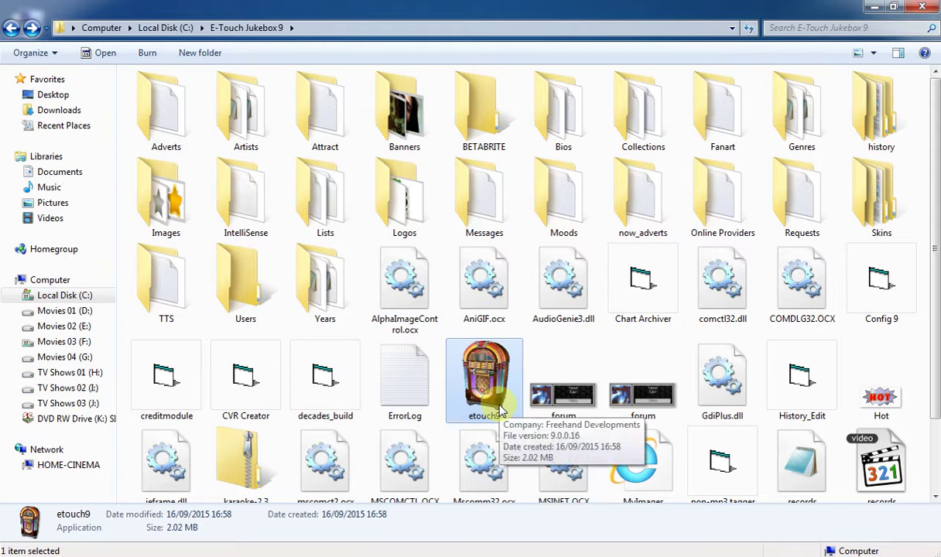
# - Launch the etouch9 jukebox and move its album view to an earlier letter with the alphabet slider
pyautogui.doubleClick(481, 381)
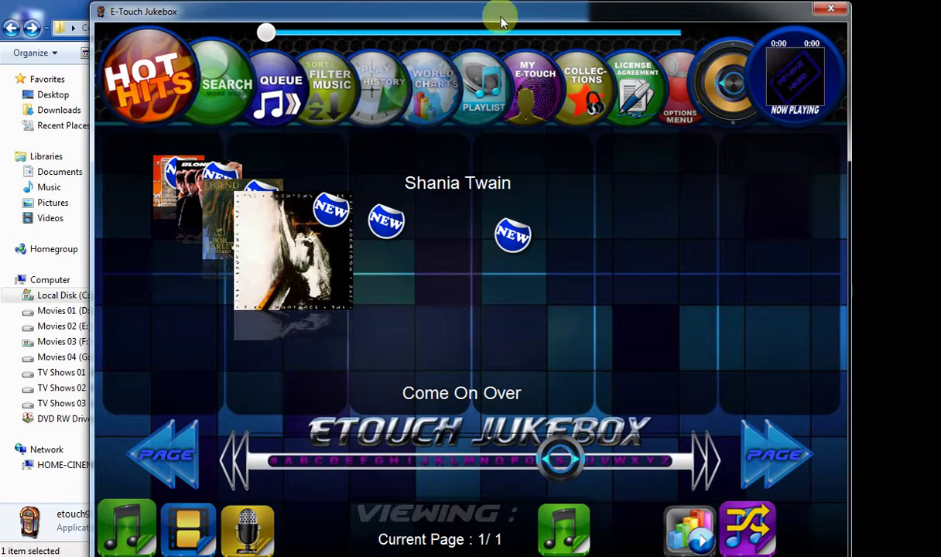
pyautogui.moveTo(500, 17); pyautogui.dragTo(517, 12)
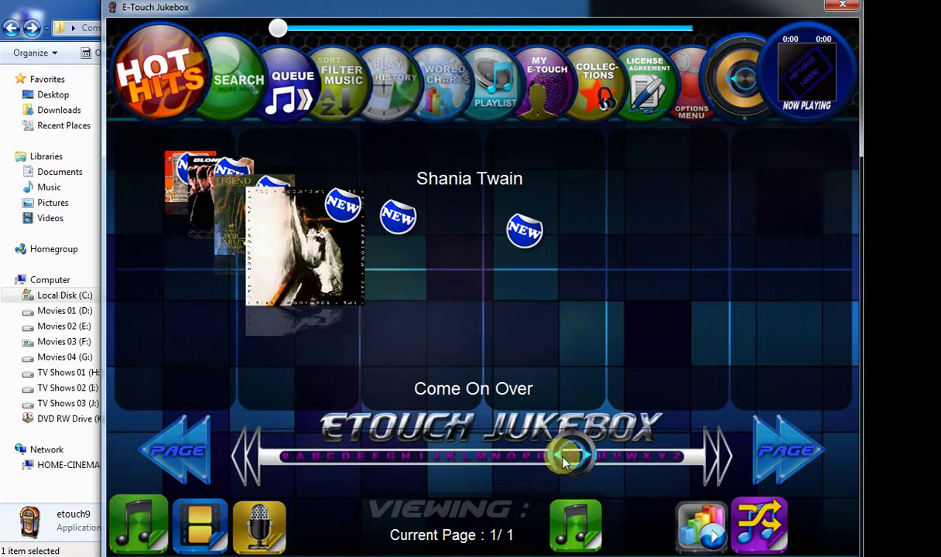
pyautogui.moveTo(563, 460); pyautogui.dragTo(353, 462)
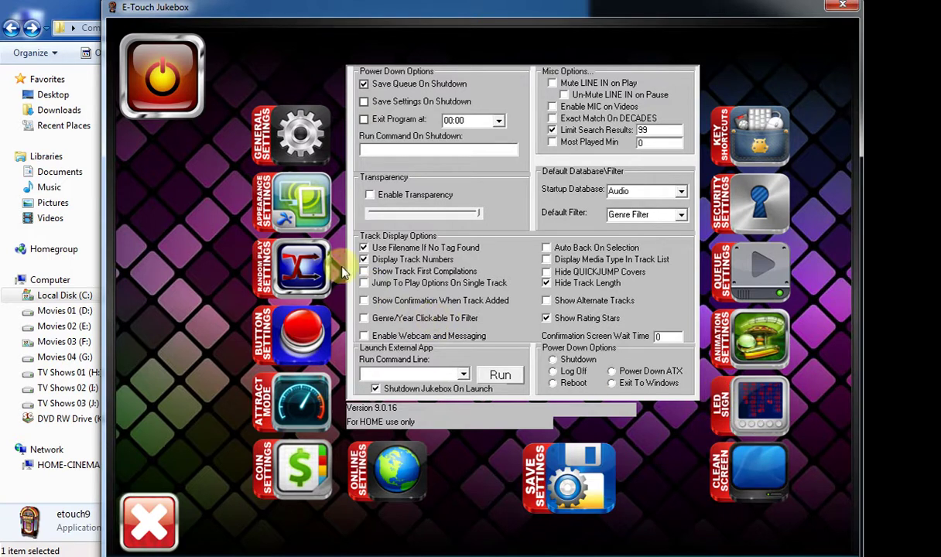
# - In the appearance settings, select the SxxLxxS_PNG_V9.0.04 (1024x768) skin, enable Full Screen Mode and save the settings
pyautogui.click(294, 220)
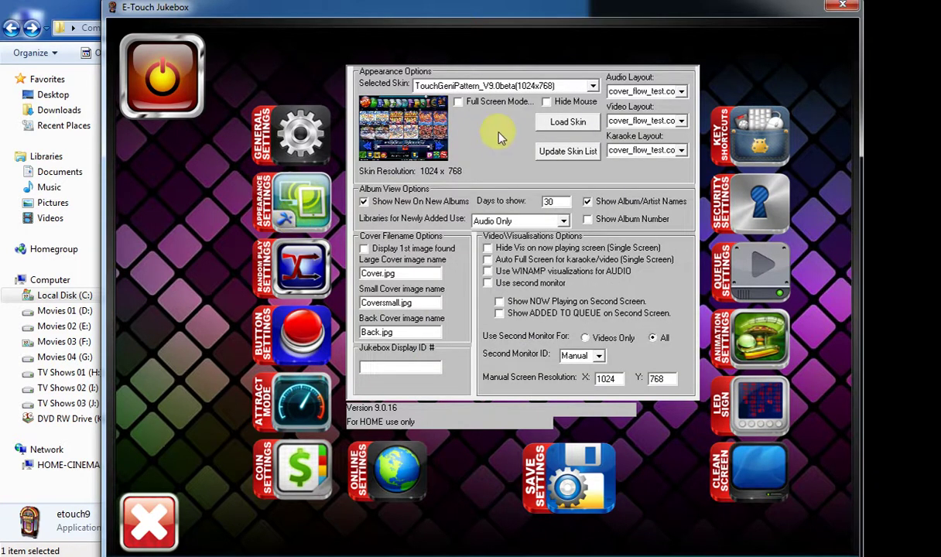
pyautogui.click(517, 85)
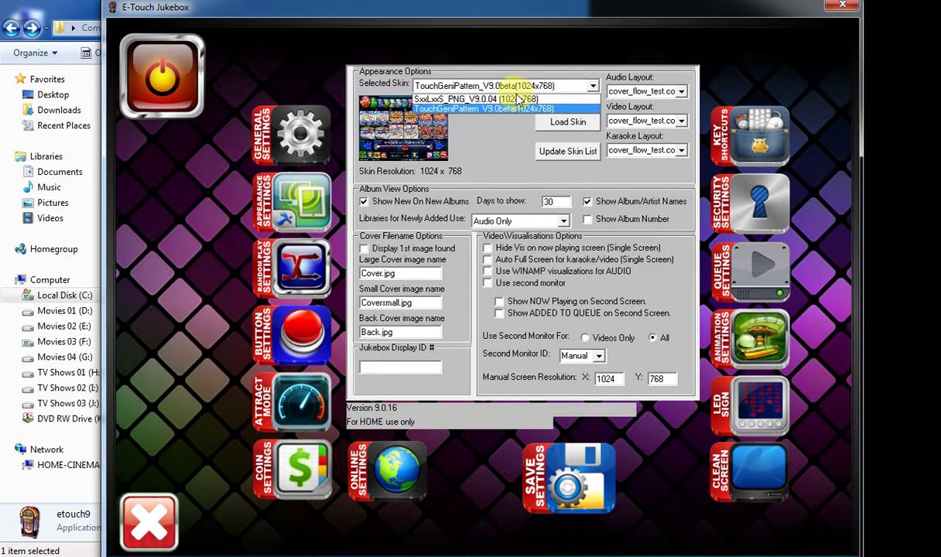
pyautogui.click(513, 99)
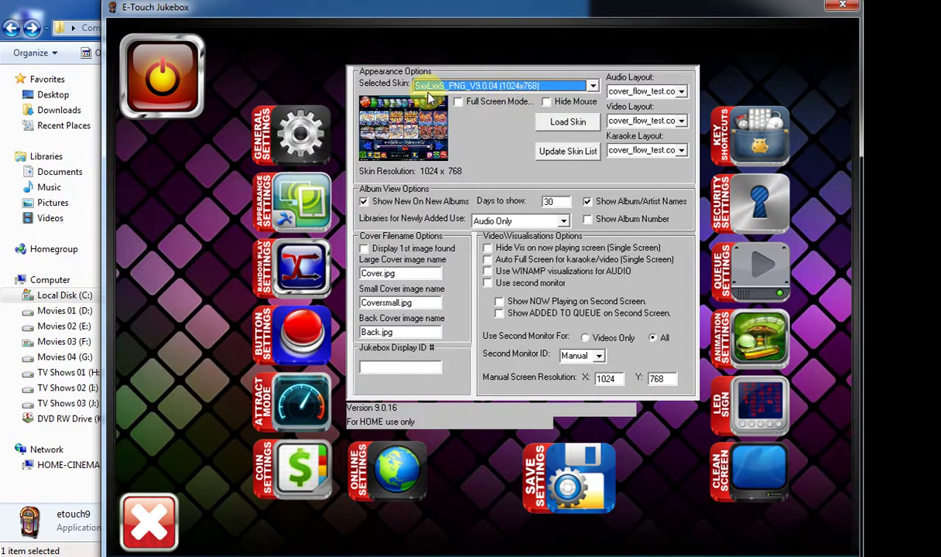
pyautogui.click(474, 104)
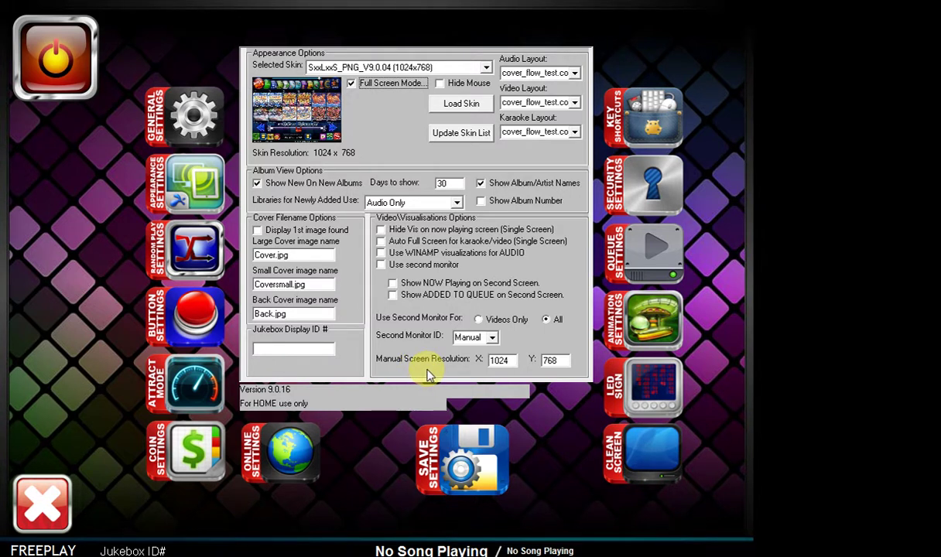
pyautogui.click(452, 474)
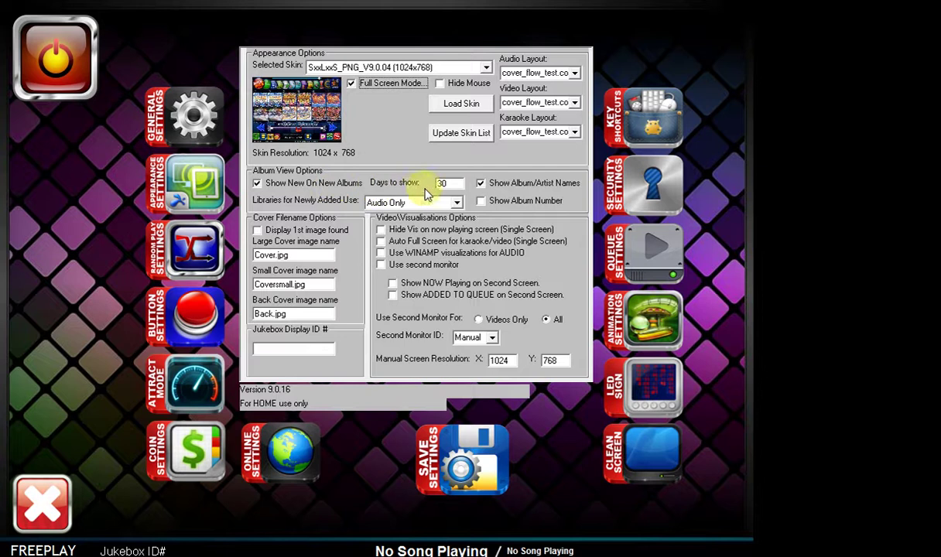
# - Set Days to show for new albums to 6 and Libraries for Newly Added Use to All Libraries
pyautogui.moveTo(447, 185); pyautogui.dragTo(429, 187)
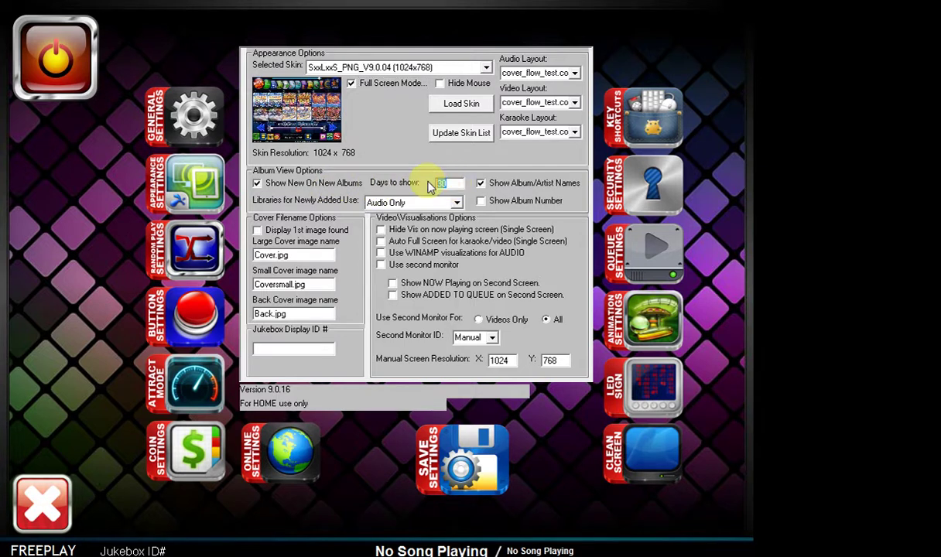
pyautogui.write('6')
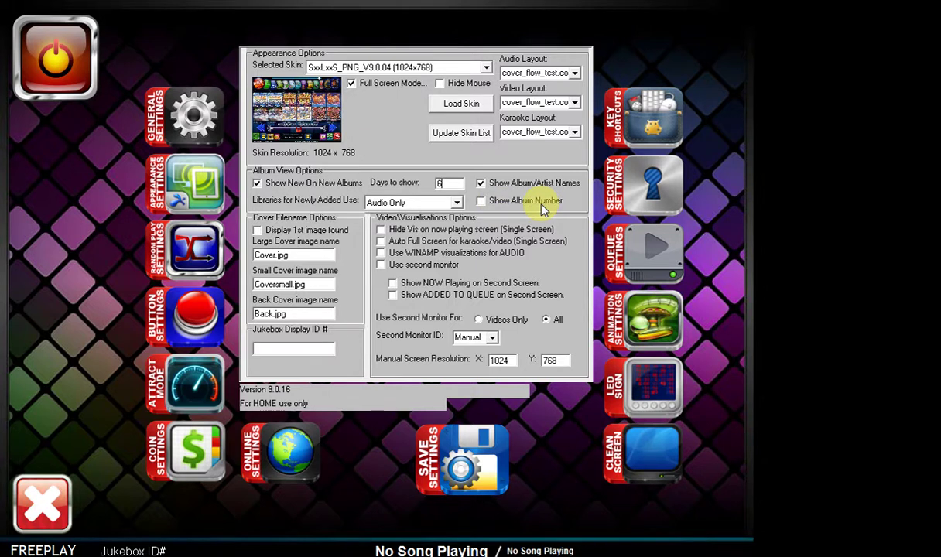
pyautogui.doubleClick(443, 183)
pyautogui.click(459, 203)
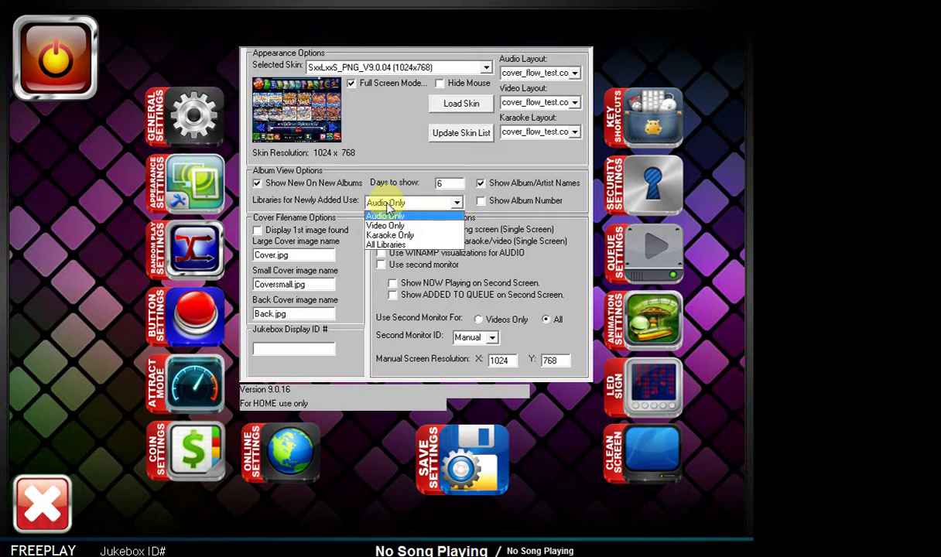
pyautogui.click(406, 246)
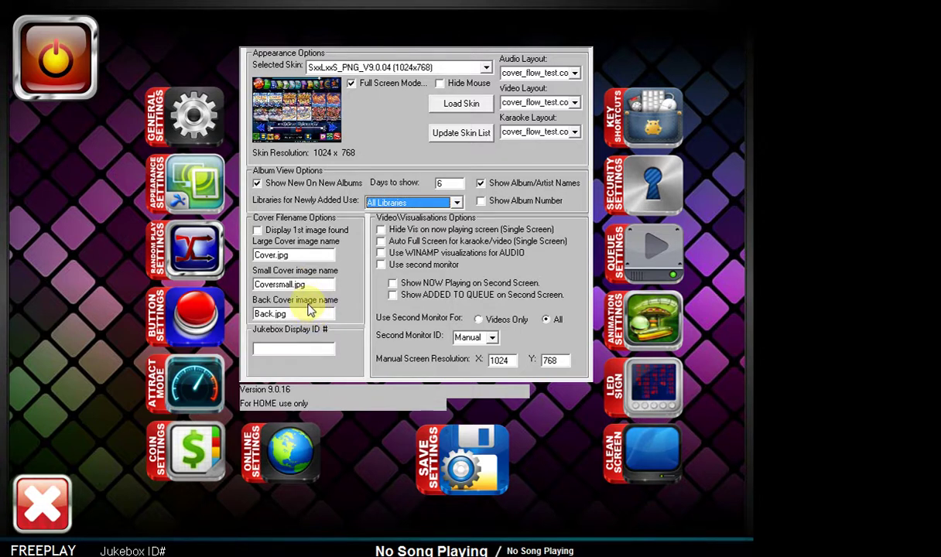
# - Enable Display 1st image found for the covers and choose Manual as the Second Monitor ID
pyautogui.click(288, 229)
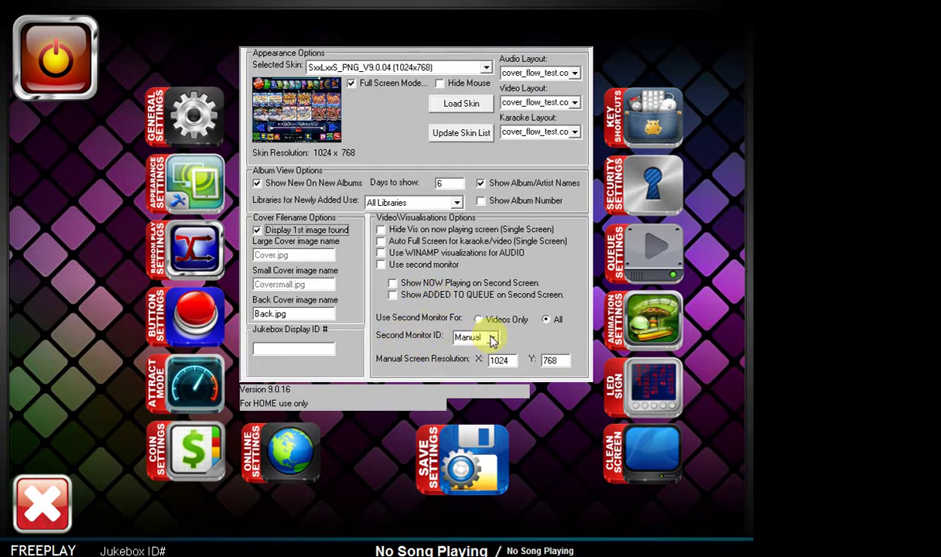
pyautogui.click(492, 338)
pyautogui.click(468, 351)
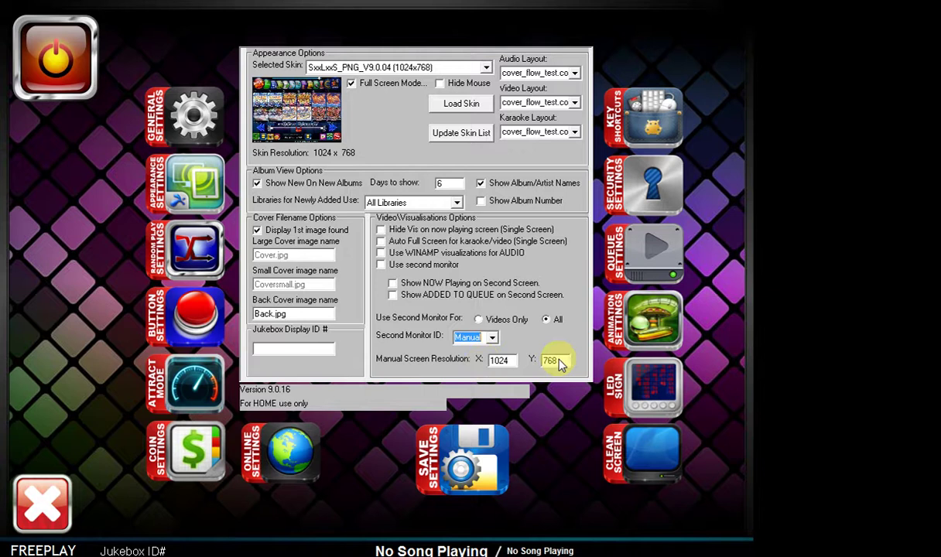
# - In the general settings, turn off Save Queue On Shutdown and Hide Track Length, and enable Jump To Play Options On Single Track and Genre/Year Clickable To Filter
pyautogui.click(169, 127)
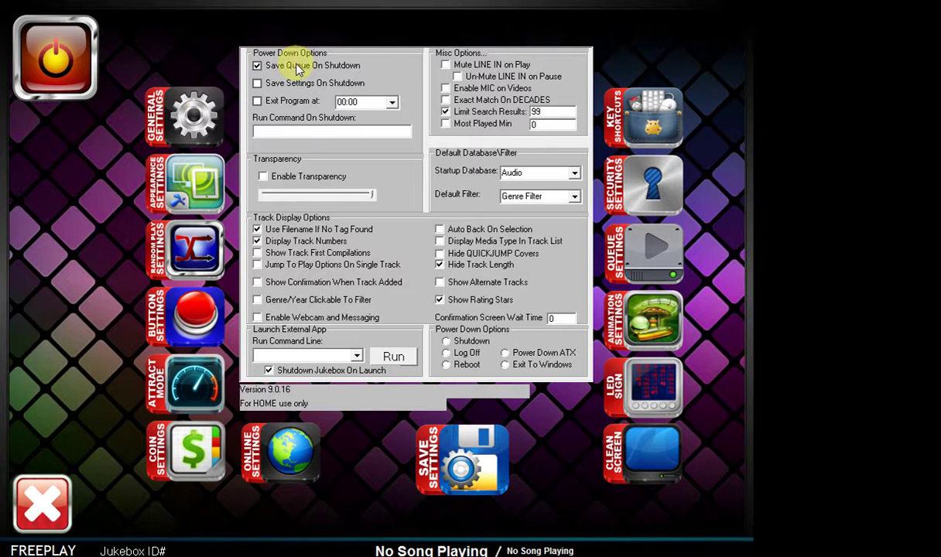
pyautogui.click(349, 68)
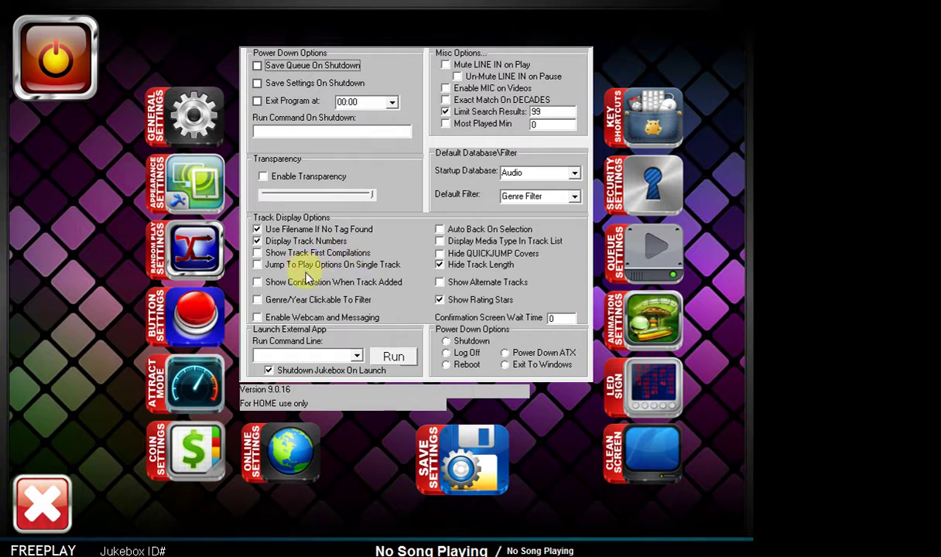
pyautogui.click(380, 267)
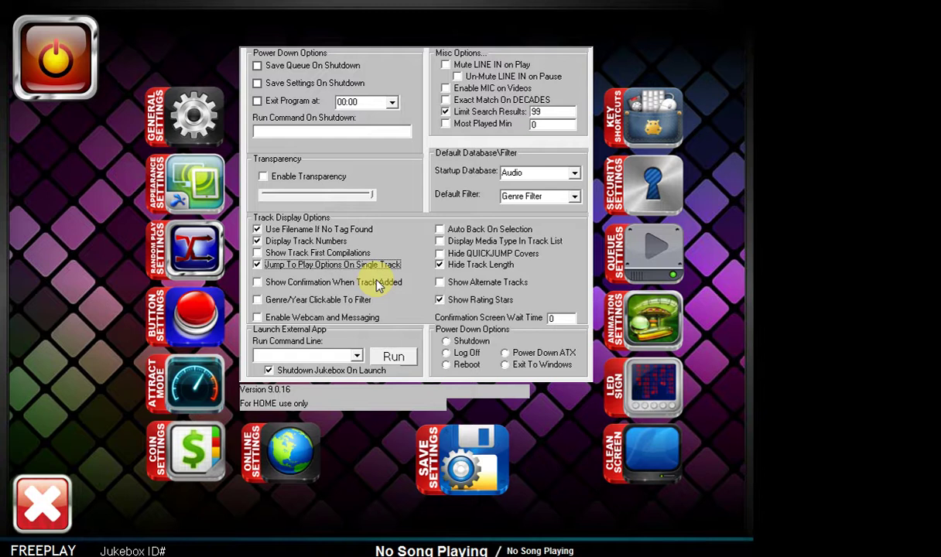
pyautogui.click(340, 304)
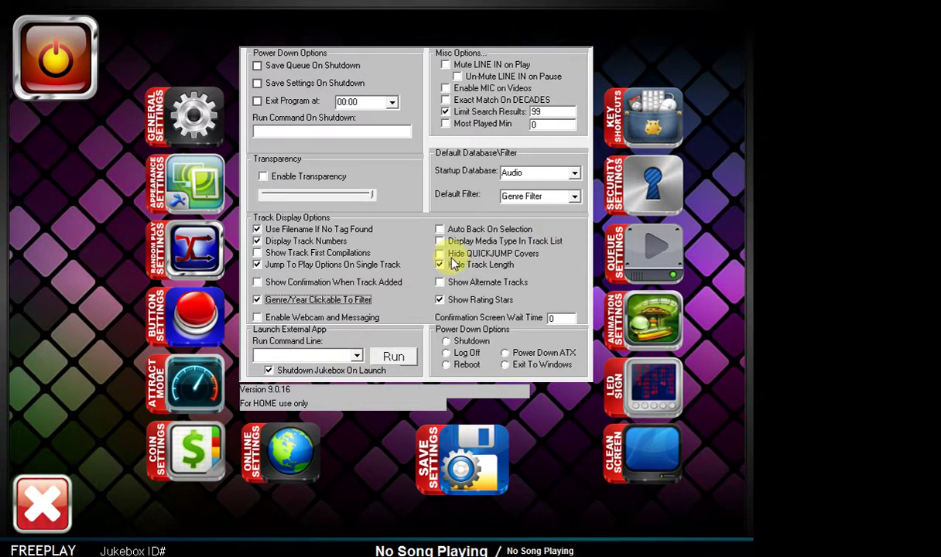
pyautogui.click(493, 271)
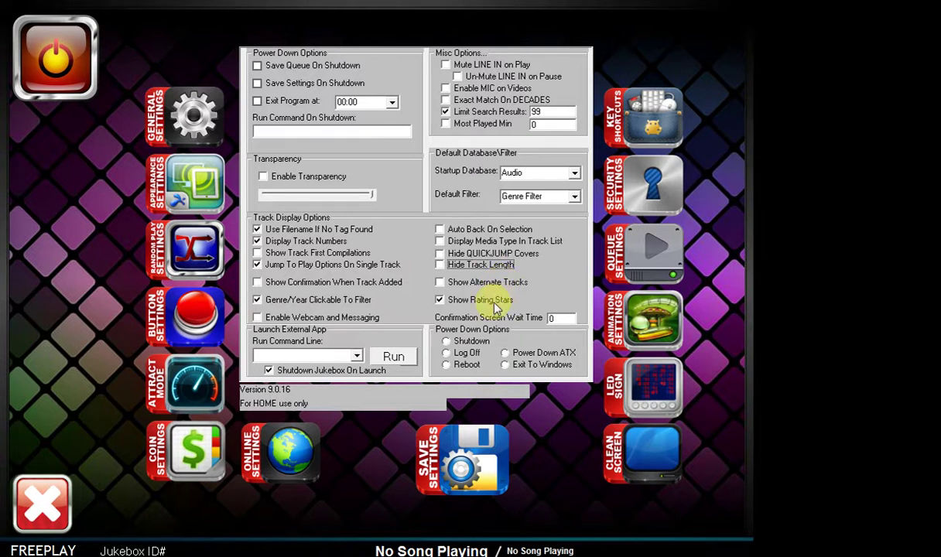
# - Turn on Enable Random Play in the jukebox's random play settings
pyautogui.click(202, 255)
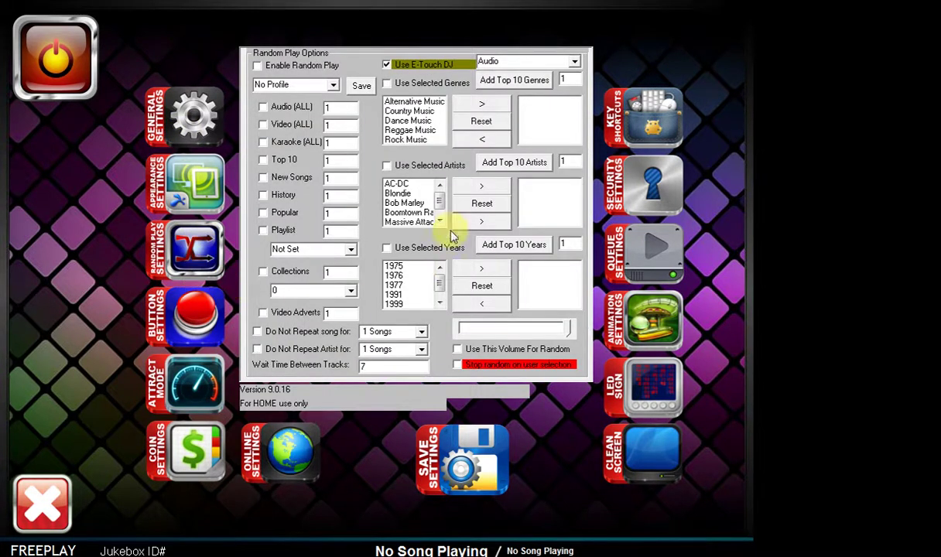
pyautogui.click(288, 68)
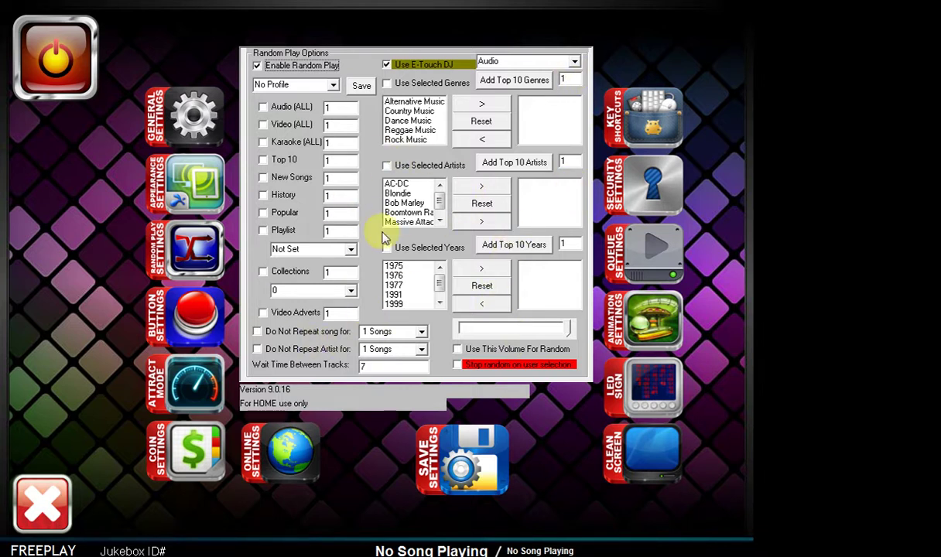
# - In the button settings, turn off Display Player Controls, Player Position, Player Times and Licence Agreement
pyautogui.click(183, 330)
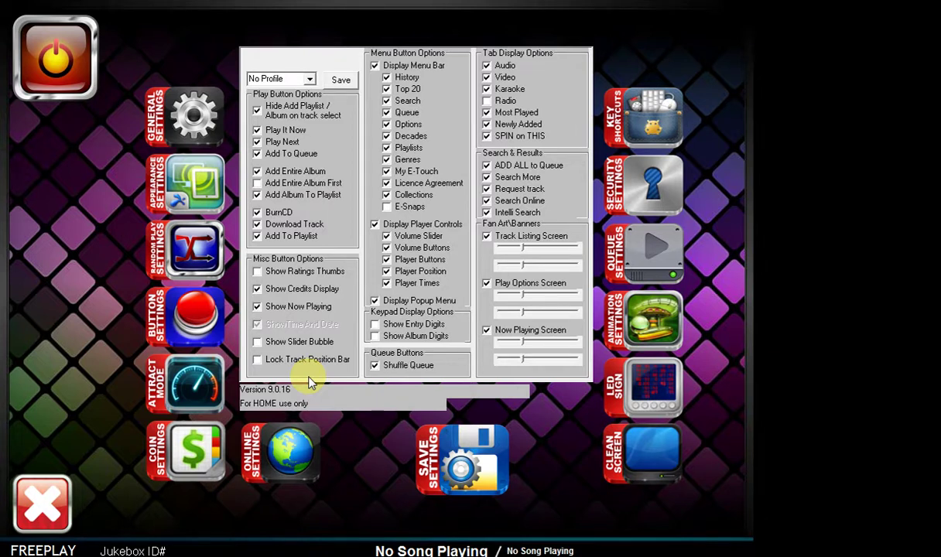
pyautogui.click(431, 226)
pyautogui.click(434, 226)
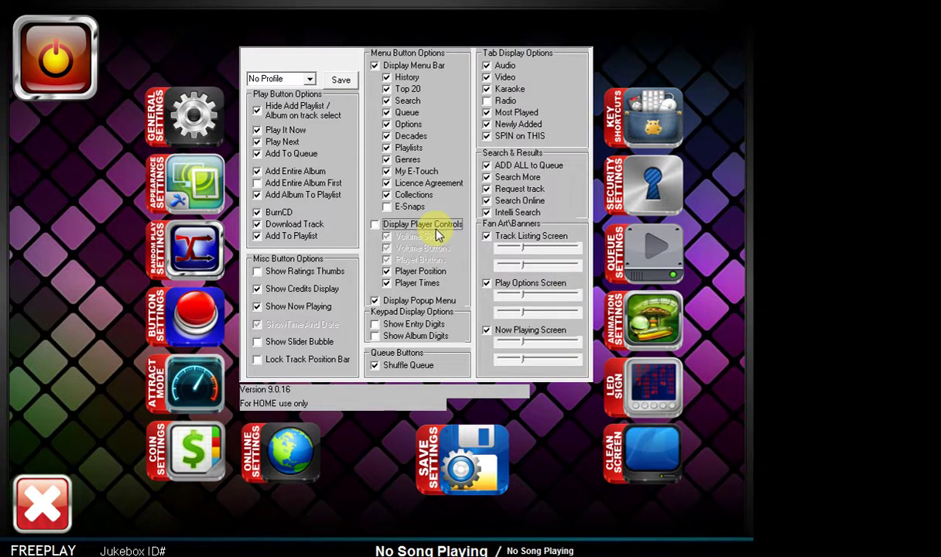
pyautogui.click(433, 272)
pyautogui.click(419, 284)
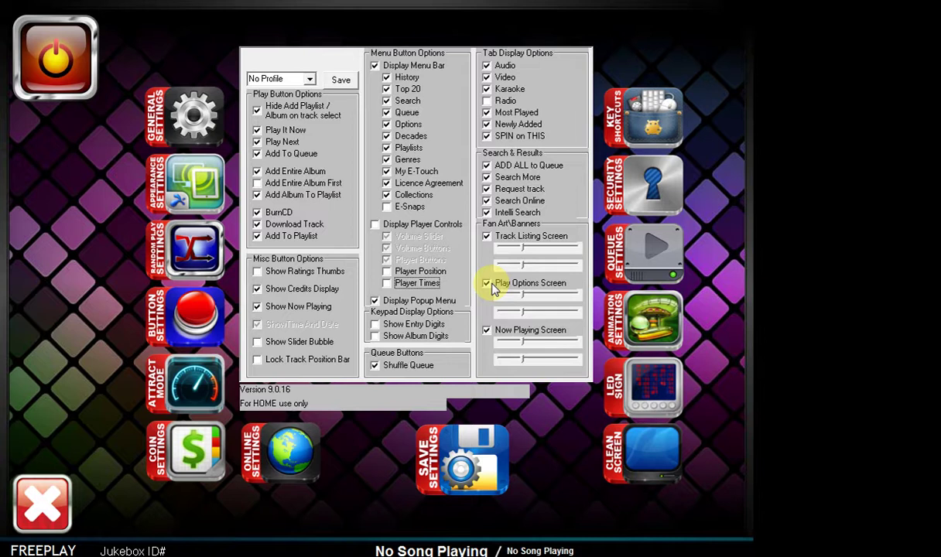
pyautogui.click(387, 184)
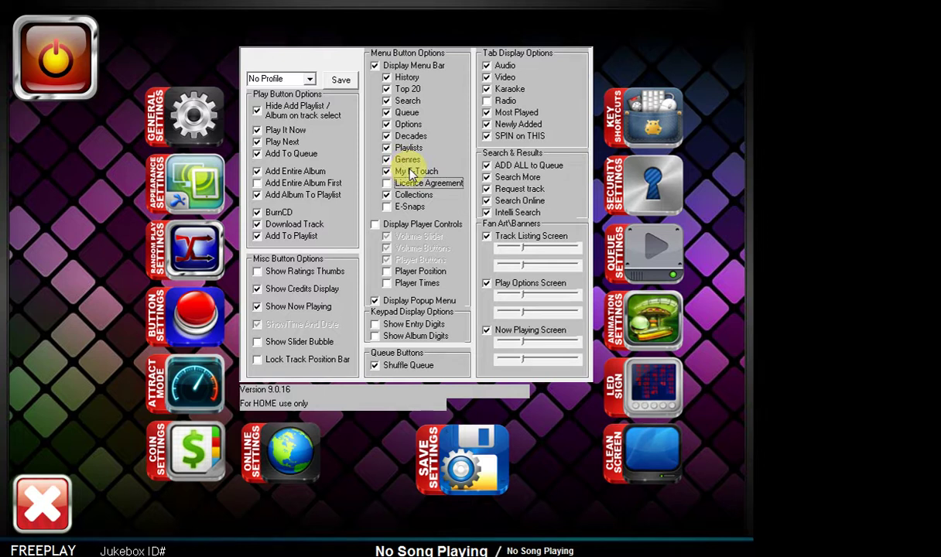
# - Review the attract mode, coin, online, key shortcut, security and queue settings, including the crossfade options
pyautogui.click(198, 384)
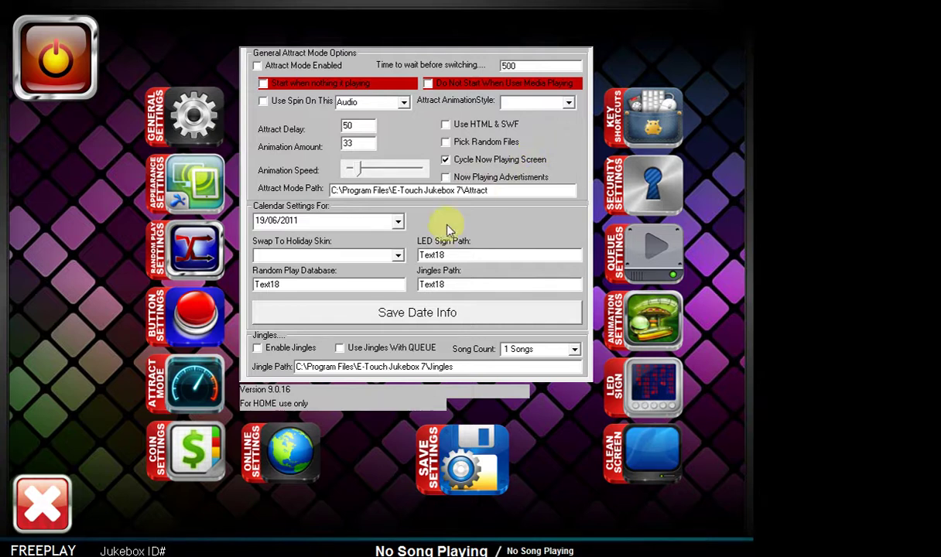
pyautogui.click(187, 476)
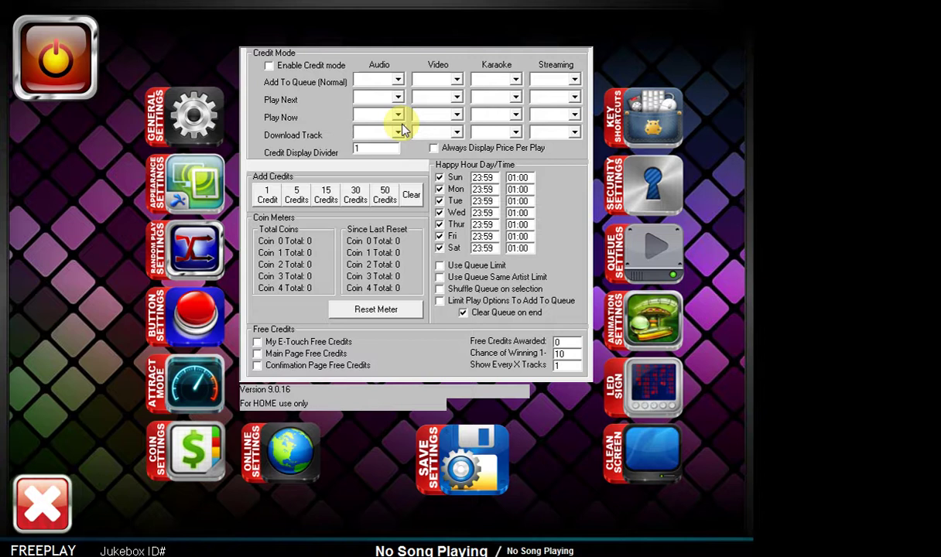
pyautogui.click(298, 435)
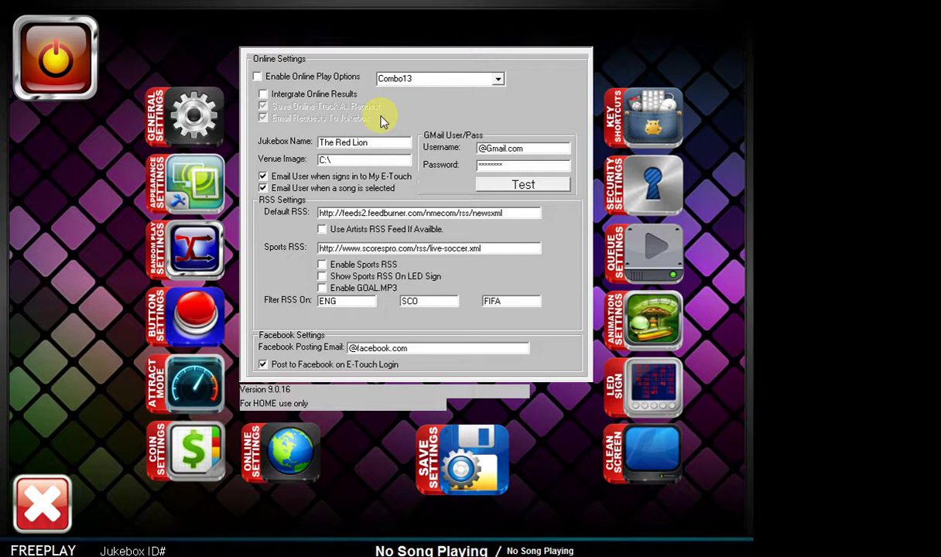
pyautogui.click(639, 124)
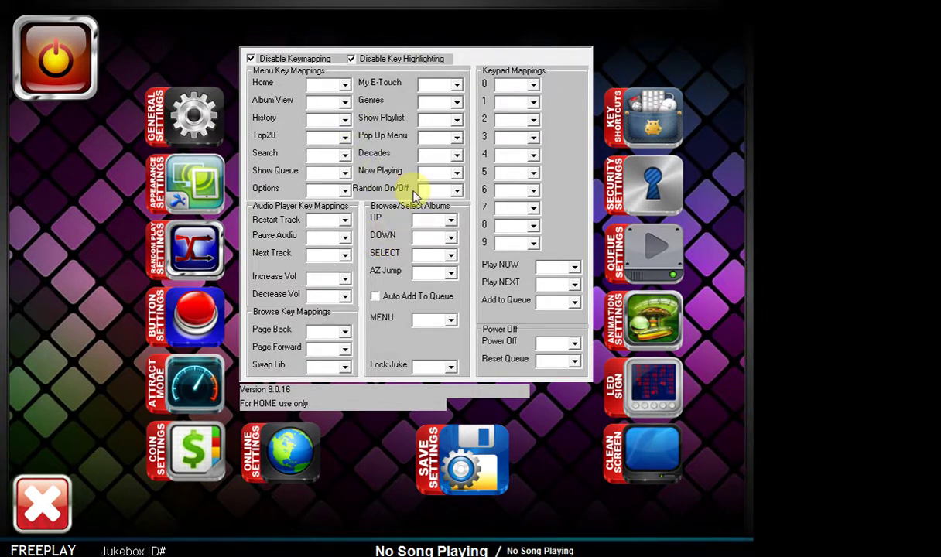
pyautogui.click(611, 183)
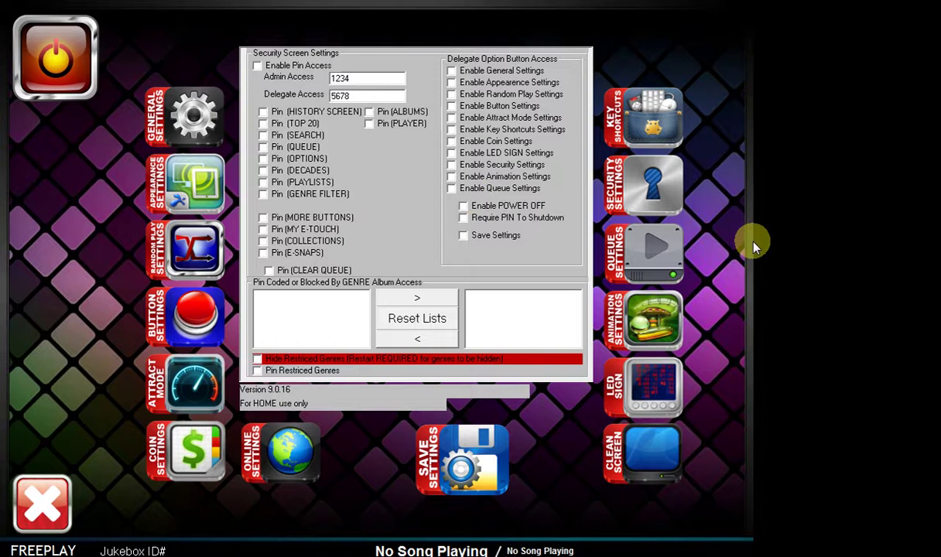
pyautogui.click(669, 259)
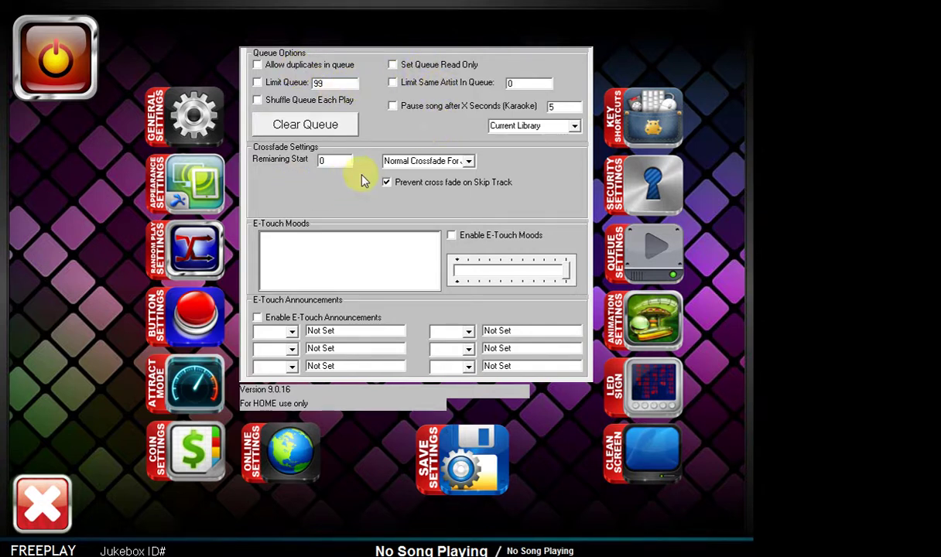
pyautogui.click(434, 164)
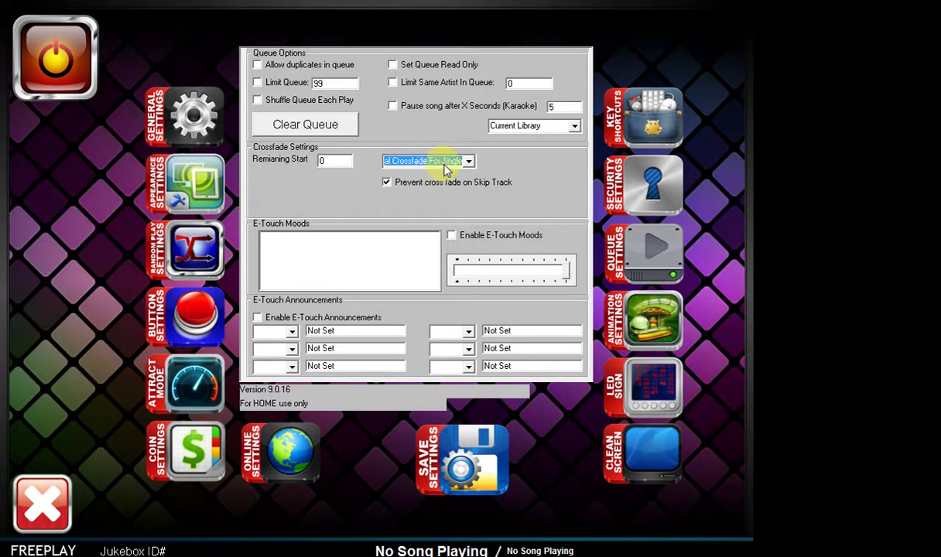
pyautogui.click(441, 169)
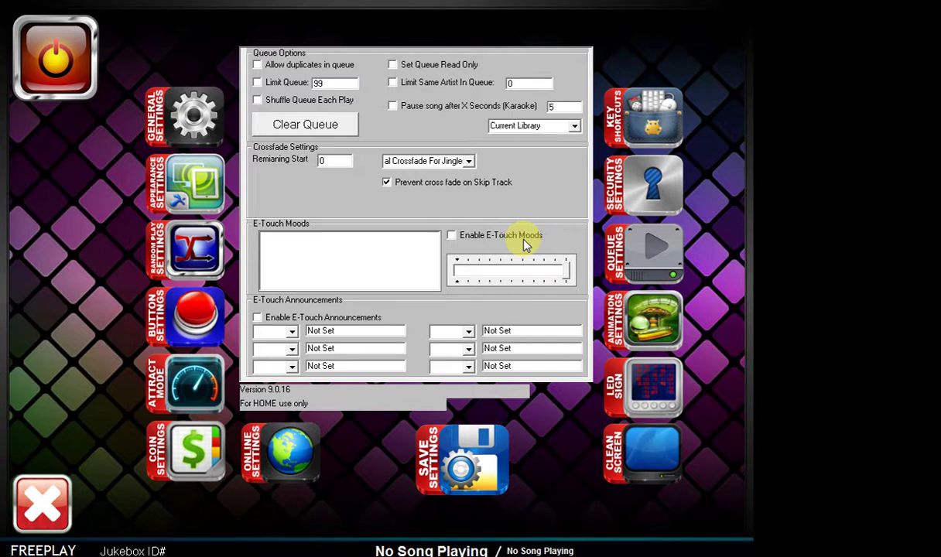
# - In the animation settings, keep Curtain Vertical as the cover animation style and raise its slider to roughly two-thirds
pyautogui.click(634, 333)
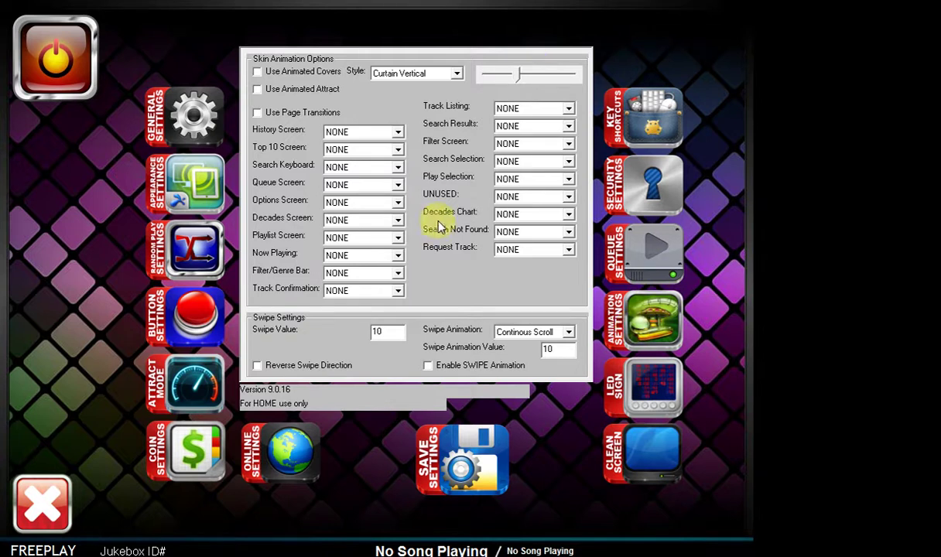
pyautogui.click(431, 76)
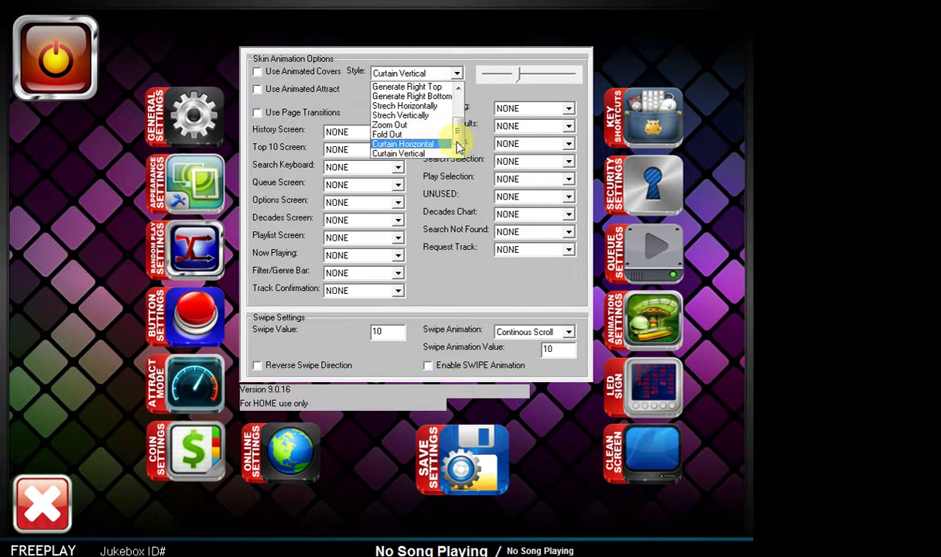
pyautogui.scroll(2, 445, 116)
pyautogui.scroll(-2, 461, 128)
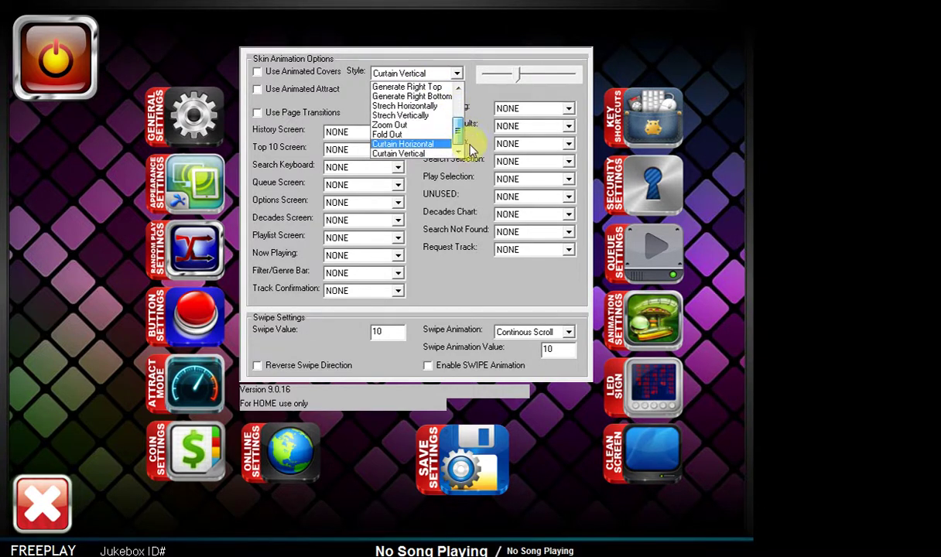
pyautogui.click(462, 288)
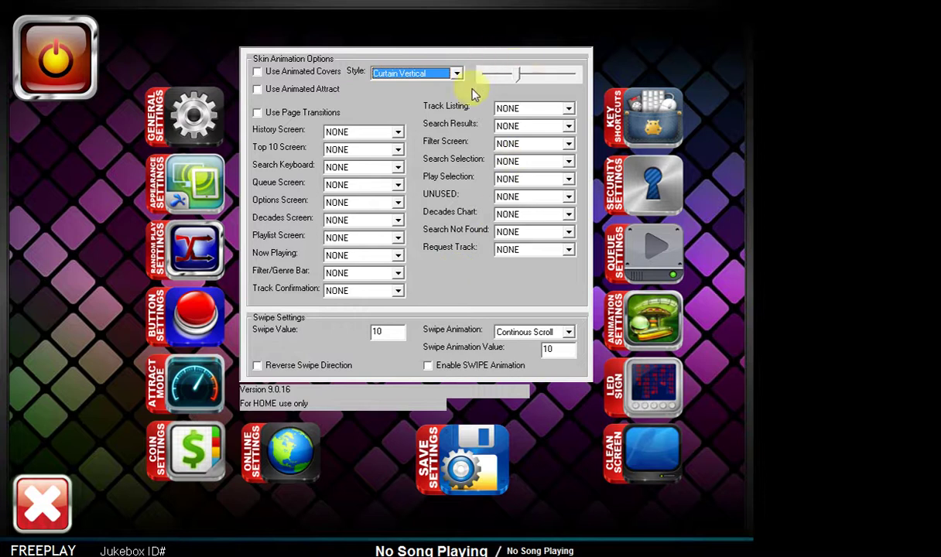
pyautogui.moveTo(517, 78); pyautogui.dragTo(541, 85)
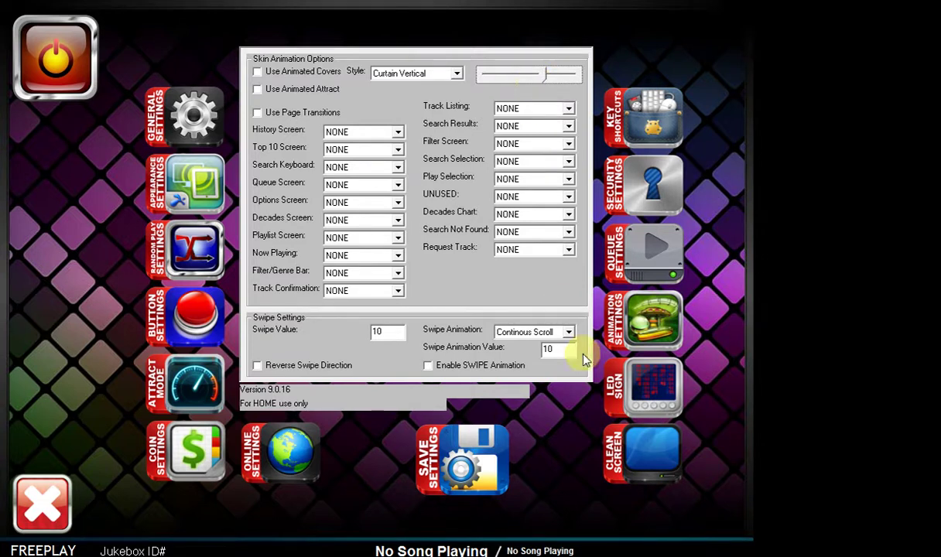
# - Check the LED sign and general settings, and load another jukebox skin from the appearance settings
pyautogui.click(641, 399)
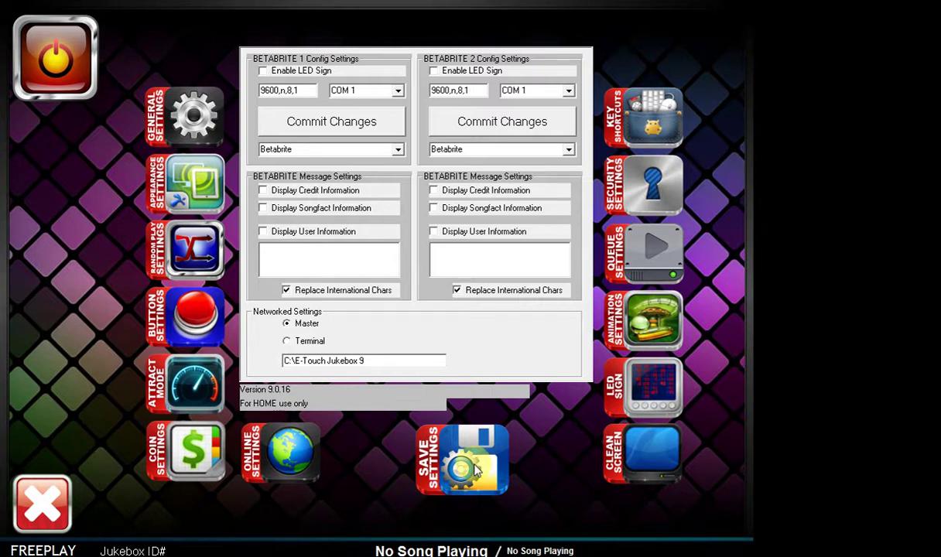
pyautogui.click(56, 508)
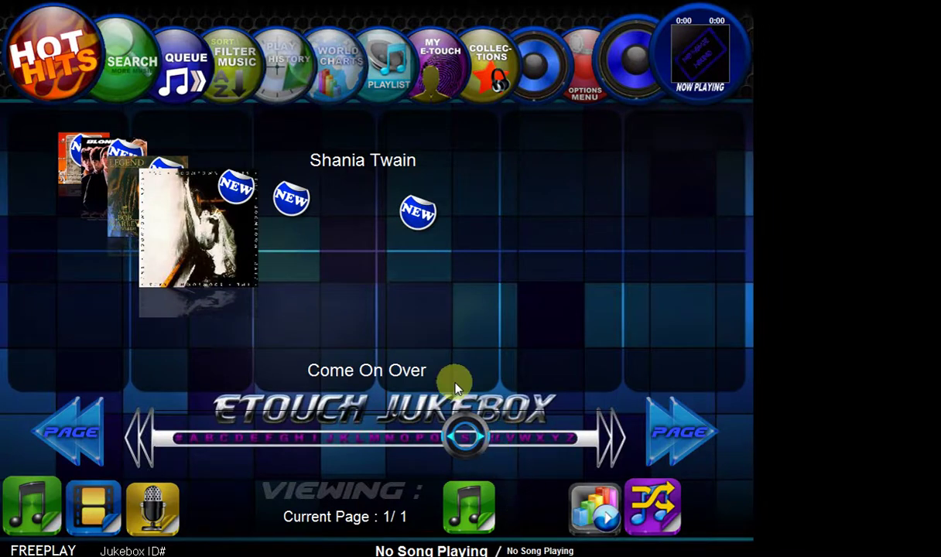
pyautogui.press('o')
pyautogui.click(186, 124)
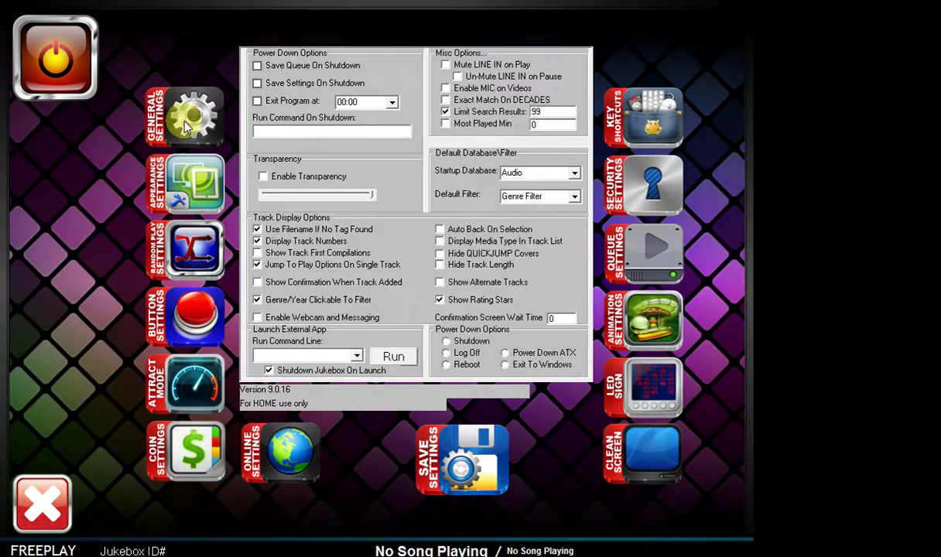
pyautogui.click(176, 176)
pyautogui.click(470, 105)
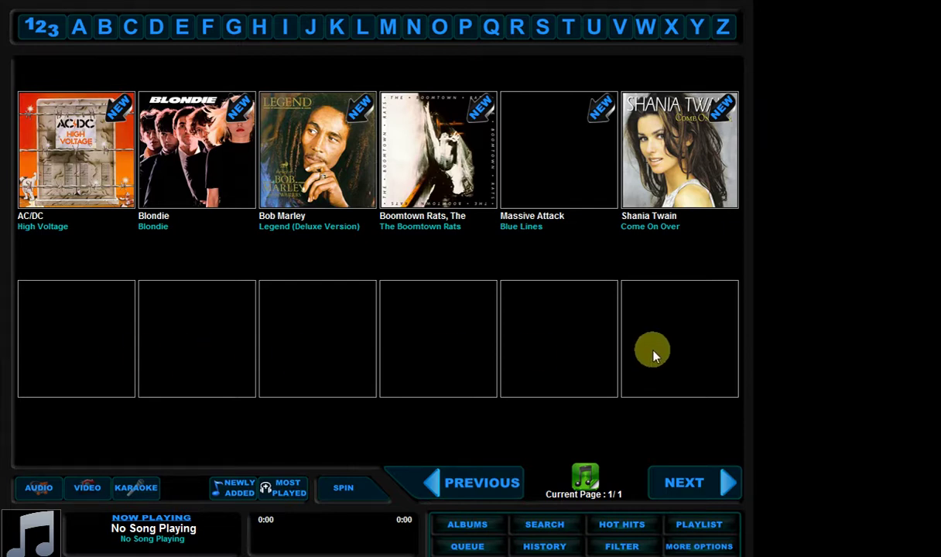
# - Try the Most Played album filter and the letter browsing, and search the audio library for T
pyautogui.click(34, 488)
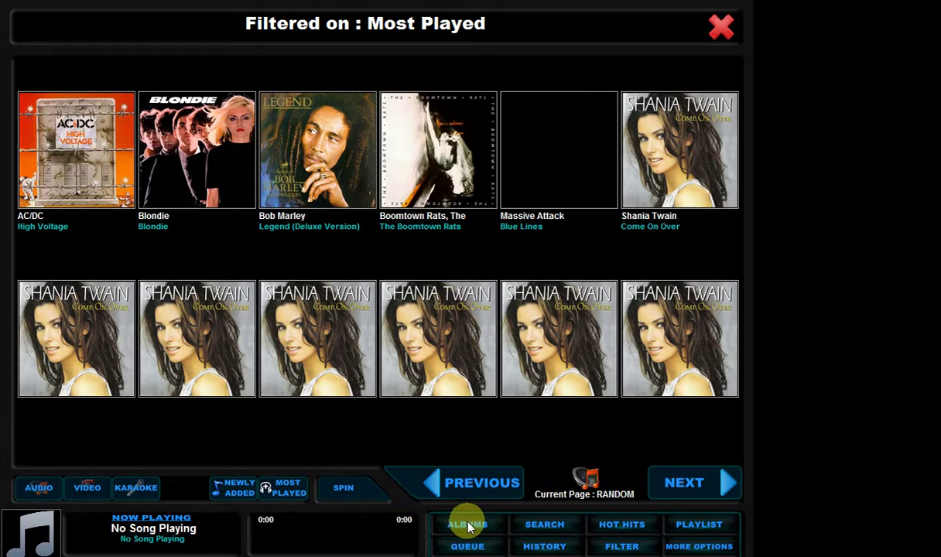
pyautogui.click(720, 27)
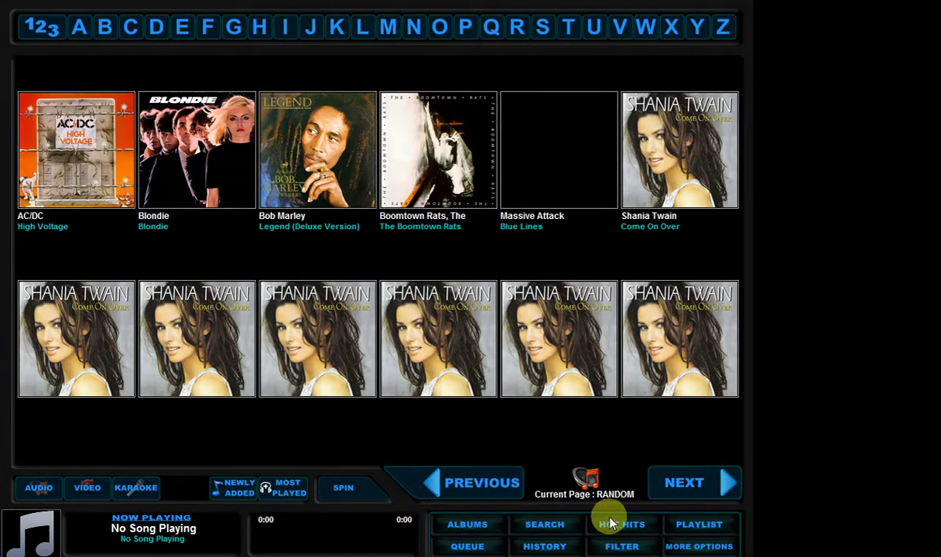
pyautogui.click(545, 526)
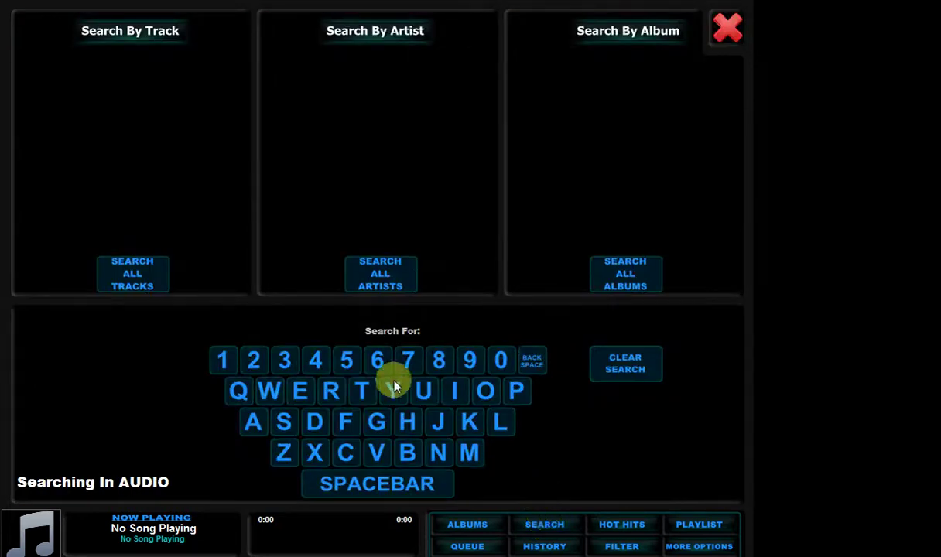
pyautogui.click(361, 392)
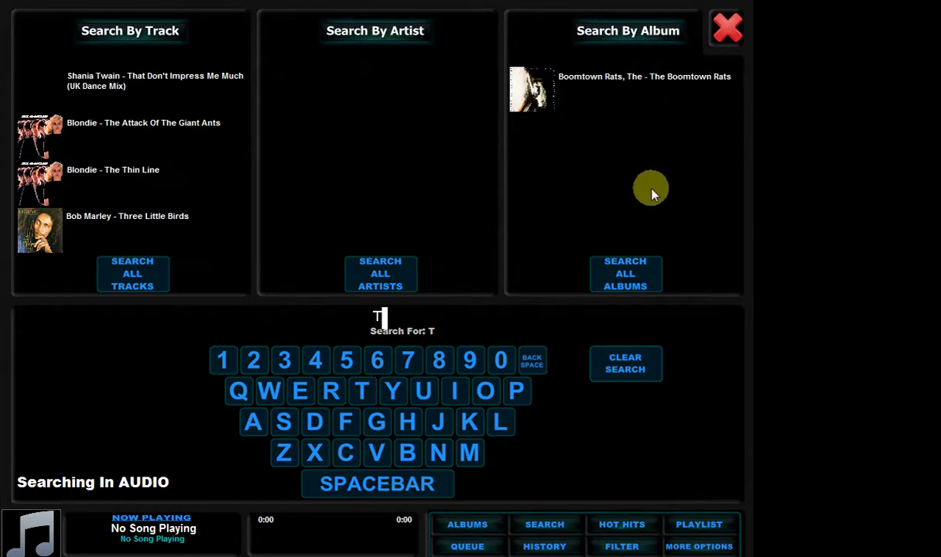
pyautogui.click(728, 33)
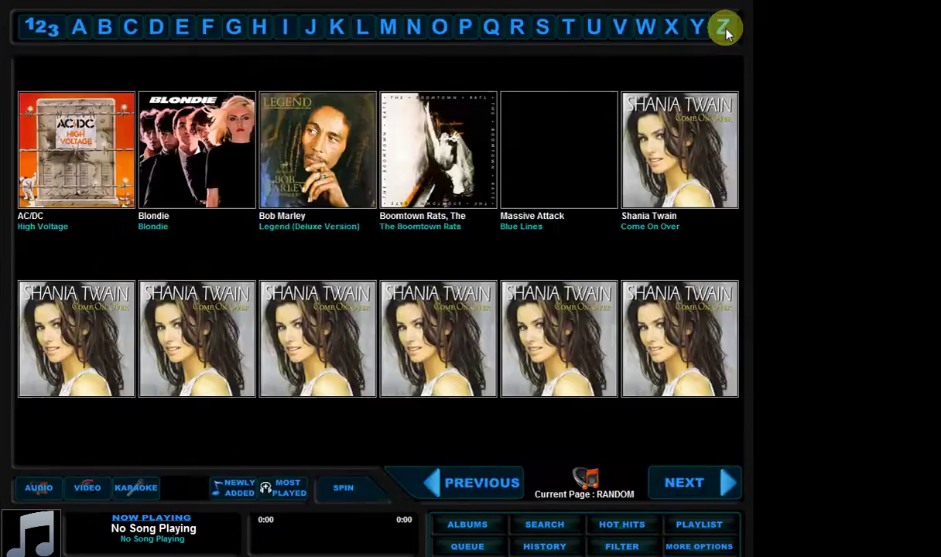
pyautogui.click(722, 27)
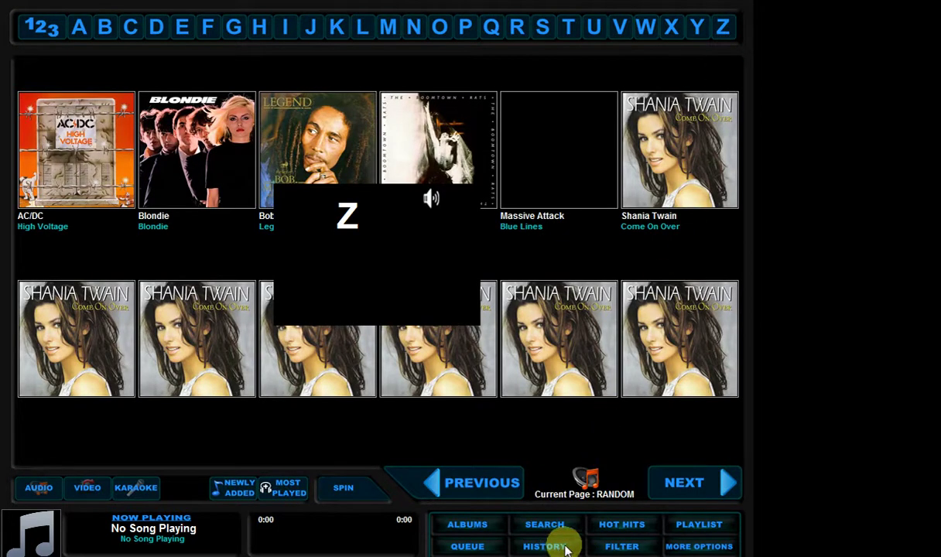
# - Look through the Hot Hits and playlist screens and view the UK chart for September 2014
pyautogui.click(621, 524)
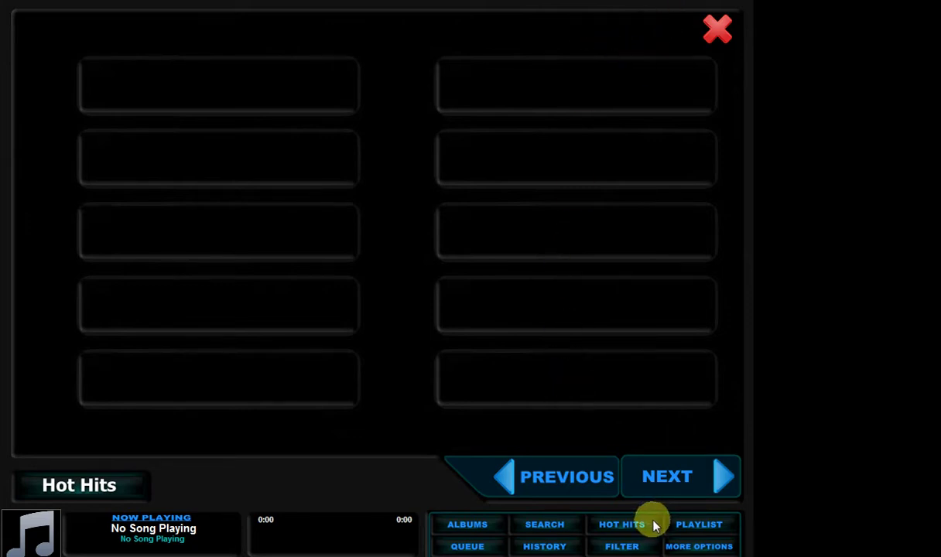
pyautogui.click(691, 526)
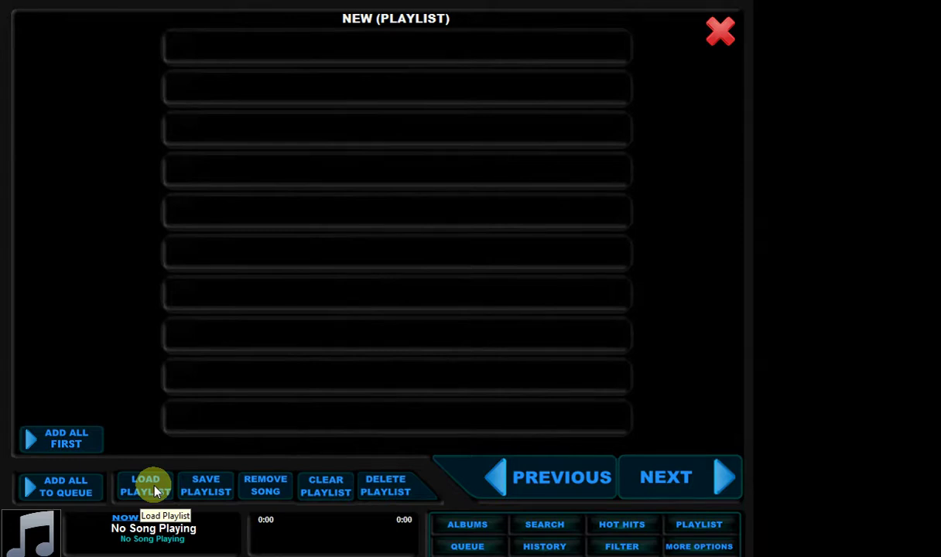
pyautogui.click(698, 547)
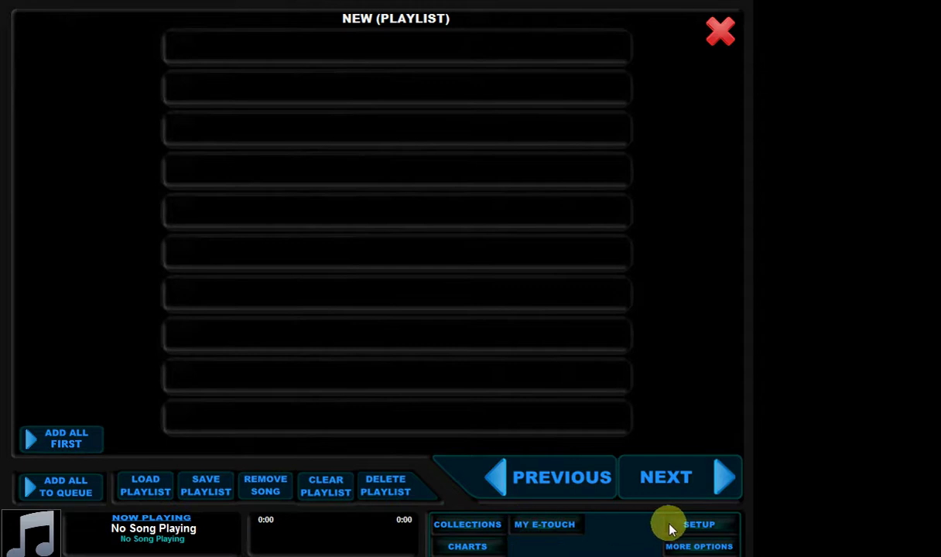
pyautogui.click(467, 547)
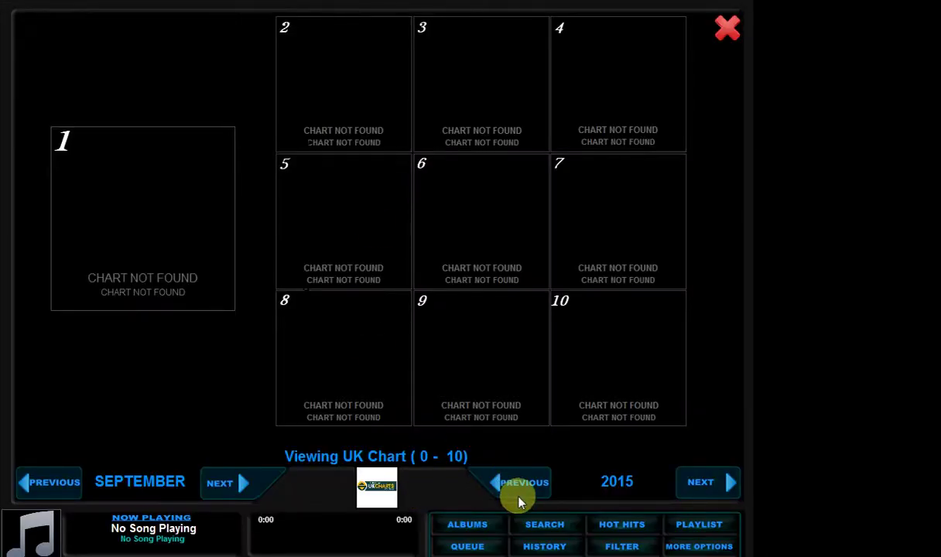
pyautogui.click(517, 486)
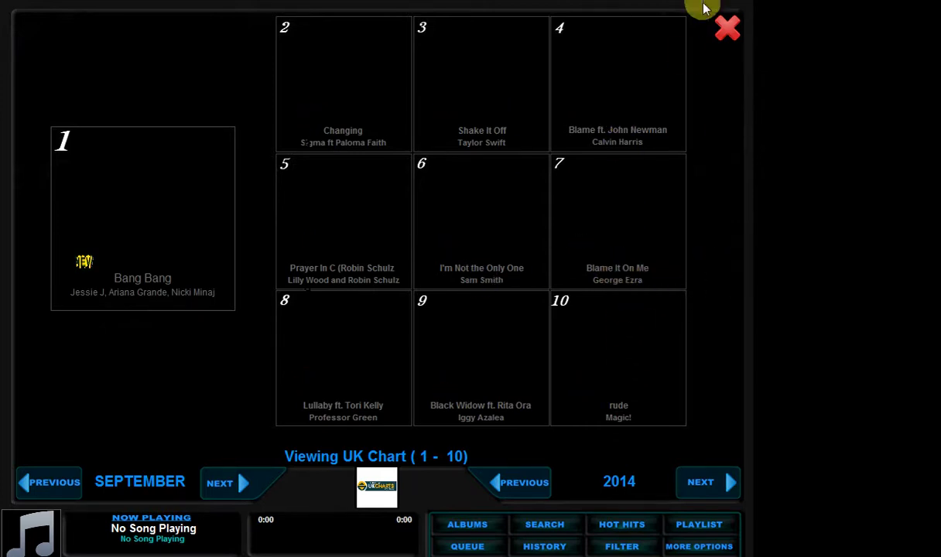
pyautogui.click(662, 154)
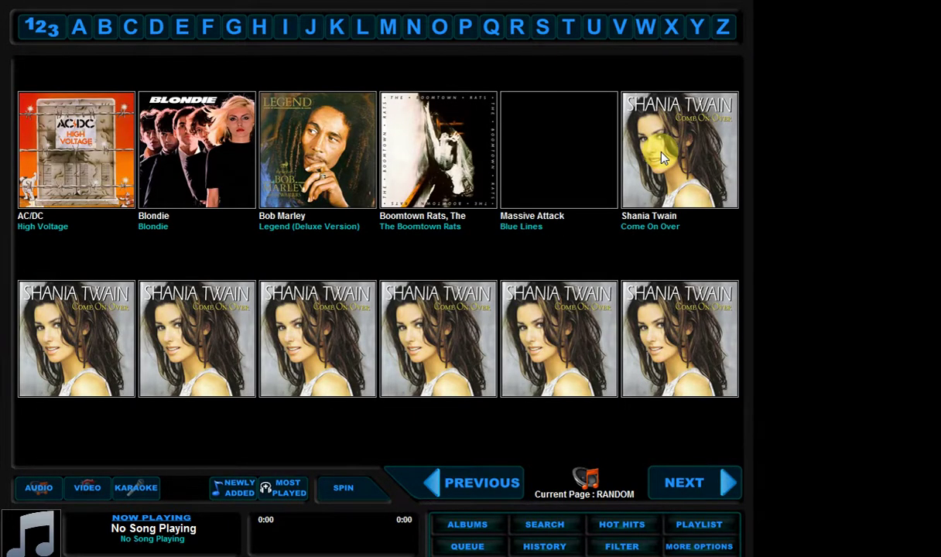
# - Open the jukebox setup screen and power off the jukebox
pyautogui.press('s')
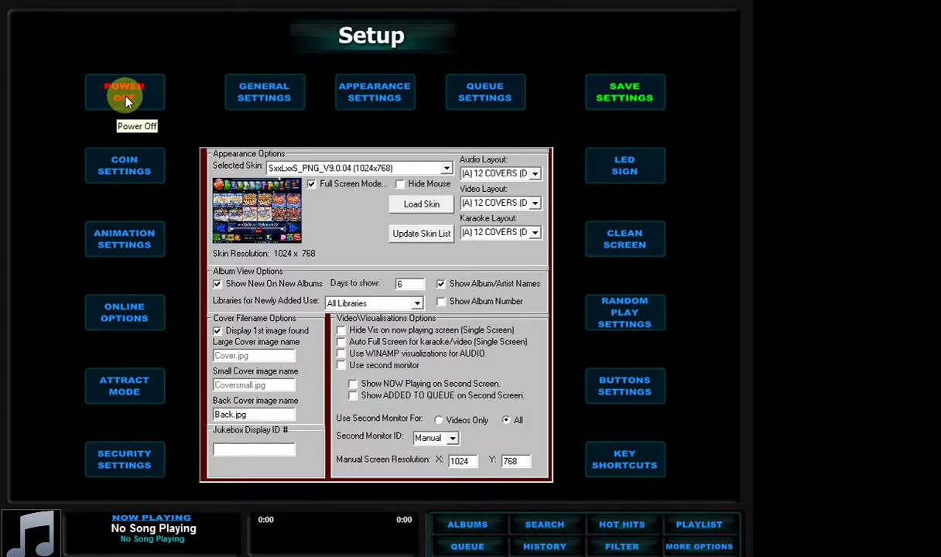
pyautogui.click(126, 98)
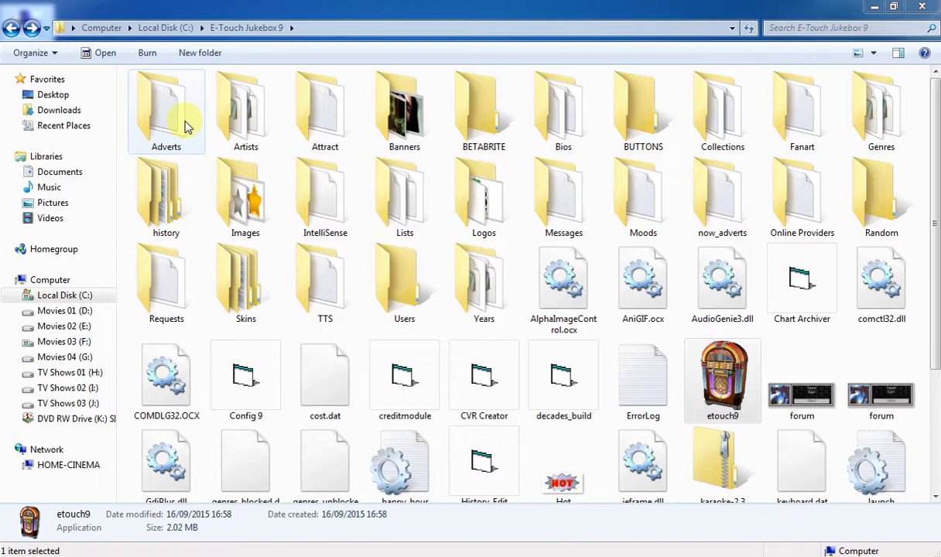
# - View the contents of the AC-DC CVR file in the jukebox's Artists folder and return to the E-Touch Jukebox 9 folder
pyautogui.doubleClick(229, 140)
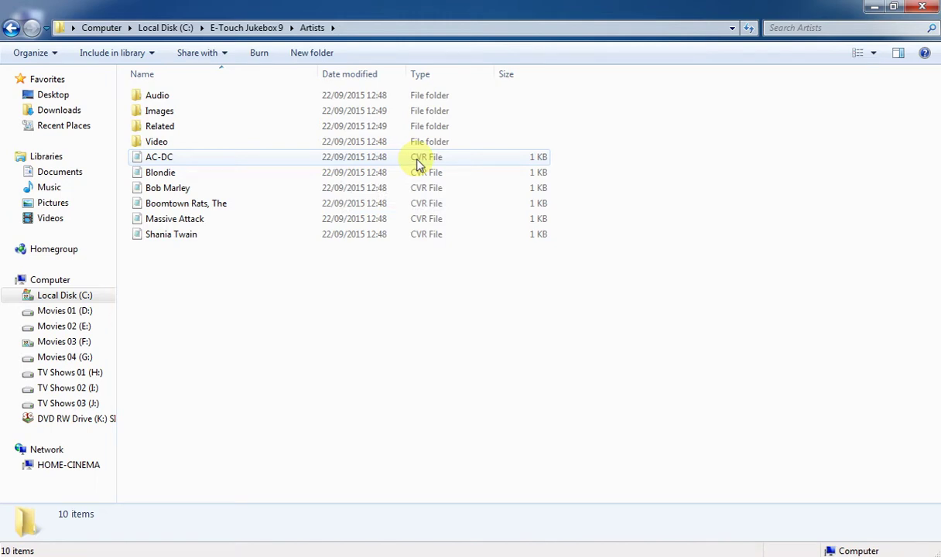
pyautogui.doubleClick(323, 159)
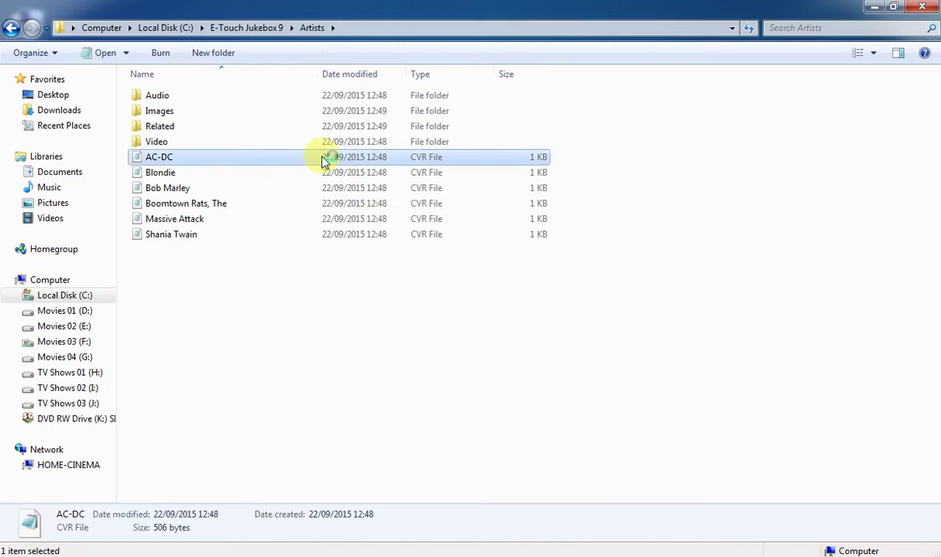
pyautogui.moveTo(503, 169); pyautogui.dragTo(273, 33)
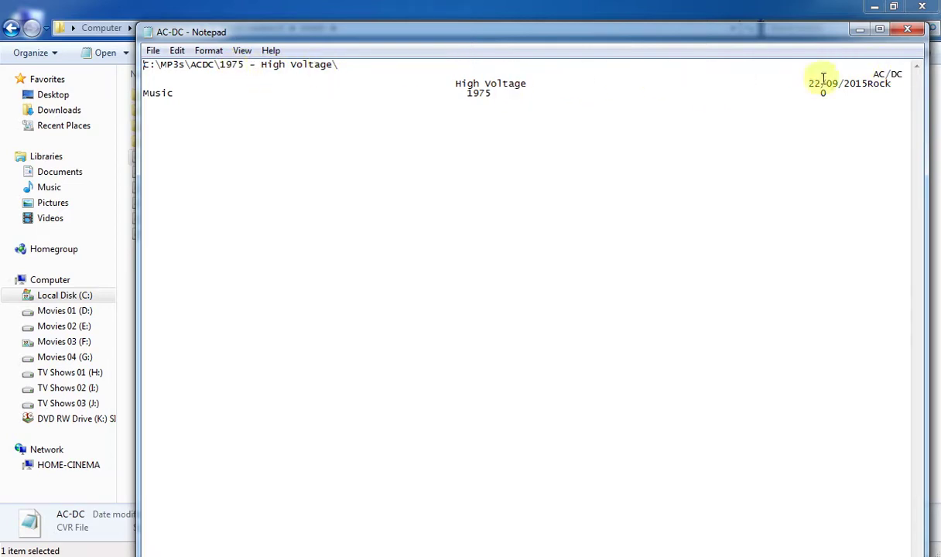
pyautogui.click(153, 51)
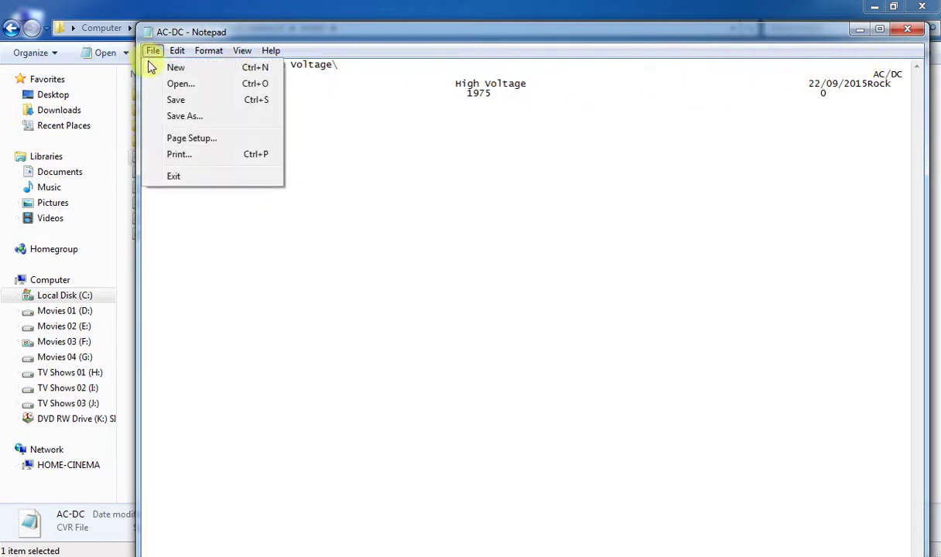
pyautogui.click(204, 176)
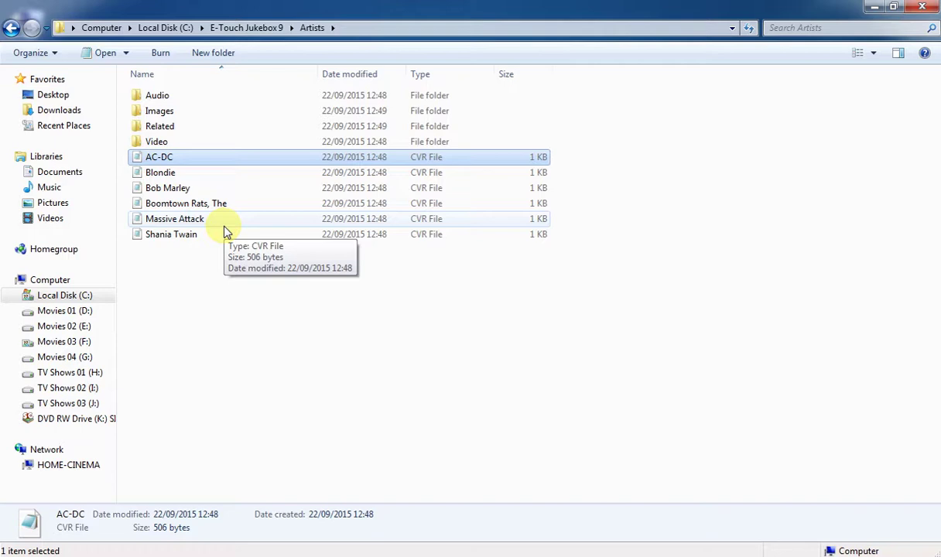
pyautogui.click(12, 31)
# - Look through the Attract and Banners folders of the jukebox installation
pyautogui.doubleClick(346, 115)
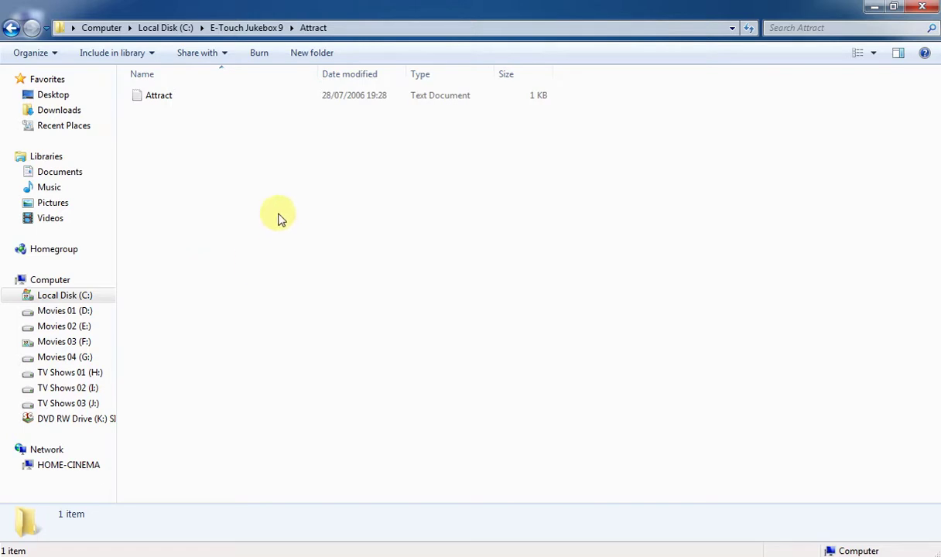
pyautogui.click(11, 27)
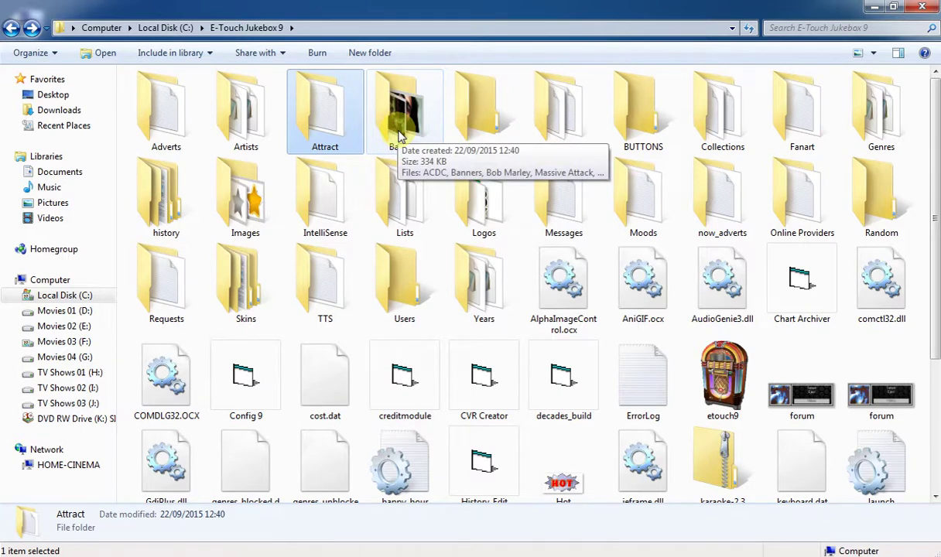
pyautogui.doubleClick(399, 133)
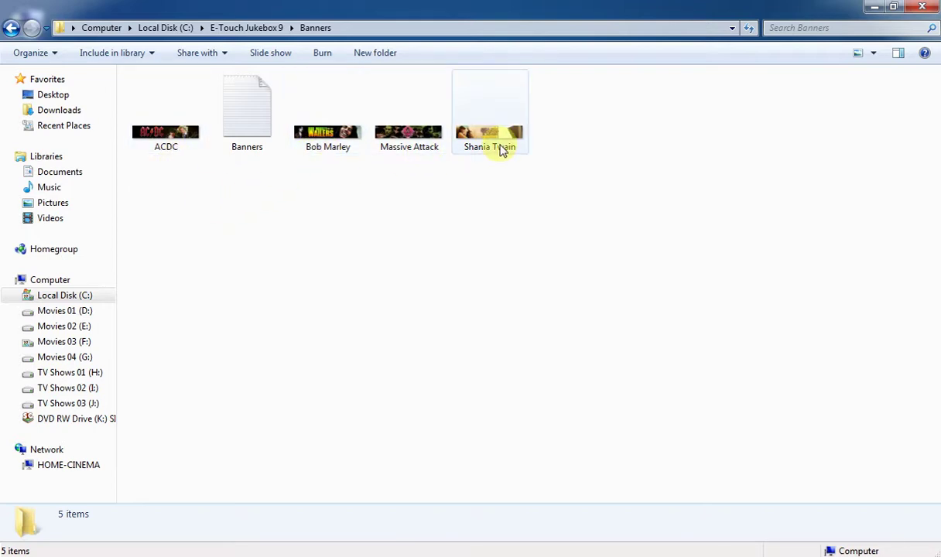
pyautogui.click(12, 28)
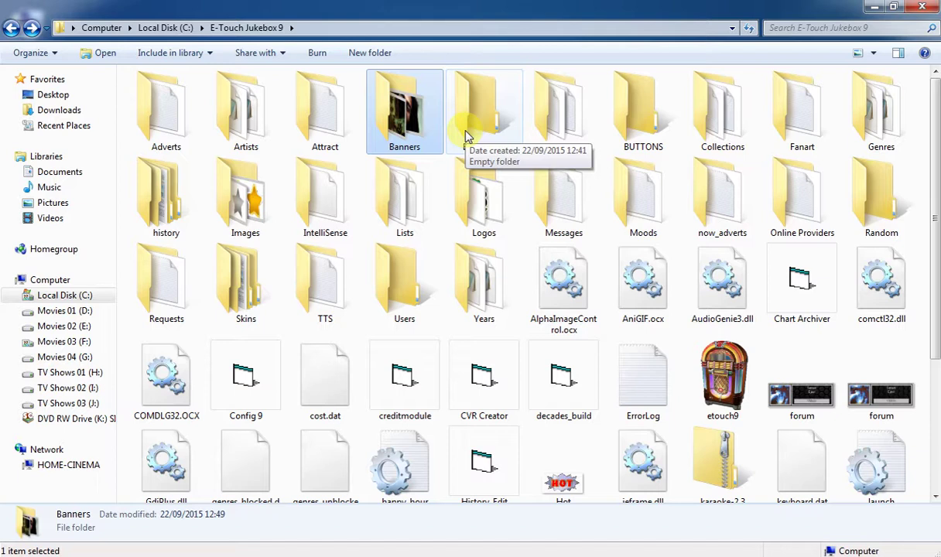
# - Read the Blondie biography text file in the Bios folder, close it and return to the E-Touch Jukebox 9 folder
pyautogui.doubleClick(545, 130)
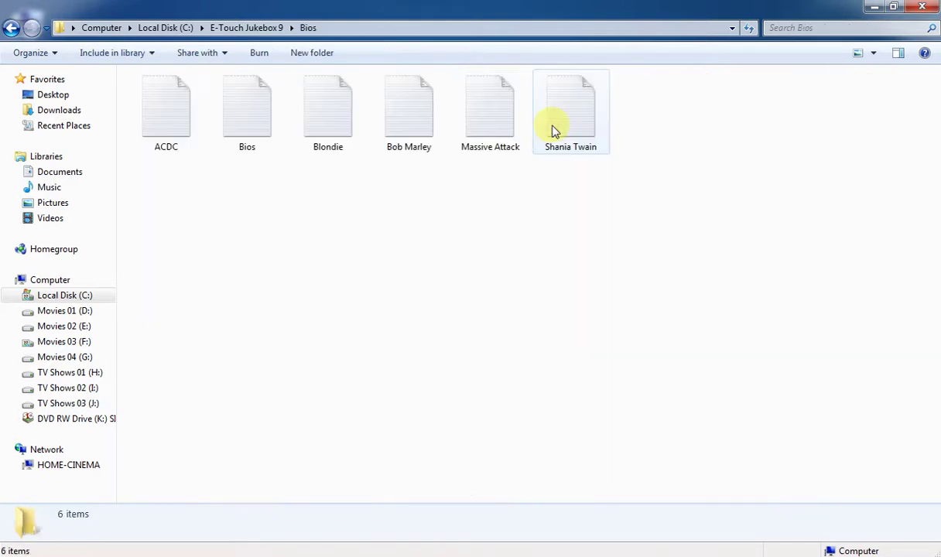
pyautogui.doubleClick(325, 118)
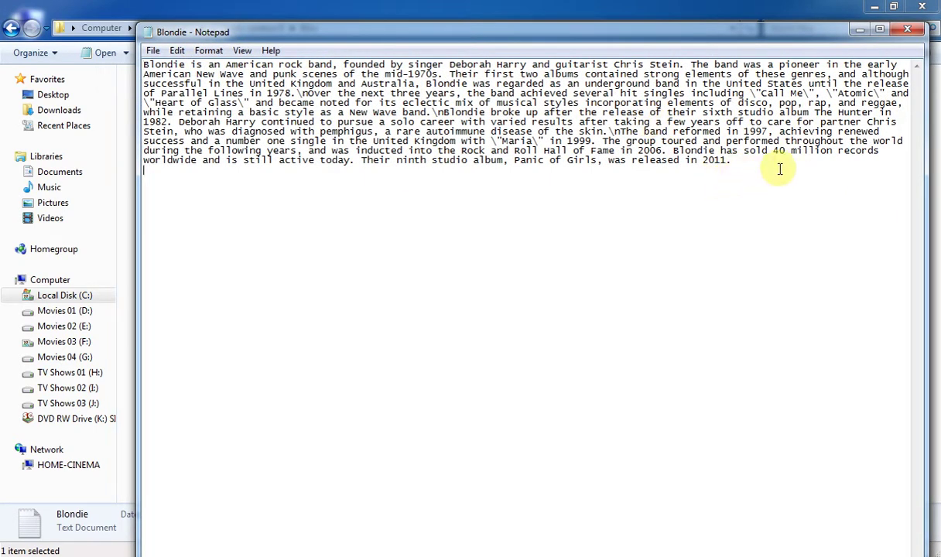
pyautogui.moveTo(755, 180); pyautogui.dragTo(667, 70)
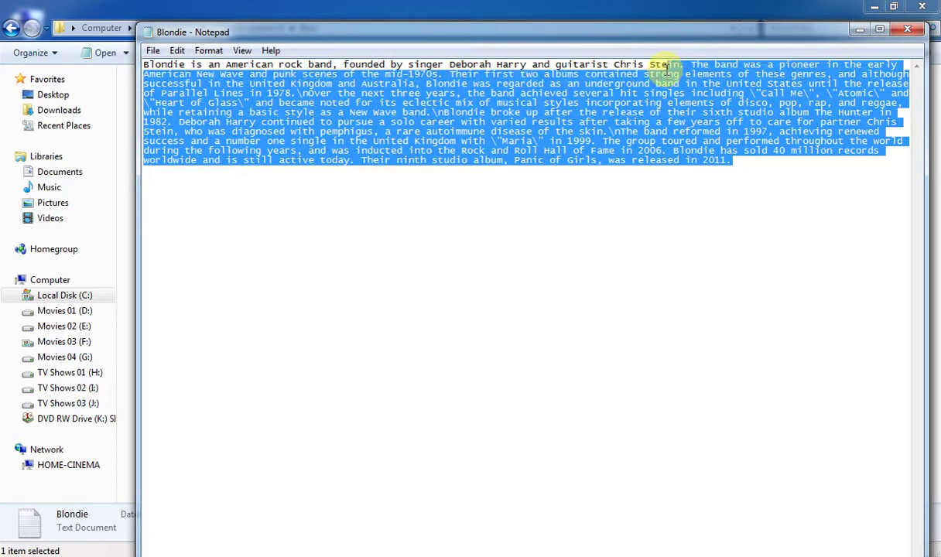
pyautogui.click(152, 51)
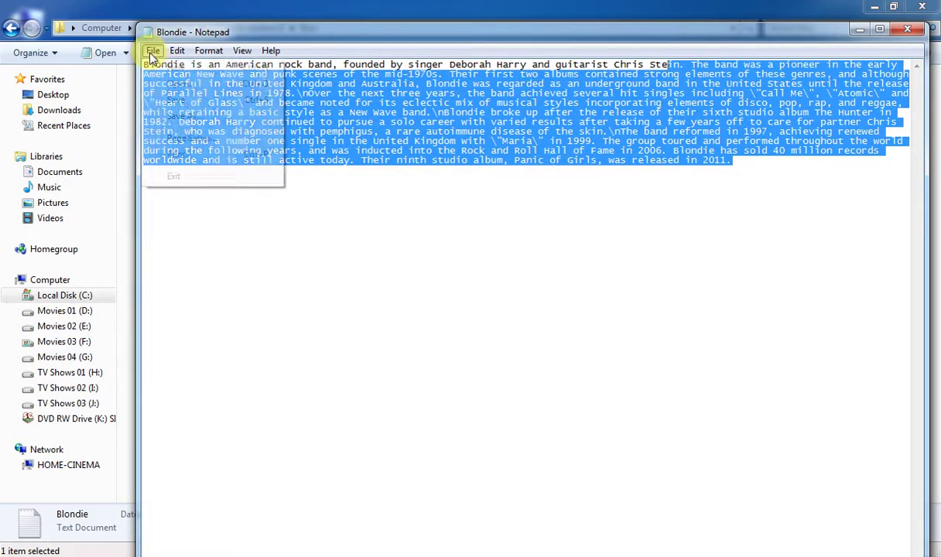
pyautogui.click(215, 173)
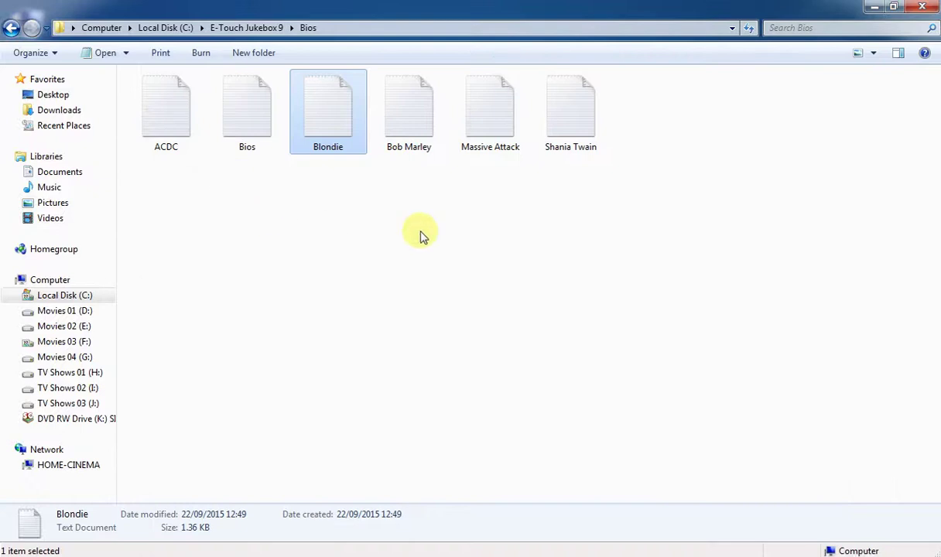
pyautogui.click(444, 235)
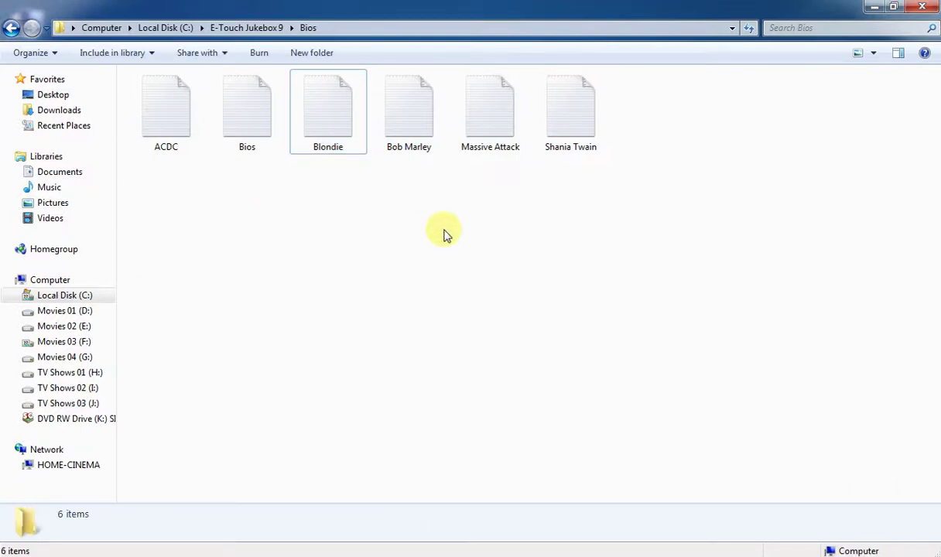
pyautogui.press('BackSpace')
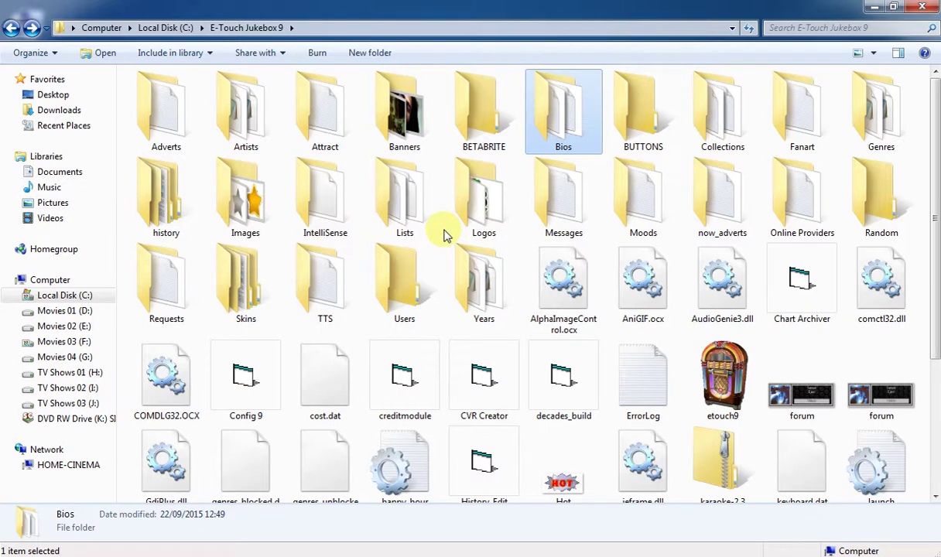
# - View the 100 Greatest Debut Albums list in the Collections folder and return to the E-Touch Jukebox 9 folder
pyautogui.doubleClick(701, 116)
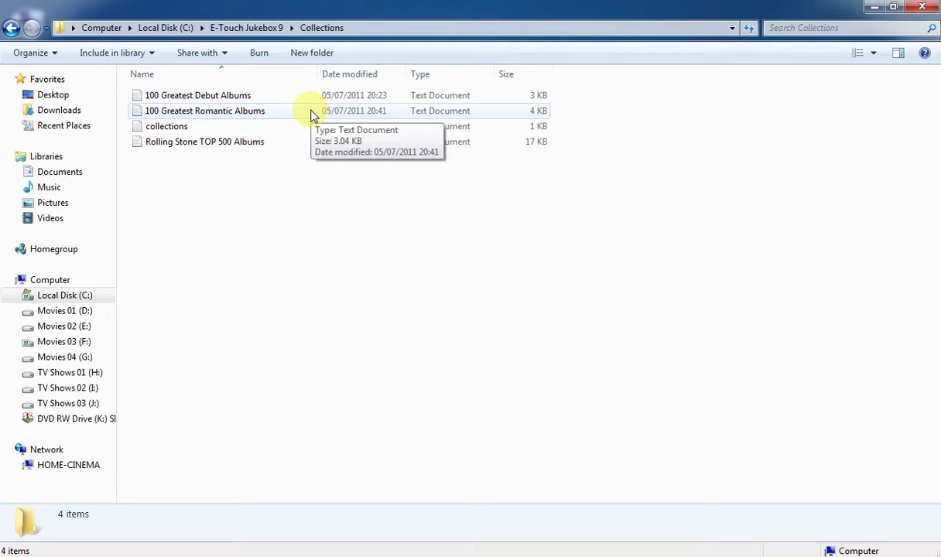
pyautogui.doubleClick(309, 96)
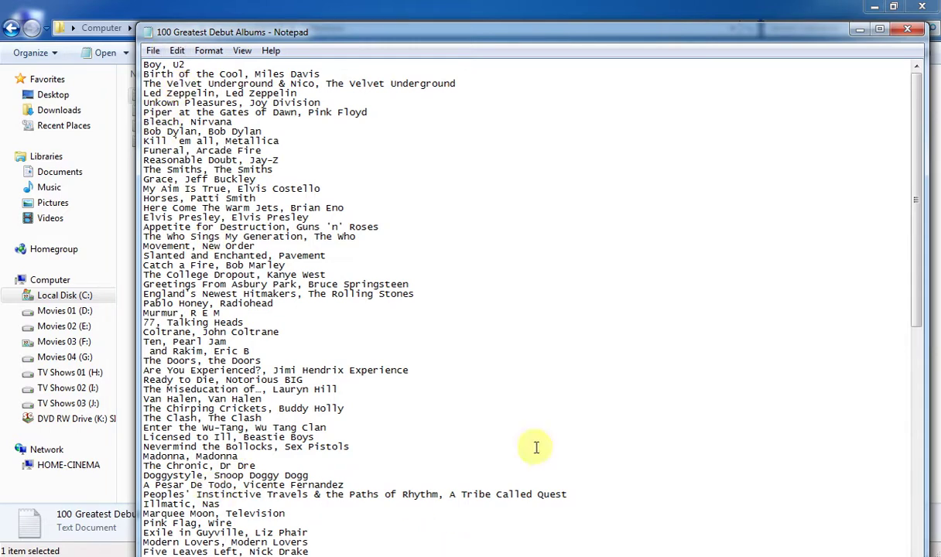
pyautogui.click(914, 32)
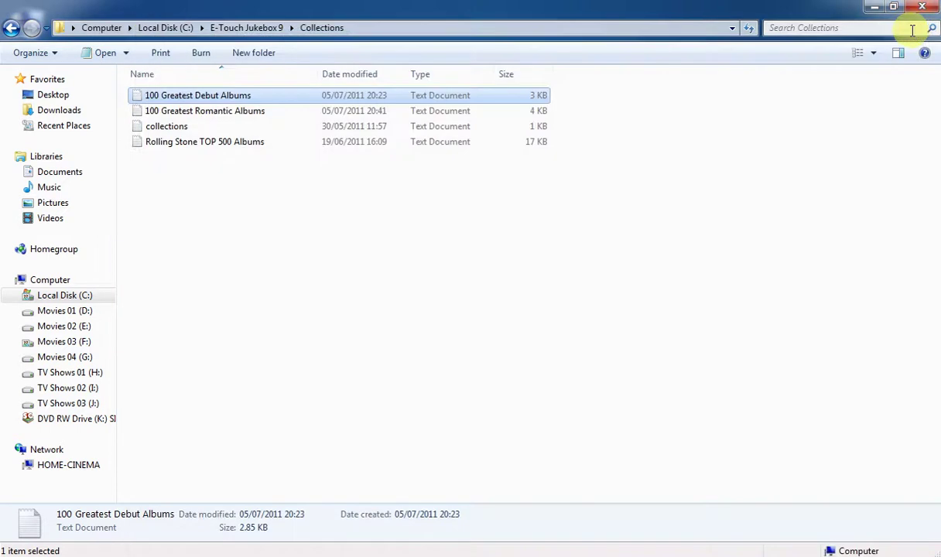
pyautogui.click(585, 236)
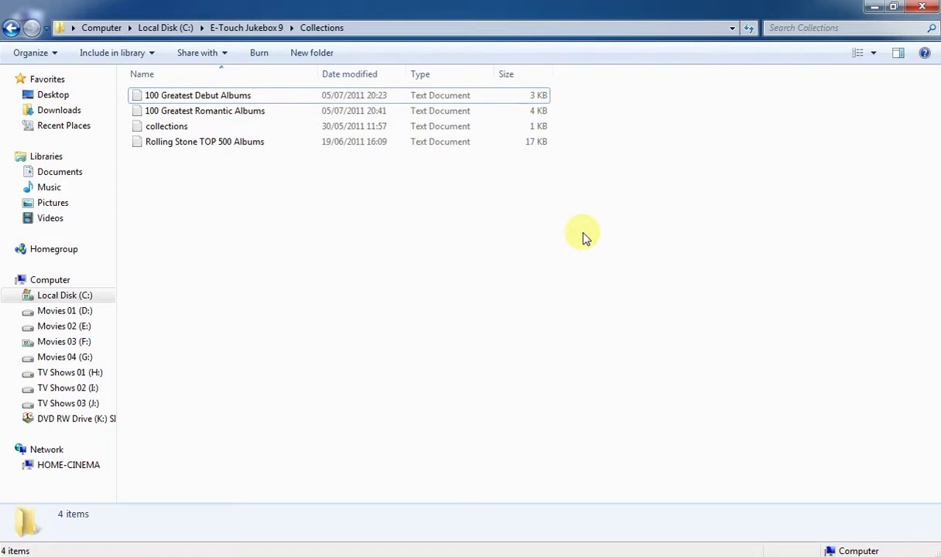
pyautogui.press('BackSpace')
# - Examine the Shania Twain images in the Fanart folder and return to the E-Touch Jukebox 9 folder
pyautogui.press('Right')
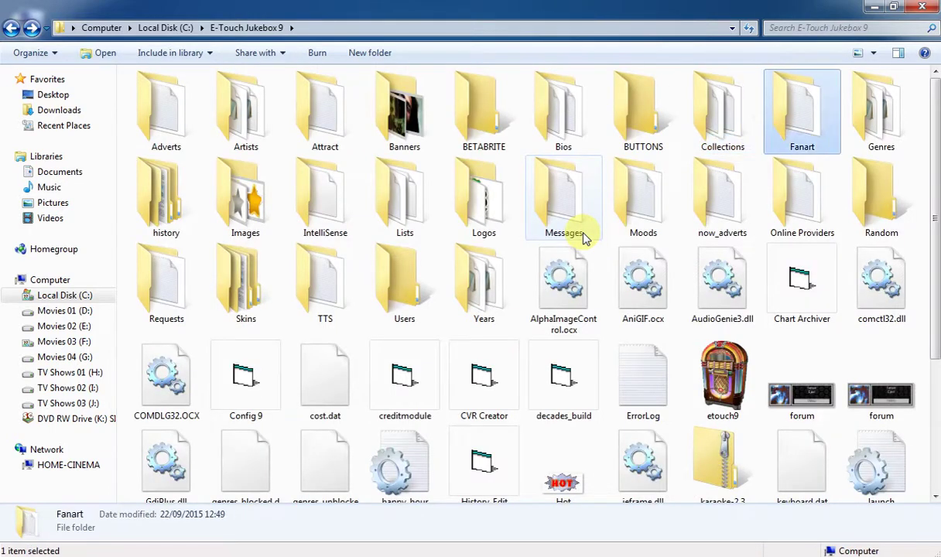
pyautogui.press('Return')
pyautogui.press('Down')
pyautogui.press('Down')
pyautogui.press('Down')
pyautogui.press('Down')
pyautogui.press('Down')
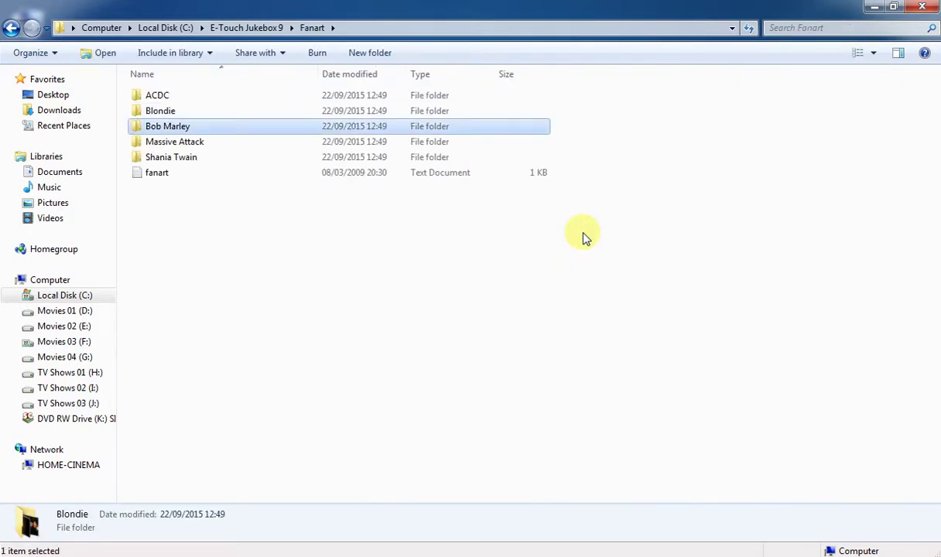
pyautogui.press('Return')
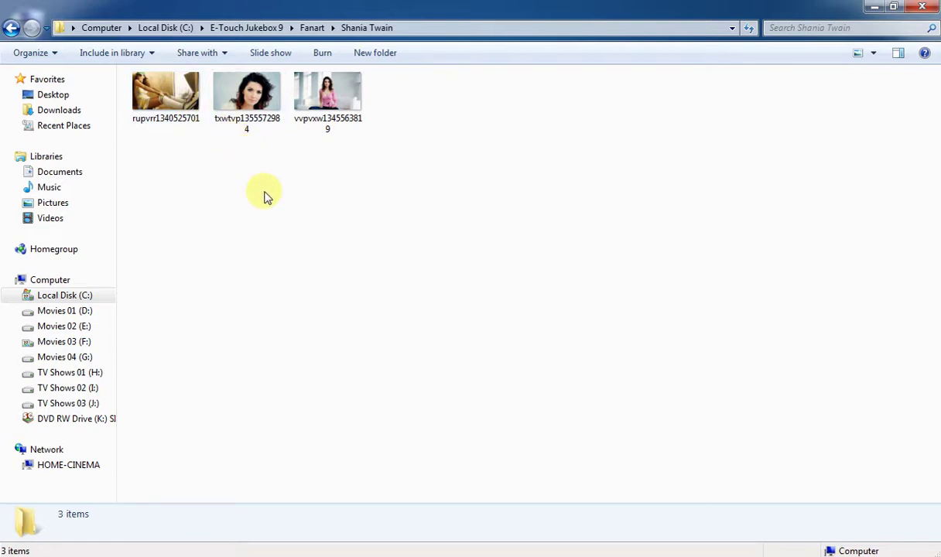
pyautogui.press('BackSpace')
pyautogui.press('BackSpace')
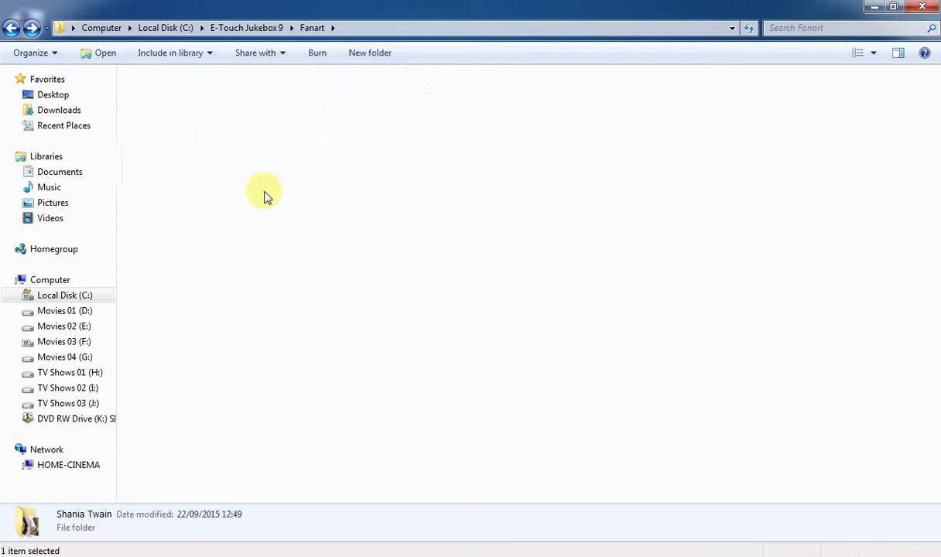
# - Check the CVR files in the Genres folder and view the contents of the Country Music file
pyautogui.press('Right')
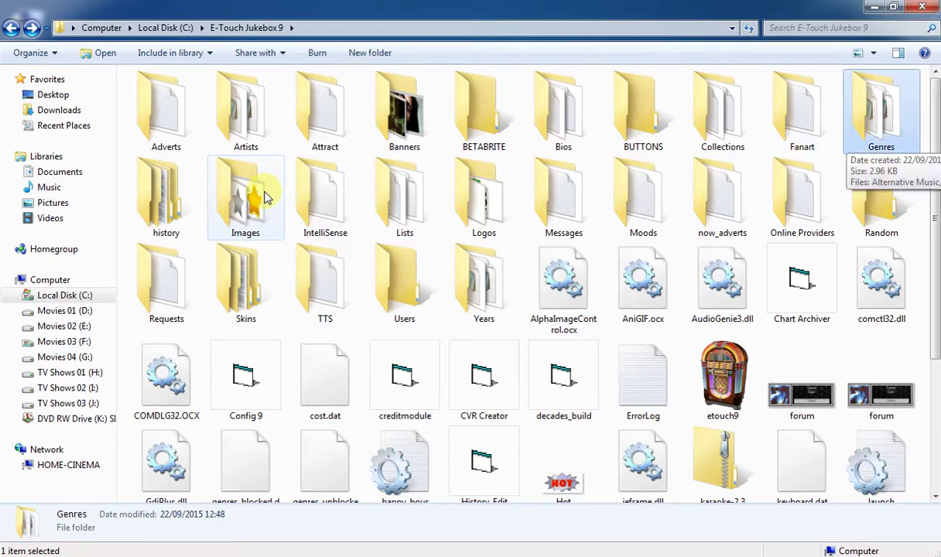
pyautogui.doubleClick(857, 96)
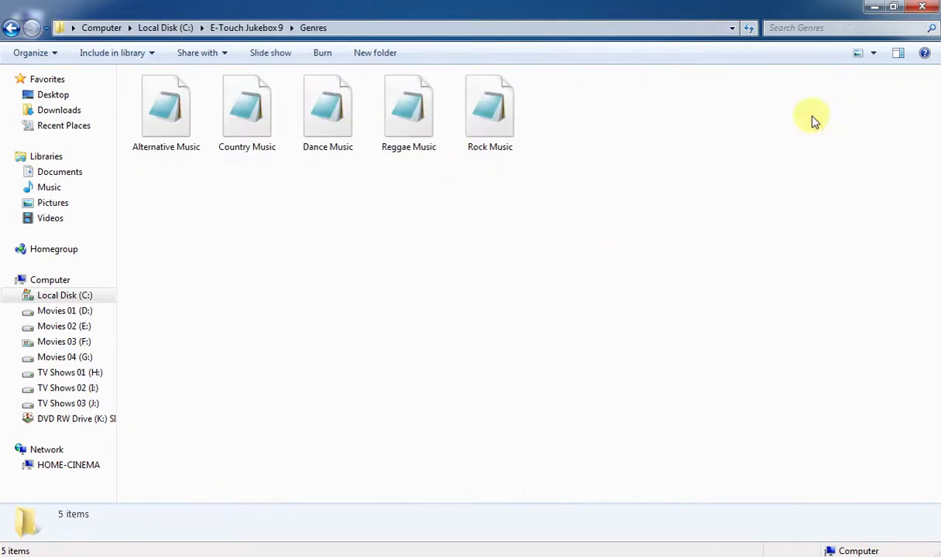
pyautogui.click(190, 148)
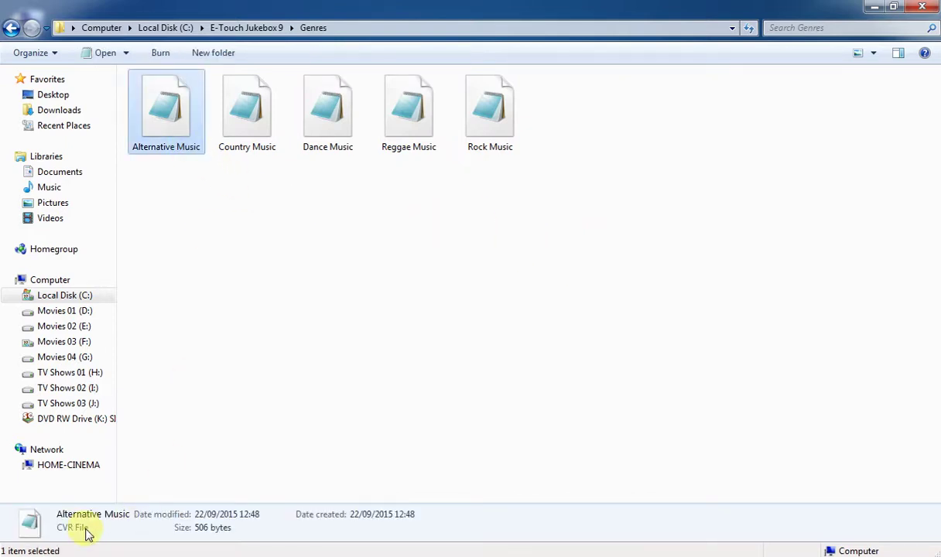
pyautogui.doubleClick(233, 133)
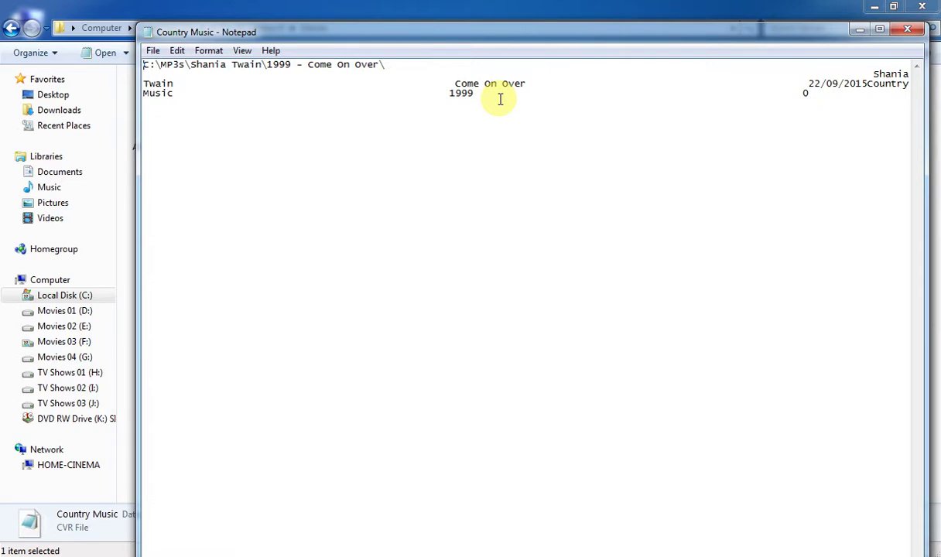
pyautogui.press('alt')
pyautogui.press('Down')
pyautogui.press('Up')
pyautogui.press('Return')
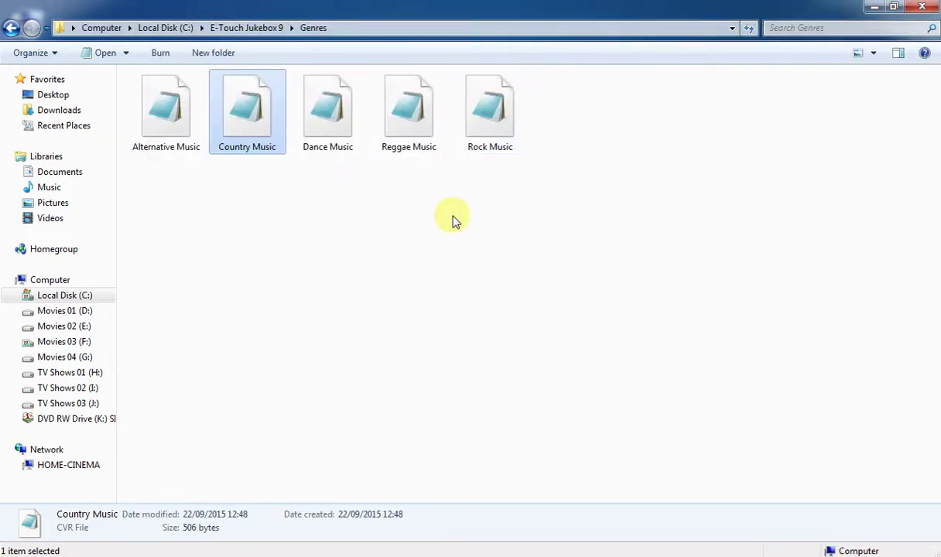
pyautogui.click(429, 205)
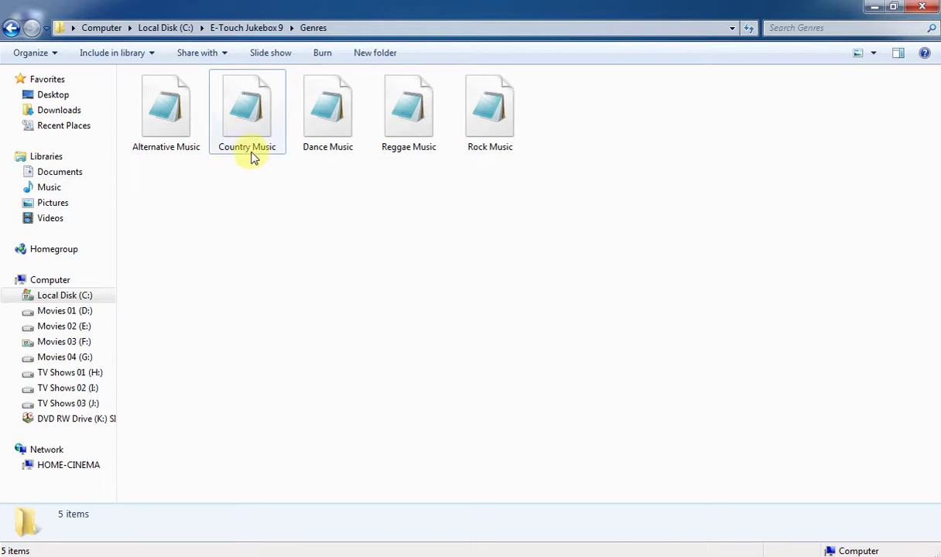
# - Copy the "folder" image from the One Direction folder inside Music Videos on drive C
pyautogui.hotkey('alt', 'Tab')
pyautogui.hotkey('alt', 'Tab')
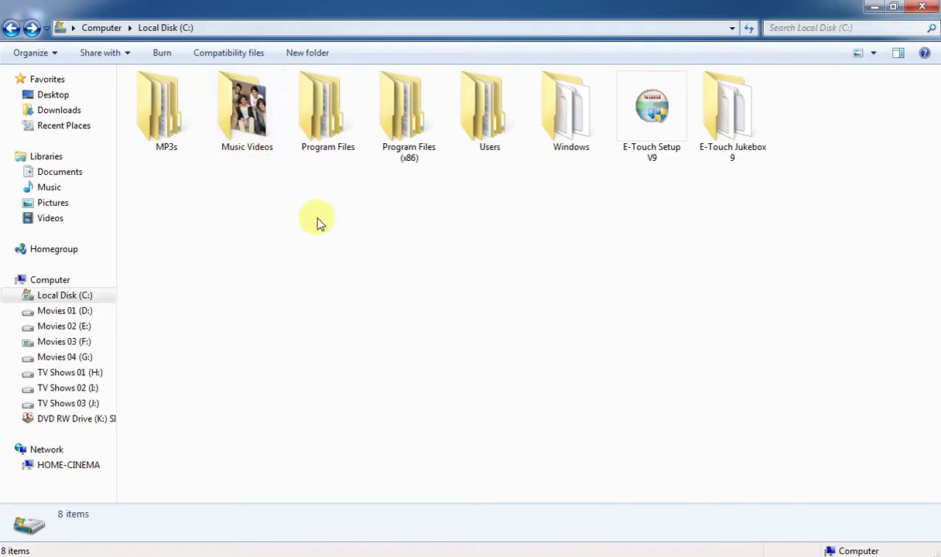
pyautogui.doubleClick(246, 151)
pyautogui.doubleClick(348, 147)
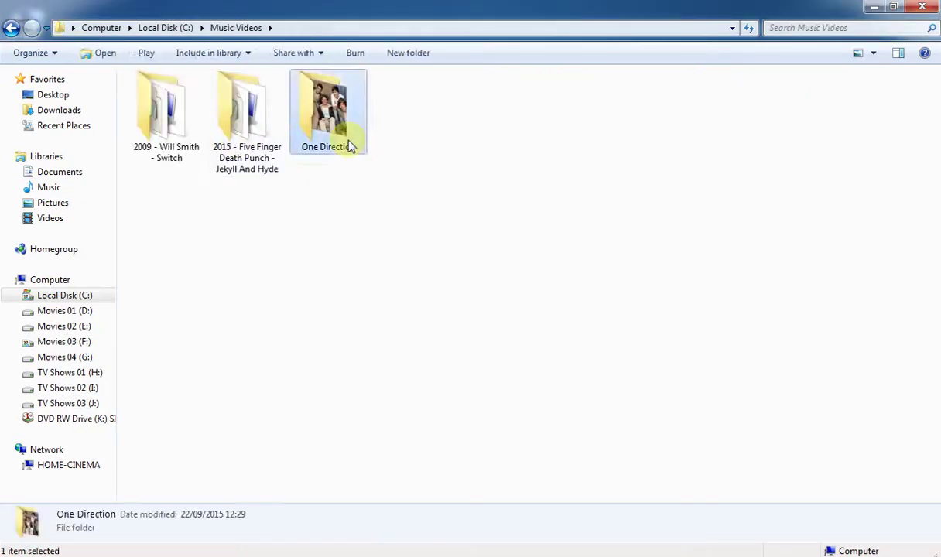
pyautogui.rightClick(209, 119)
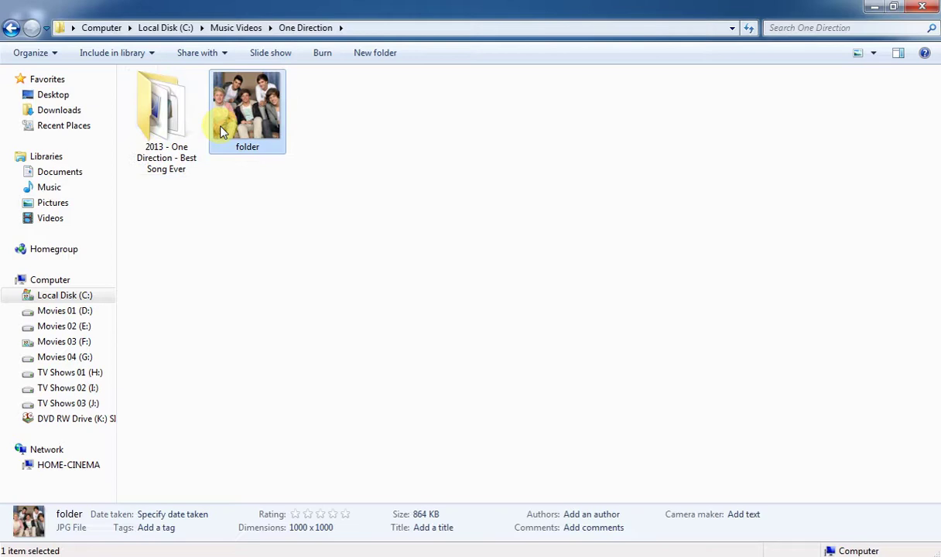
pyautogui.click(333, 365)
# - Paste the copied image into the Genres folder and rename it Country Music
pyautogui.hotkey('alt', 'Tab')
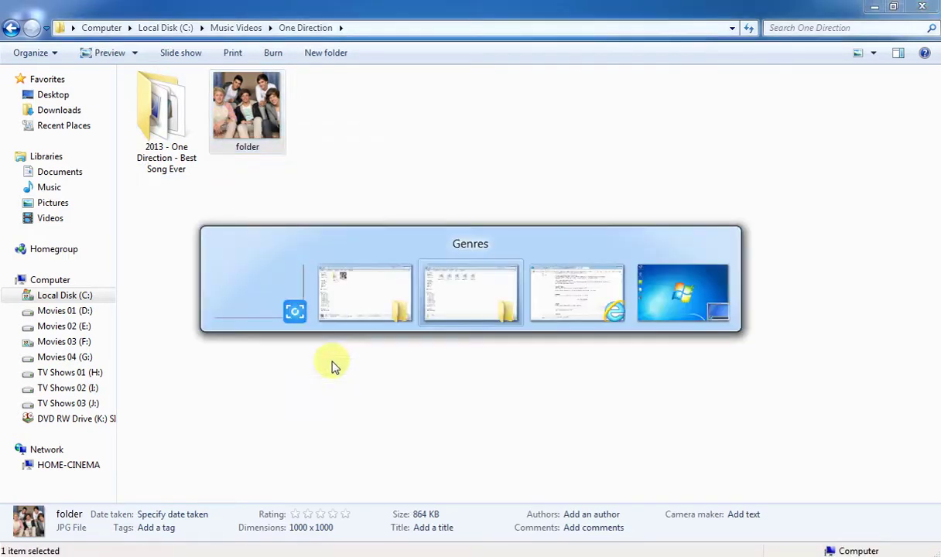
pyautogui.rightClick(384, 334)
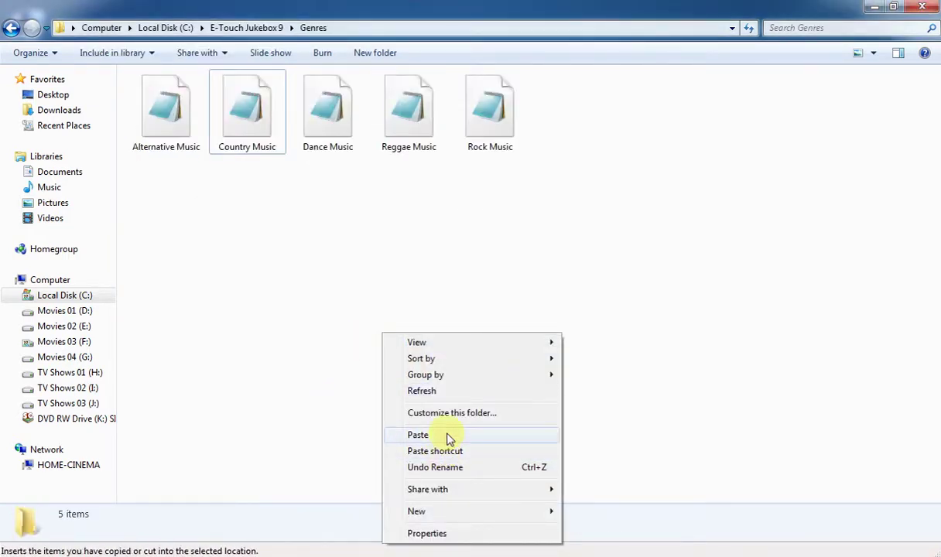
pyautogui.click(420, 437)
pyautogui.press('F2')
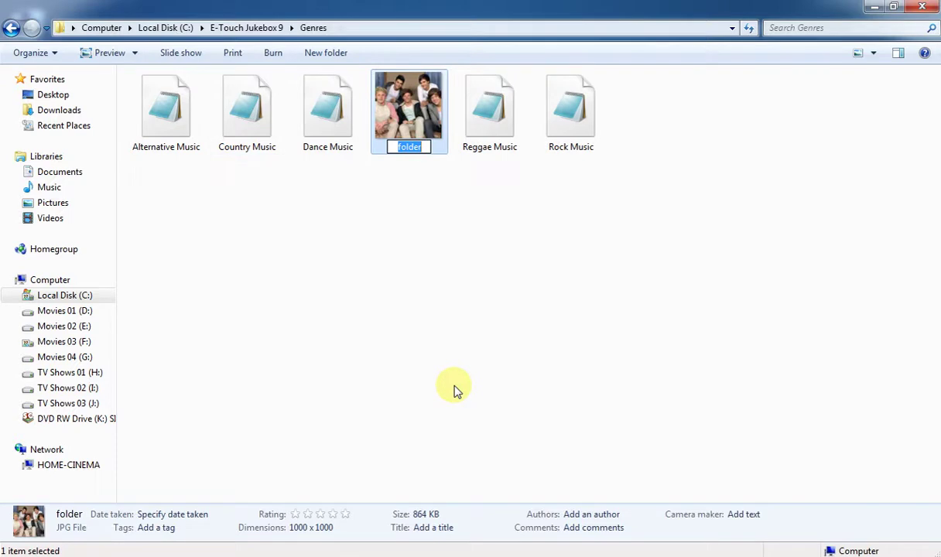
pyautogui.write('Country Musi')
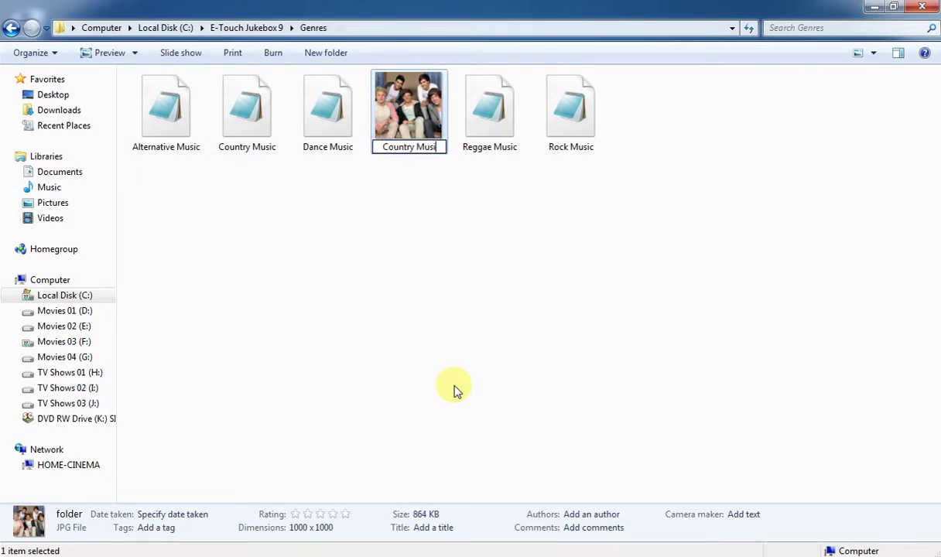
pyautogui.write('c')
pyautogui.press('Return')
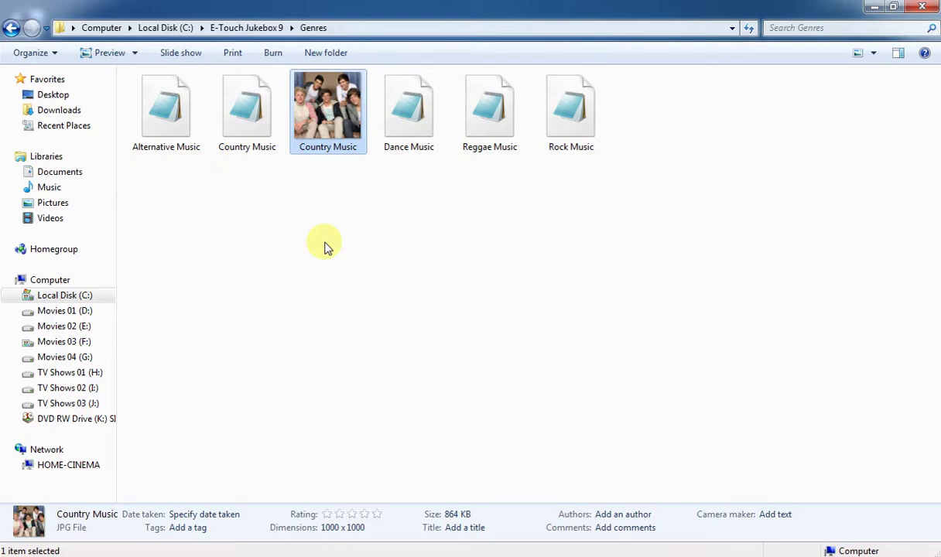
# - Go back to the E-Touch Jukebox 9 folder and open UK Chart inside its history folder
pyautogui.press('BackSpace')
pyautogui.press('Right')
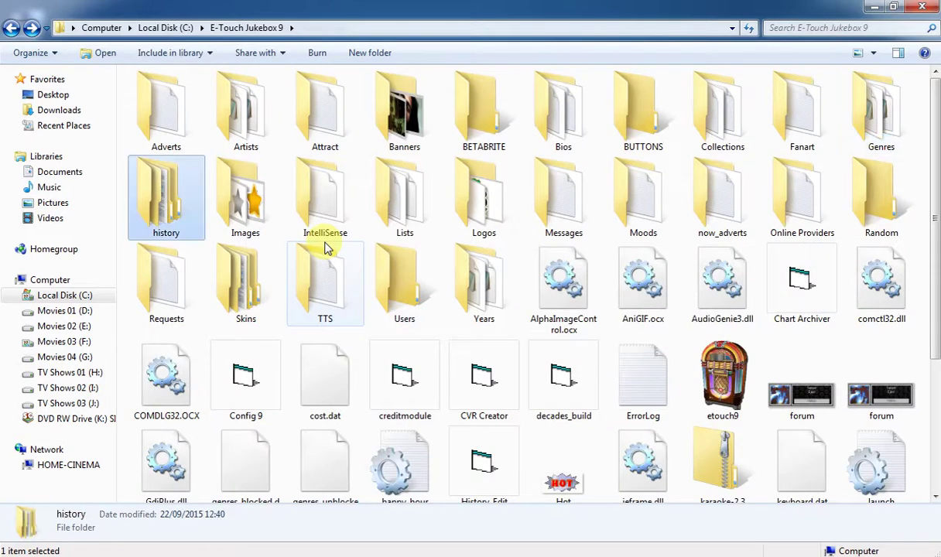
pyautogui.press('Return')
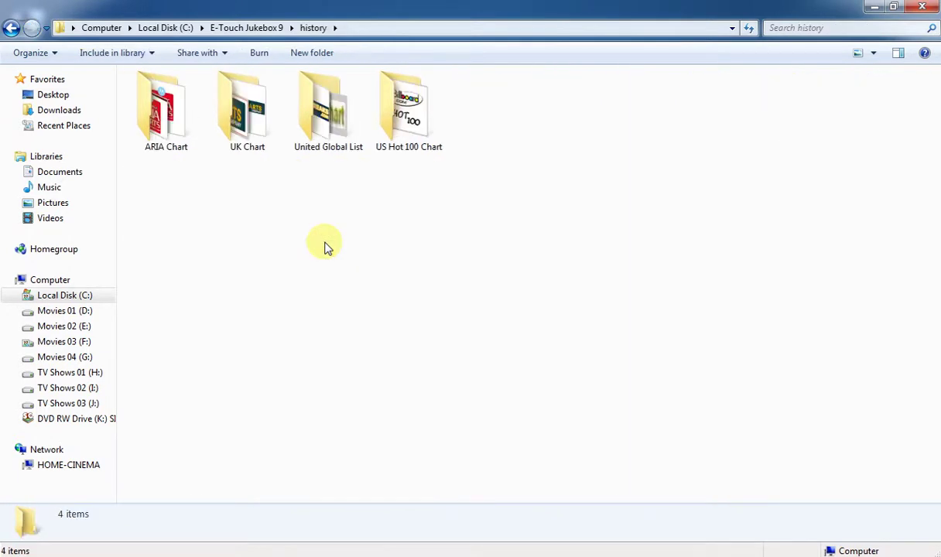
pyautogui.press('Right')
pyautogui.press('Return')
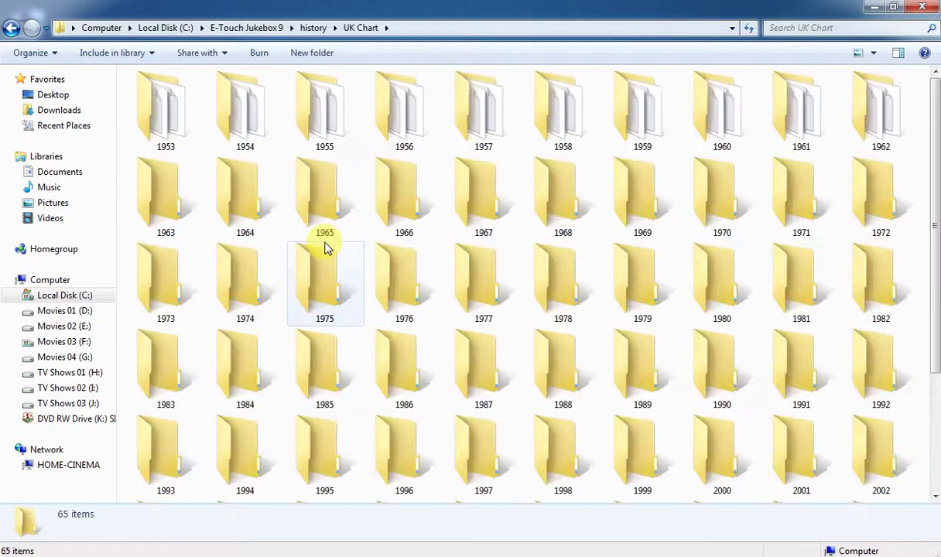
# - Check the monthly text files in the UK Chart 2014 folder and return to the UK Chart folder
pyautogui.press('Right')
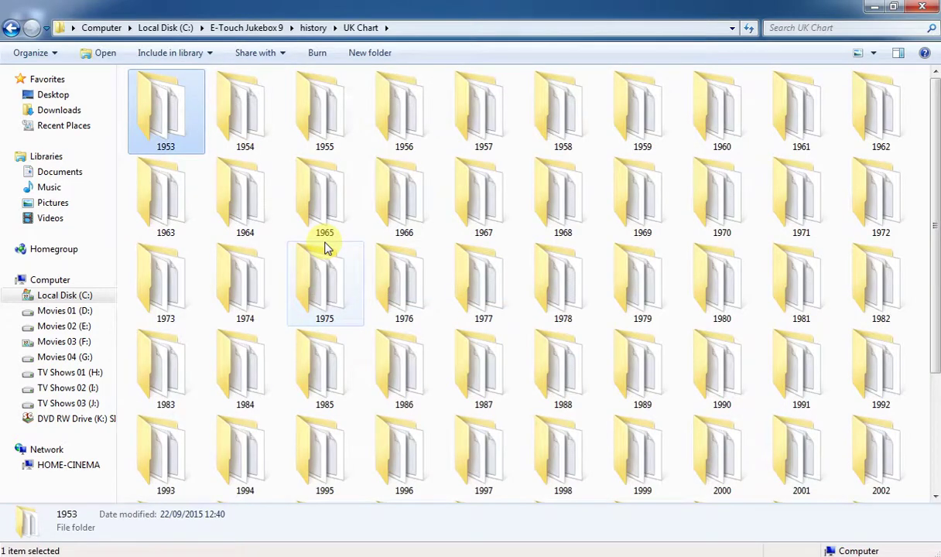
pyautogui.press('End')
pyautogui.press('Up')
pyautogui.press('Left')
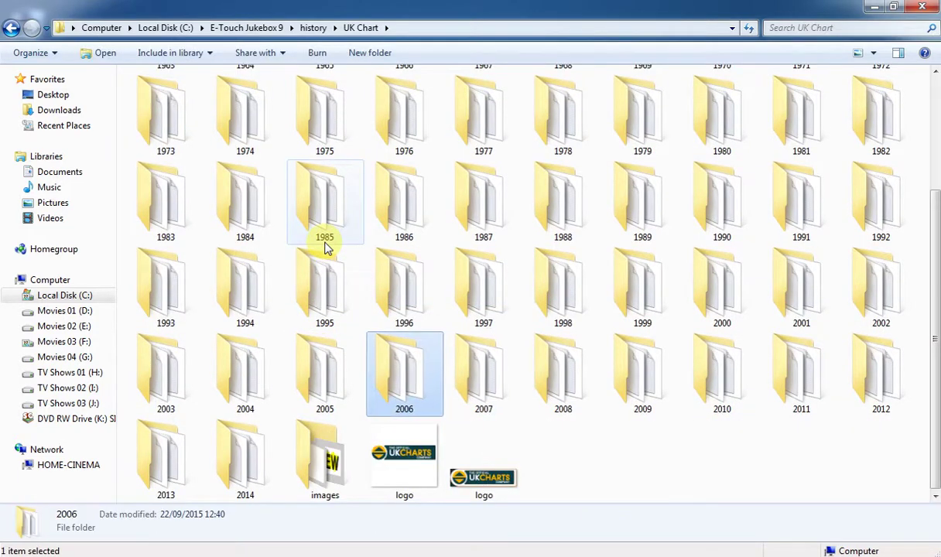
pyautogui.press('Left')
pyautogui.press('Left')
pyautogui.press('Down')
pyautogui.press('Return')
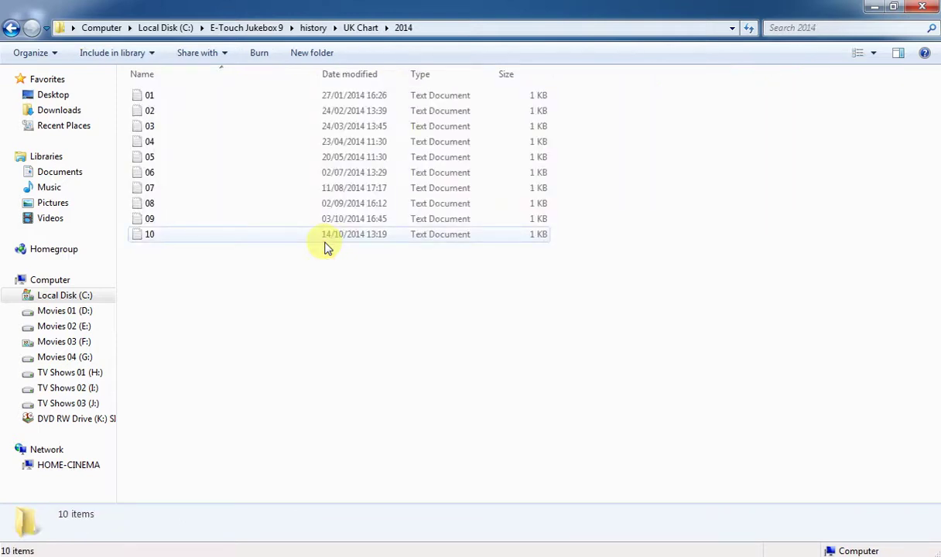
pyautogui.press('Down')
pyautogui.press('BackSpace')
# - Open the UK Chart 1994 folder and look through its monthly text files 01 to 12
pyautogui.press('Up')
pyautogui.press('Up')
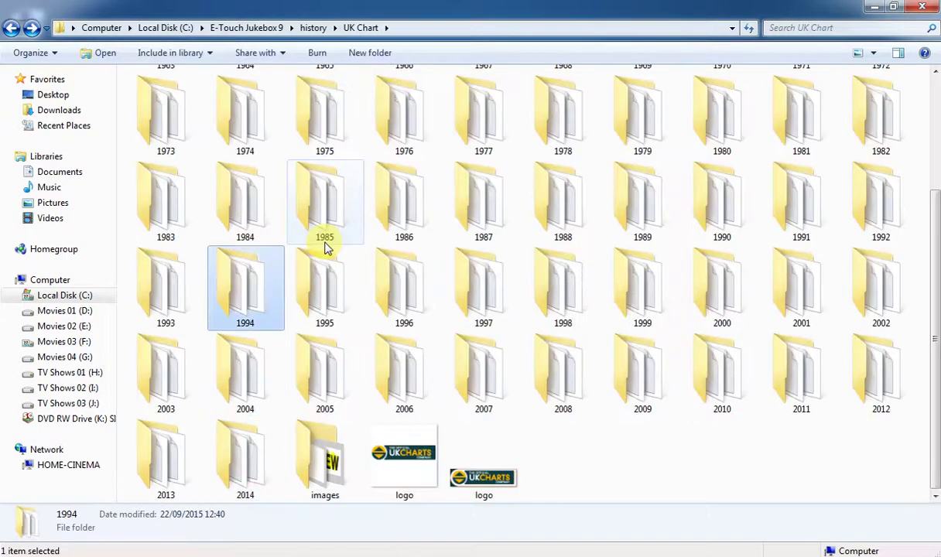
pyautogui.press('Return')
pyautogui.press('Down')
pyautogui.press('Up')
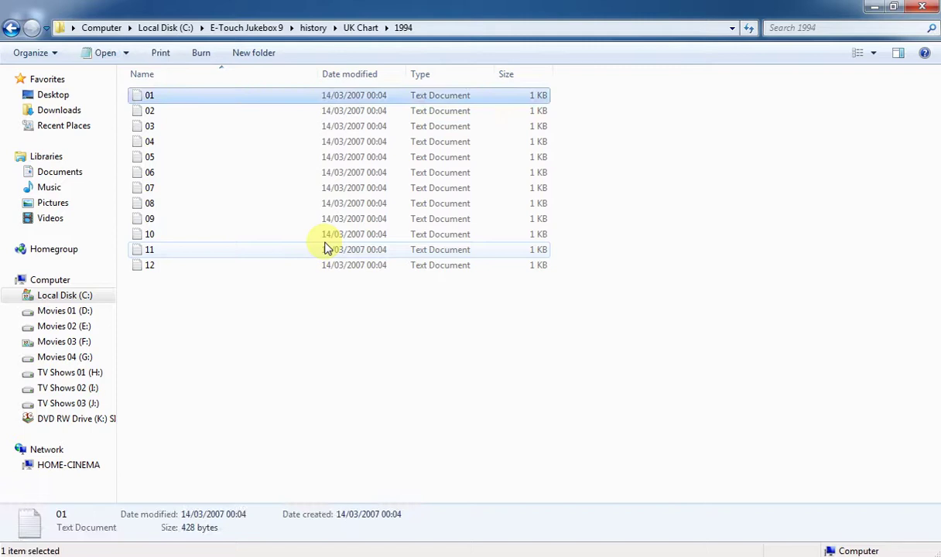
pyautogui.press('Down')
pyautogui.press('Down')
pyautogui.press('Down')
pyautogui.press('Down')
pyautogui.press('Down')
pyautogui.press('Down')
pyautogui.press('Down')
pyautogui.press('Down')
pyautogui.press('Down')
pyautogui.press('Down')
pyautogui.press('Down')
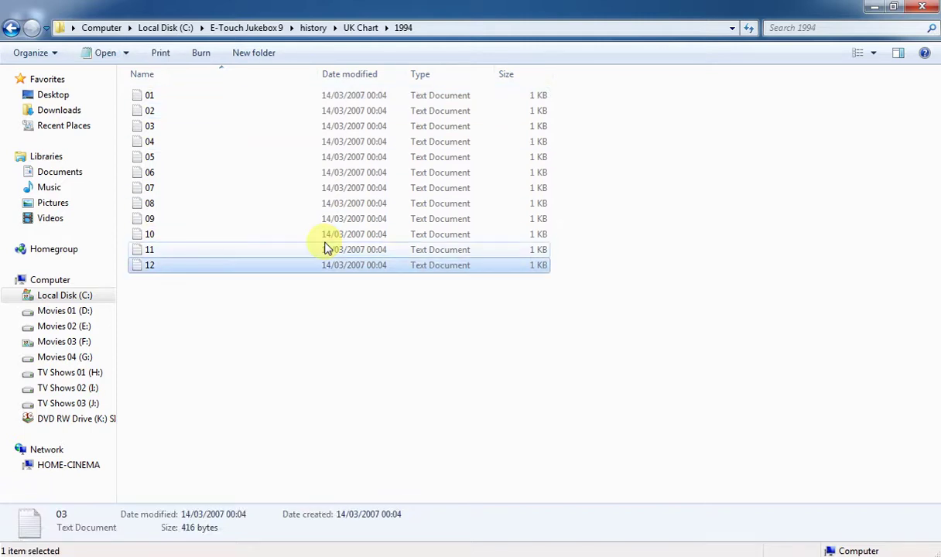
pyautogui.press('Up')
pyautogui.press('Up')
pyautogui.press('Up')
pyautogui.press('Up')
pyautogui.press('Up')
pyautogui.press('Up')
pyautogui.press('Up')
pyautogui.press('Up')
pyautogui.press('Up')
pyautogui.press('Up')
pyautogui.press('Up')
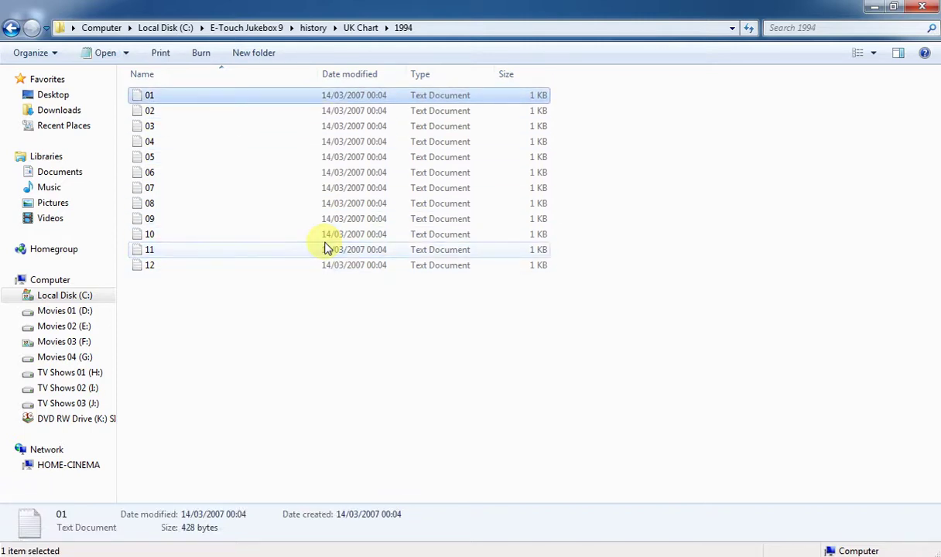
pyautogui.press('Down')
pyautogui.press('Up')
# - Read the 01 chart text file with its movement GIF names, close it and return to the E-Touch Jukebox 9 folder
pyautogui.press('Return')
pyautogui.press('Down')
pyautogui.press('Down')
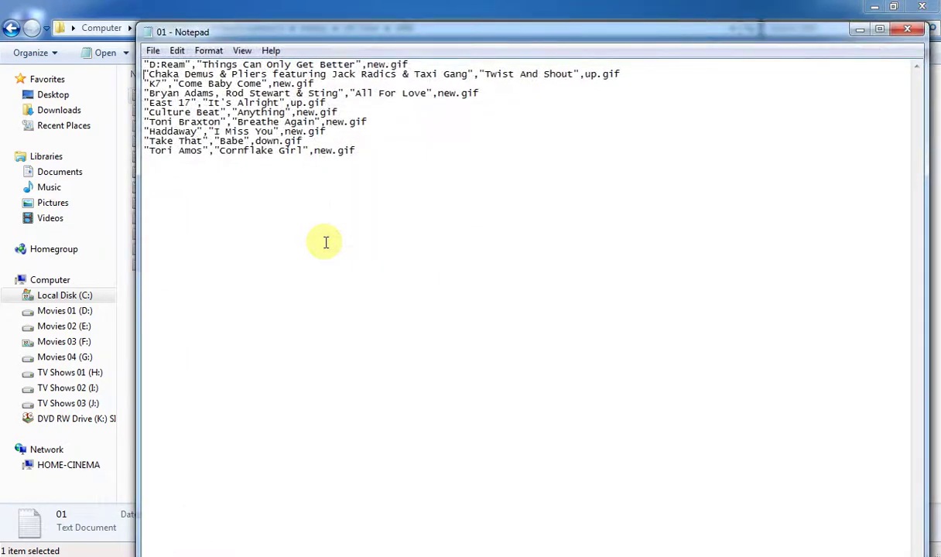
pyautogui.press('Down')
pyautogui.press('Down')
pyautogui.press('Down')
pyautogui.press('Down')
pyautogui.press('Down')
pyautogui.press('Down')
pyautogui.press('Down')
pyautogui.press('alt')
pyautogui.press('alt')
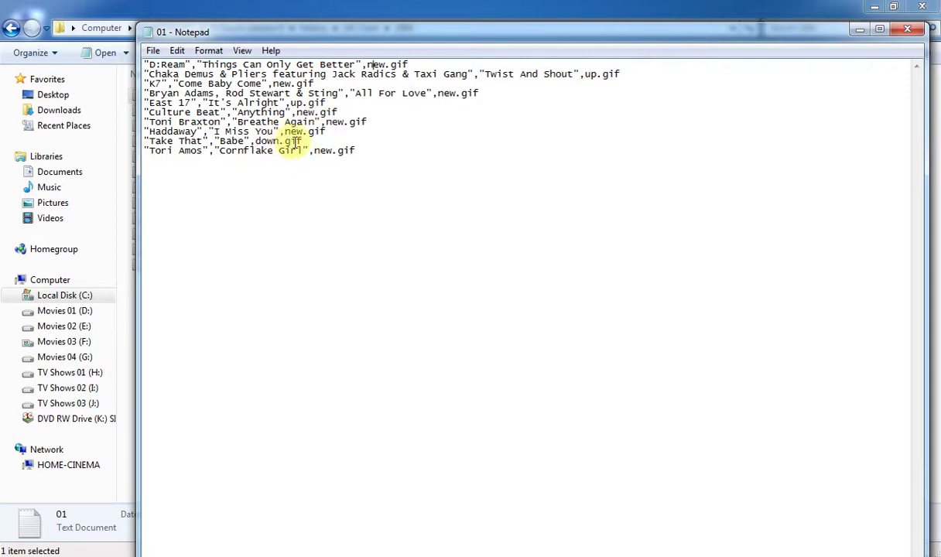
pyautogui.click(368, 66)
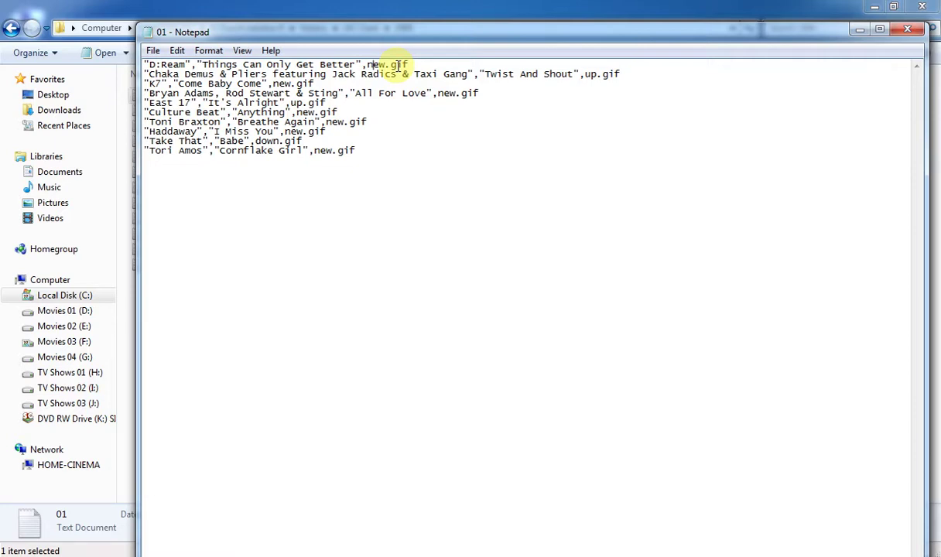
pyautogui.hotkey('alt', 'f')
pyautogui.press('x')
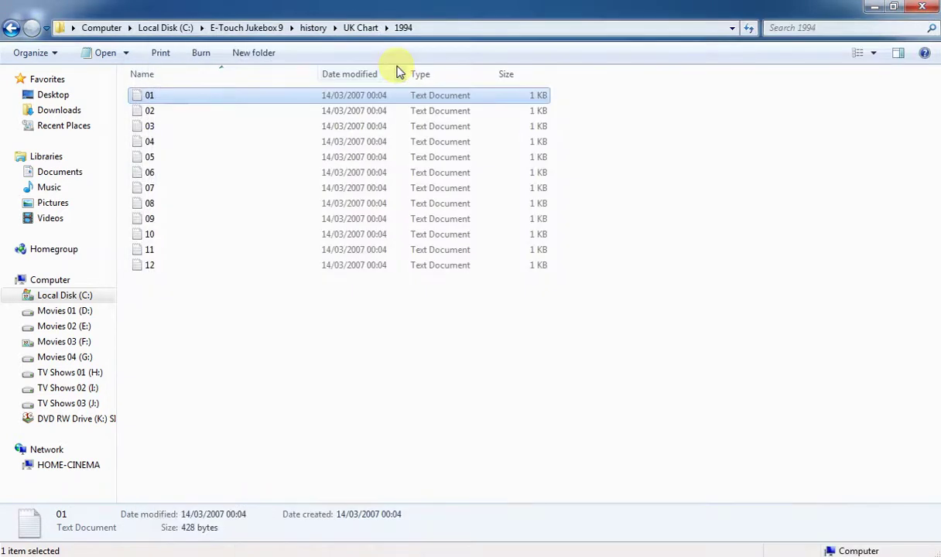
pyautogui.press('BackSpace')
pyautogui.press('BackSpace')
pyautogui.press('BackSpace')
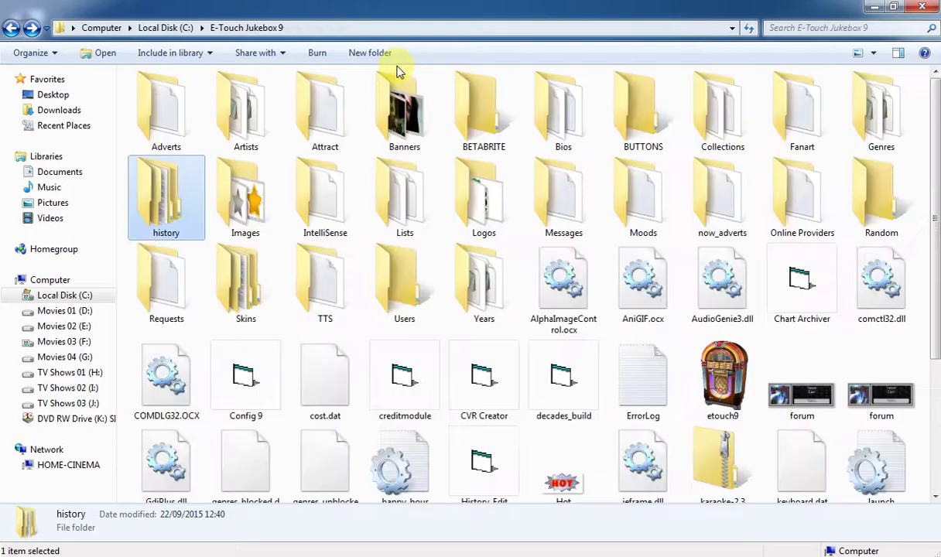
# - Examine the star and thumb rating pictures in the Images folder and return to the E-Touch Jukebox 9 folder
pyautogui.press('Right')
pyautogui.press('Return')
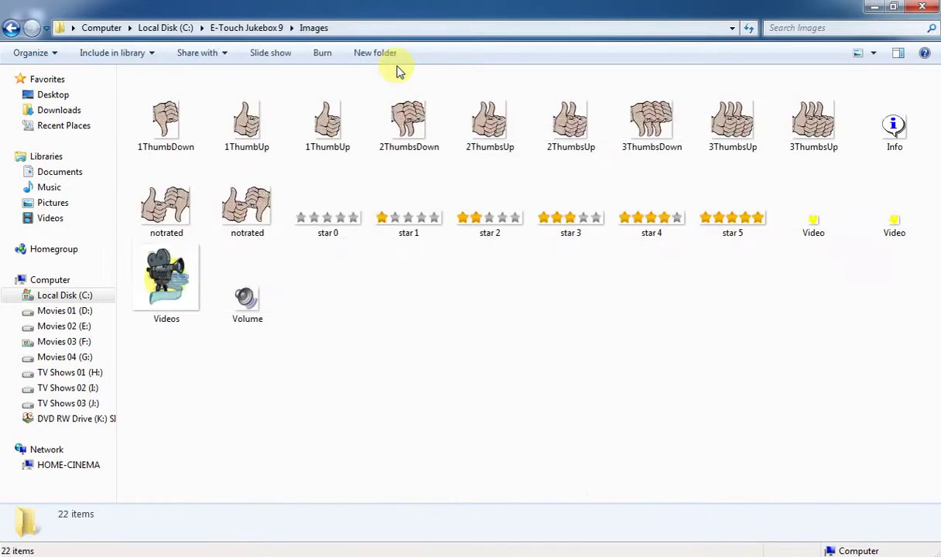
pyautogui.press('Down')
pyautogui.press('Right')
pyautogui.press('Right')
pyautogui.press('Right')
pyautogui.press('Right')
pyautogui.press('Right')
pyautogui.press('Right')
pyautogui.press('Right')
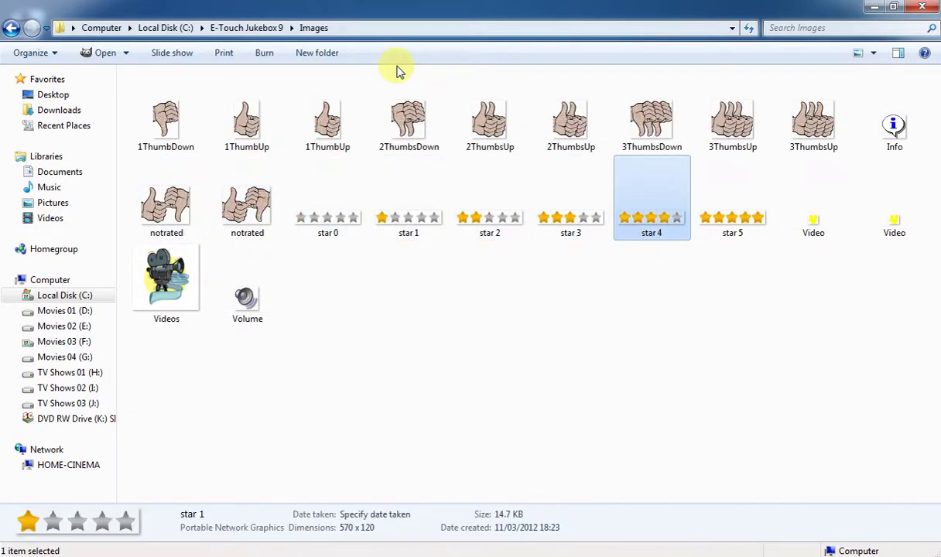
pyautogui.press('Up')
pyautogui.press('Left')
pyautogui.press('Left')
pyautogui.press('Left')
pyautogui.press('Left')
pyautogui.press('Left')
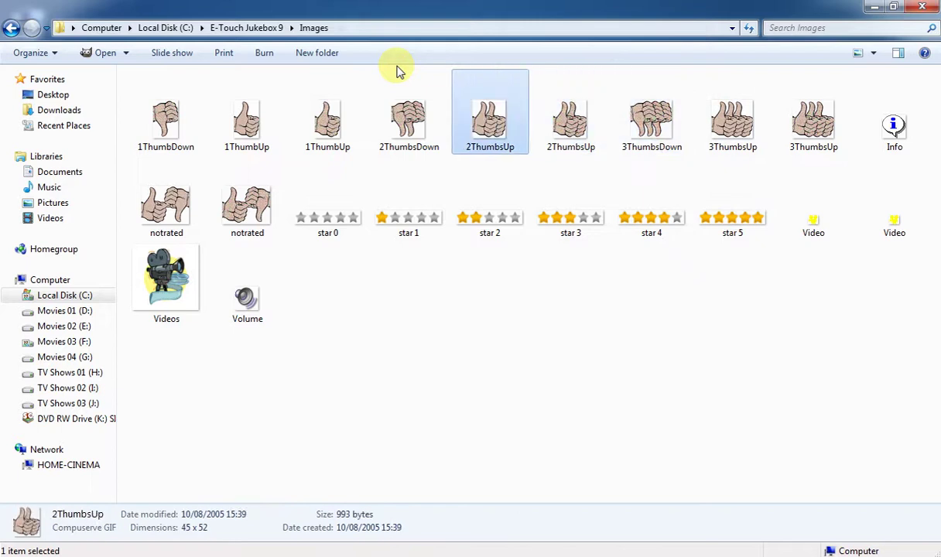
pyautogui.press('Down')
pyautogui.press('Left')
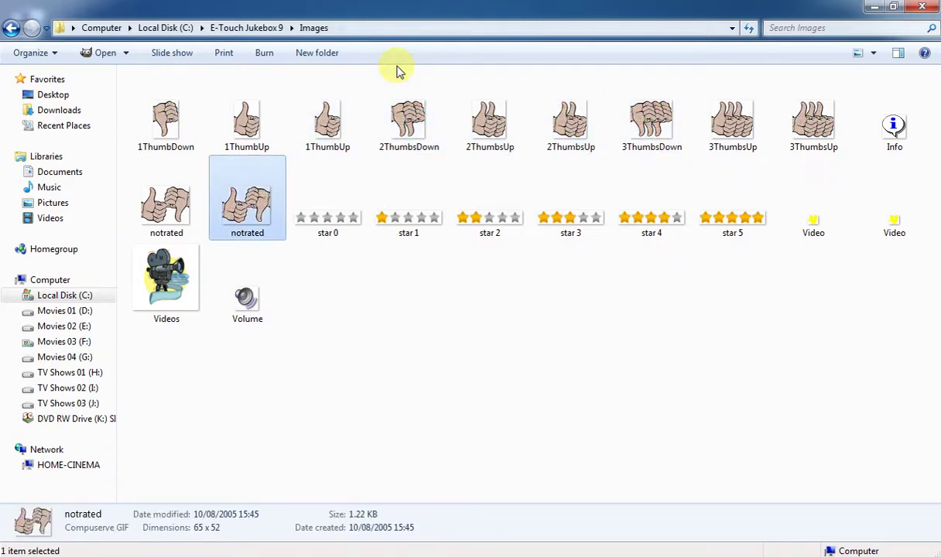
pyautogui.press('BackSpace')
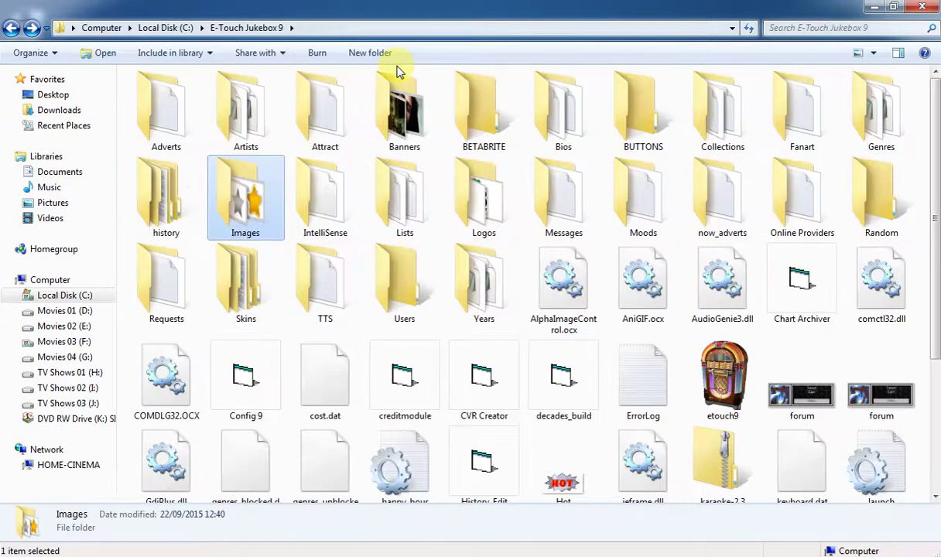
# - Look inside the IntelliSense folder and return to the E-Touch Jukebox 9 folder
pyautogui.press('Right')
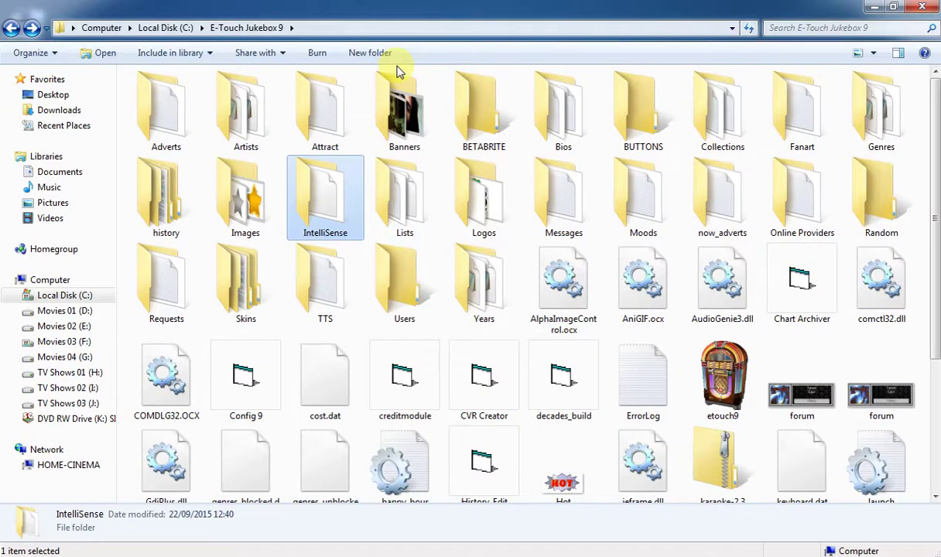
pyautogui.press('Return')
pyautogui.press('BackSpace')
# - View the Top500 text file in the Lists folder, close it and select the Logos folder in E-Touch Jukebox 9
pyautogui.press('Right')
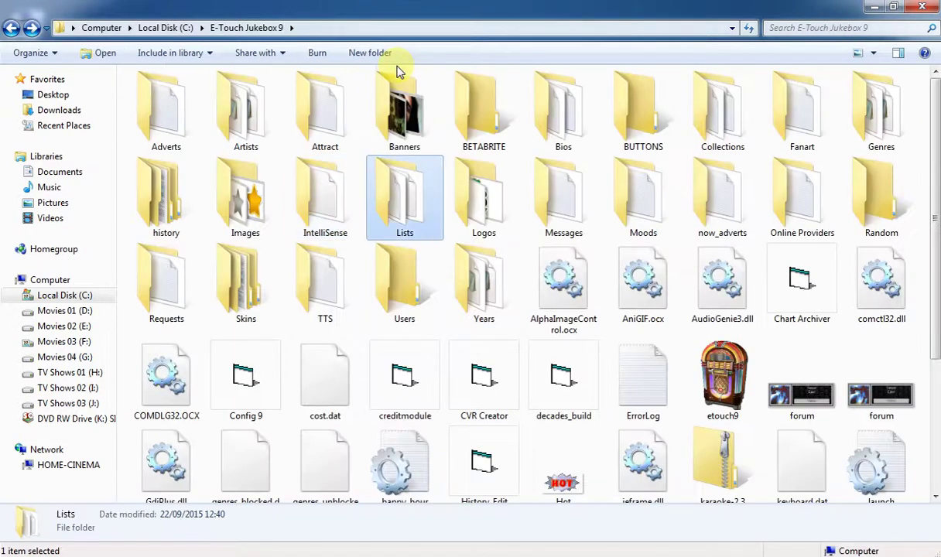
pyautogui.press('Return')
pyautogui.press('Down')
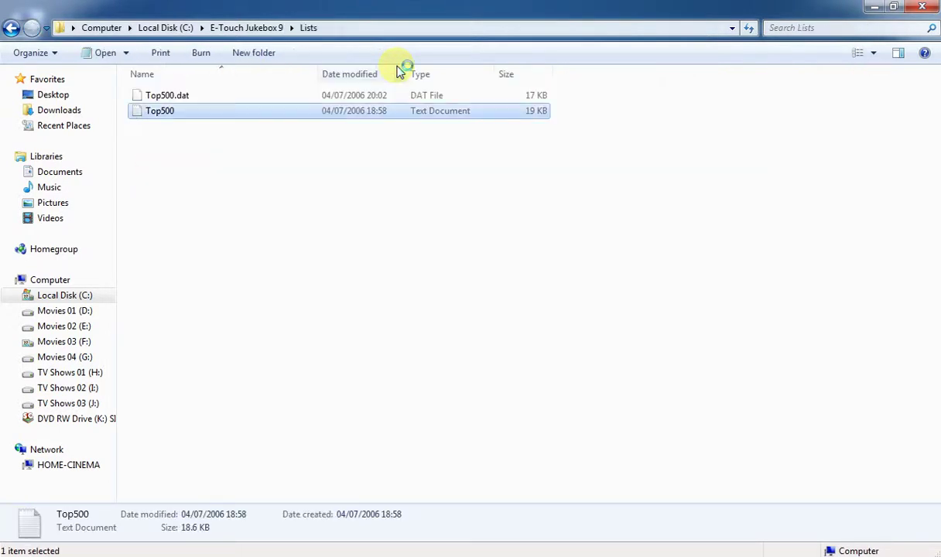
pyautogui.press('Return')
pyautogui.press('pagedown')
pyautogui.press('pagedown')
pyautogui.press('pagedown')
pyautogui.press('pagedown')
pyautogui.press('pagedown')
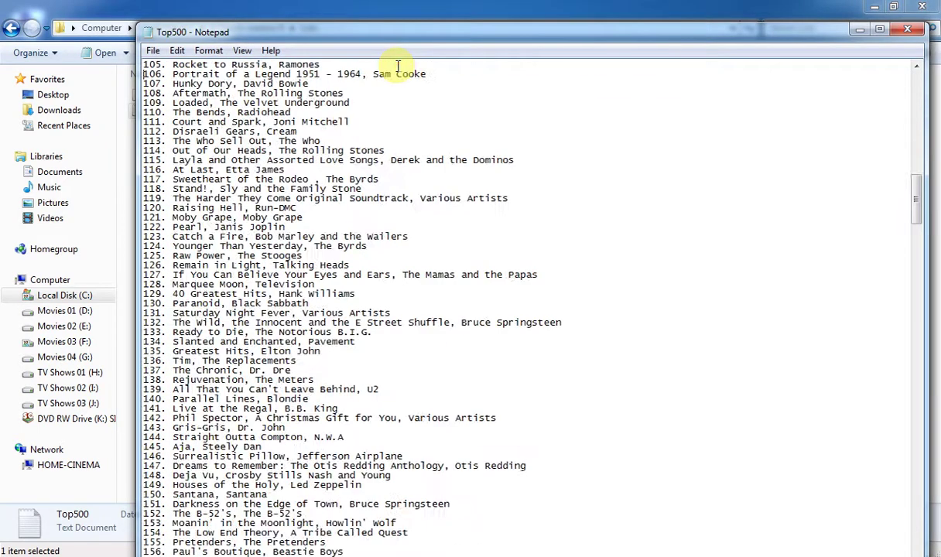
pyautogui.press('pagedown')
pyautogui.press('pagedown')
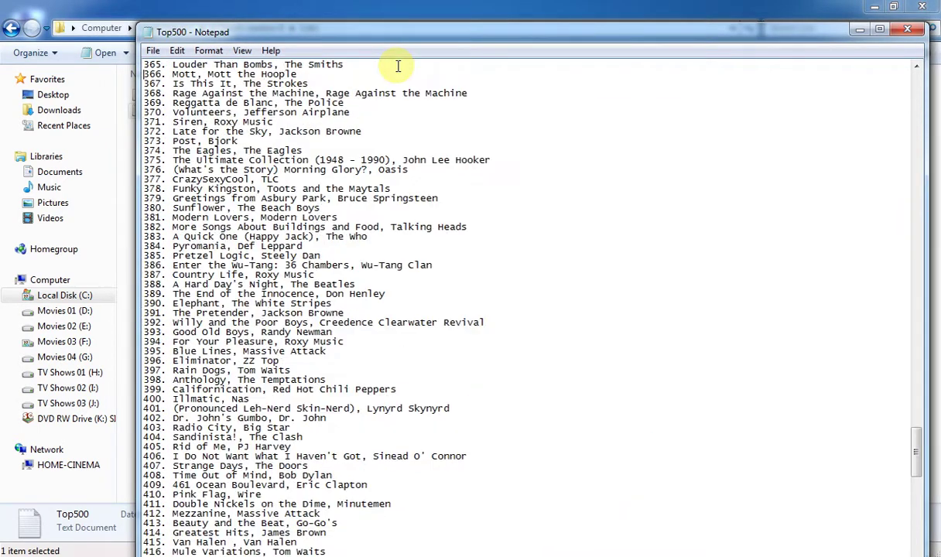
pyautogui.press('alt')
pyautogui.press('f')
pyautogui.press('Up')
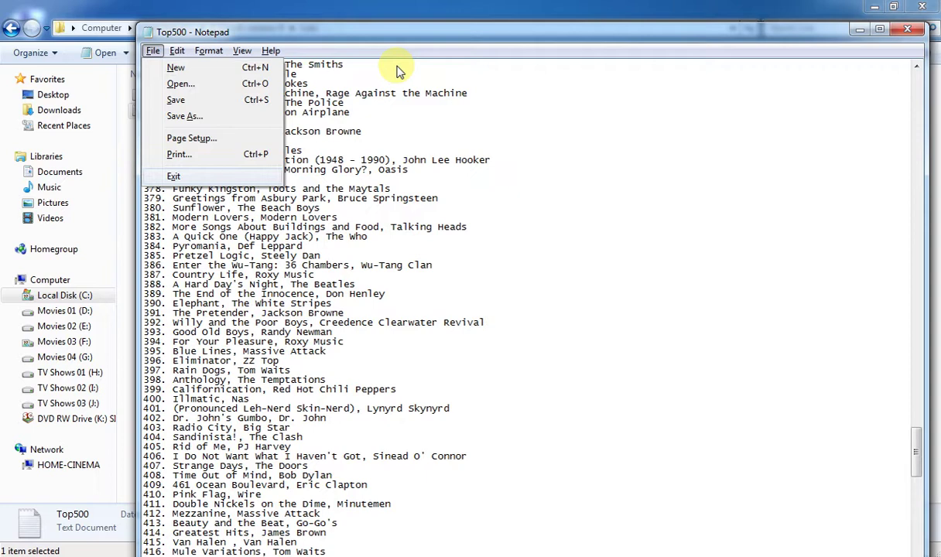
pyautogui.press('Return')
pyautogui.press('l')
pyautogui.press('o')
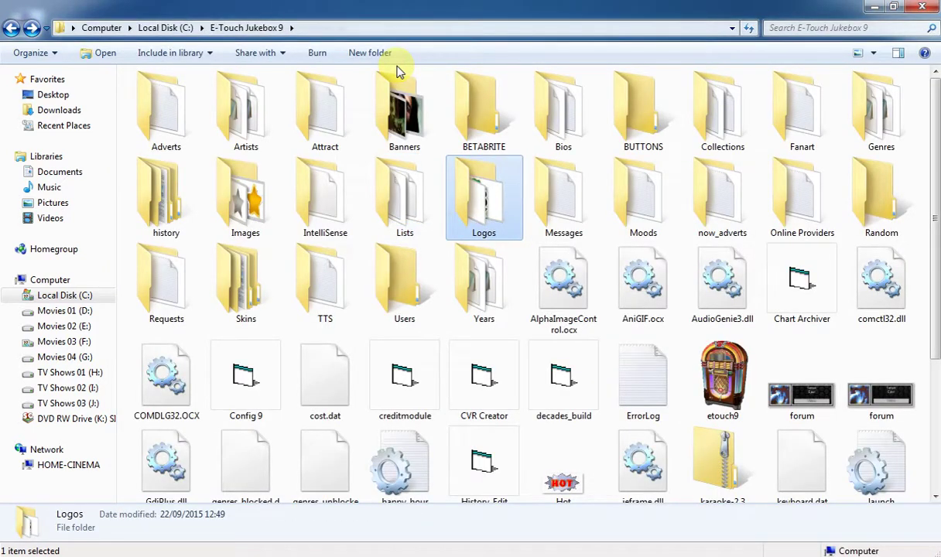
# - Look through the artist logo pictures in the Logos folder and return to the E-Touch Jukebox 9 folder
pyautogui.press('Return')
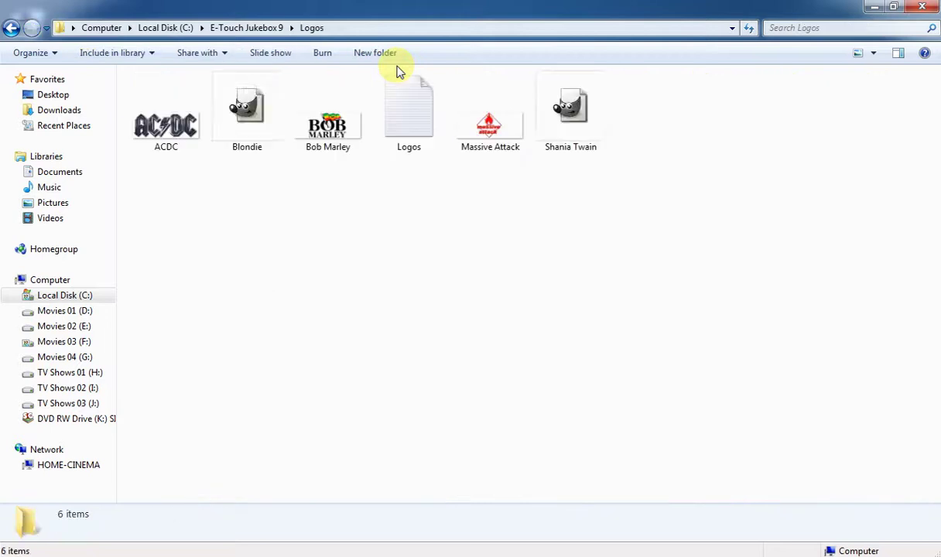
pyautogui.press('Right')
pyautogui.press('Right')
pyautogui.press('Left')
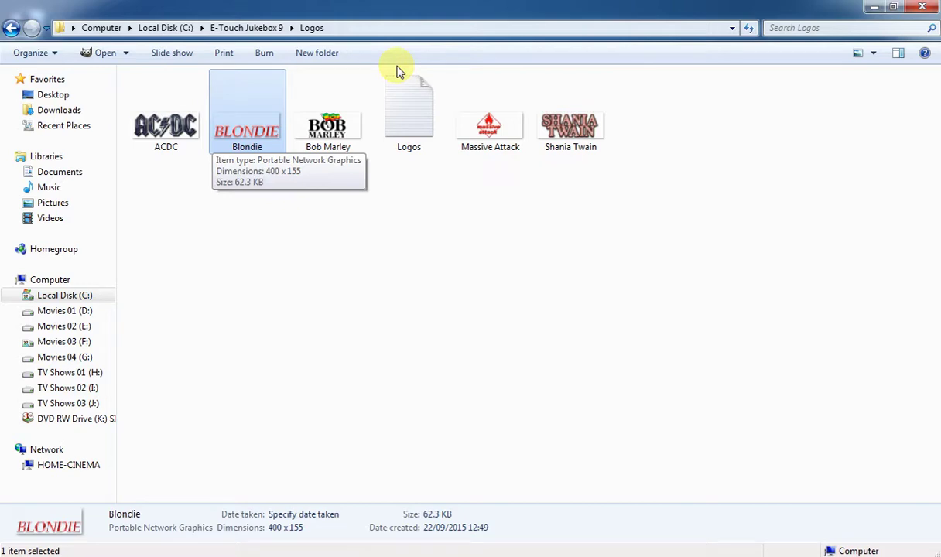
pyautogui.press('Right')
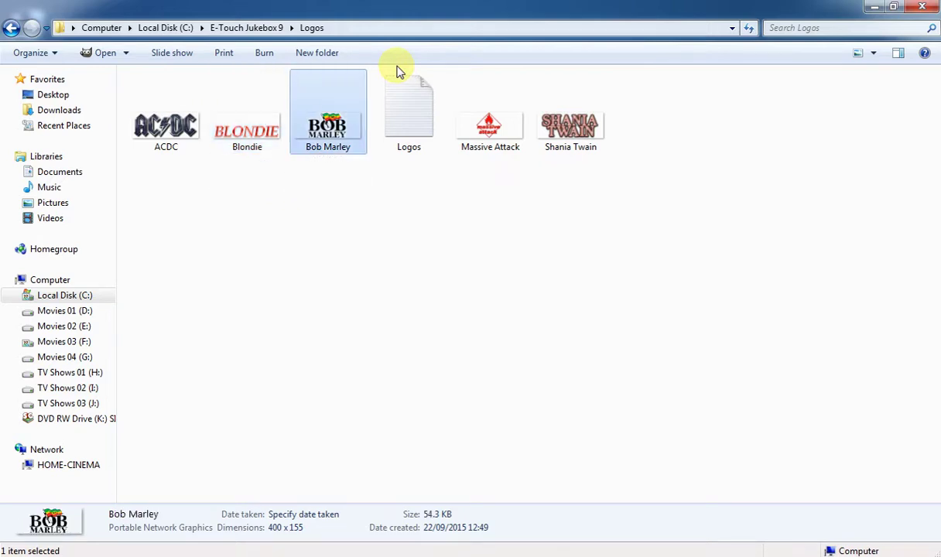
pyautogui.press('Right')
pyautogui.press('Right')
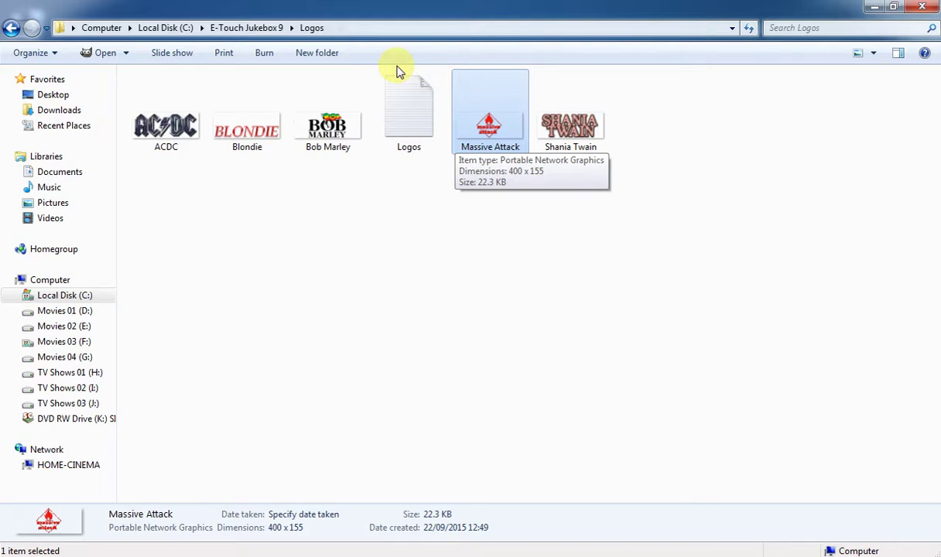
pyautogui.press('BackSpace')
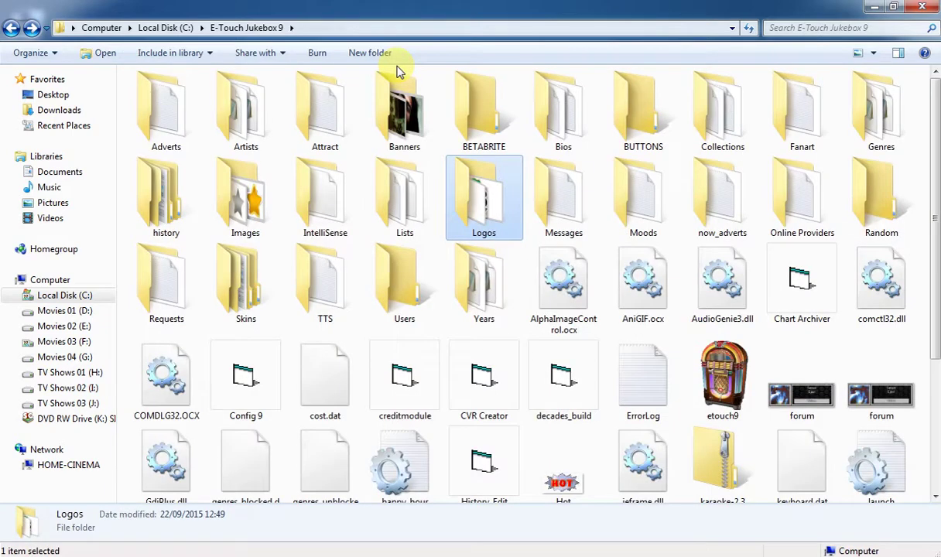
# - Look inside the Messages folder and the Moods folder, returning to the E-Touch Jukebox 9 folder
pyautogui.press('Right')
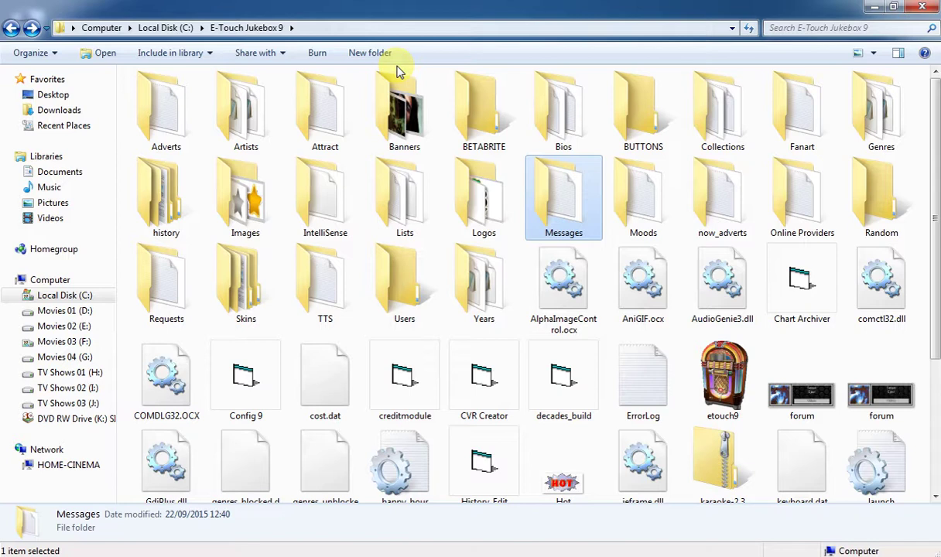
pyautogui.doubleClick(559, 229)
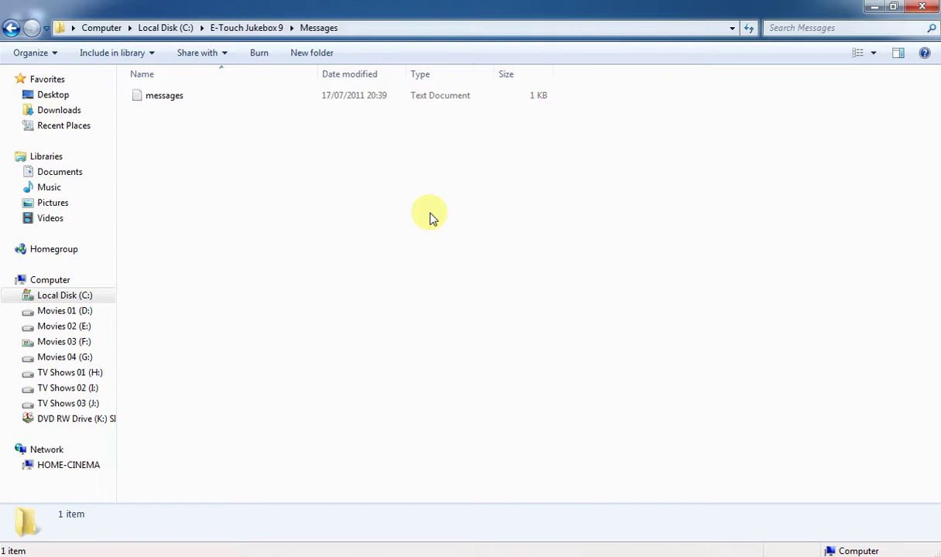
pyautogui.press('BackSpace')
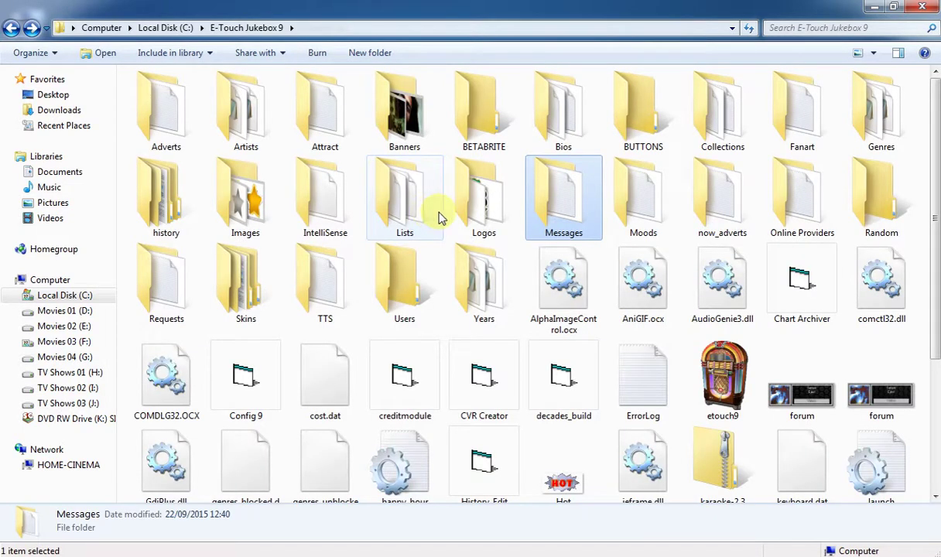
pyautogui.doubleClick(626, 202)
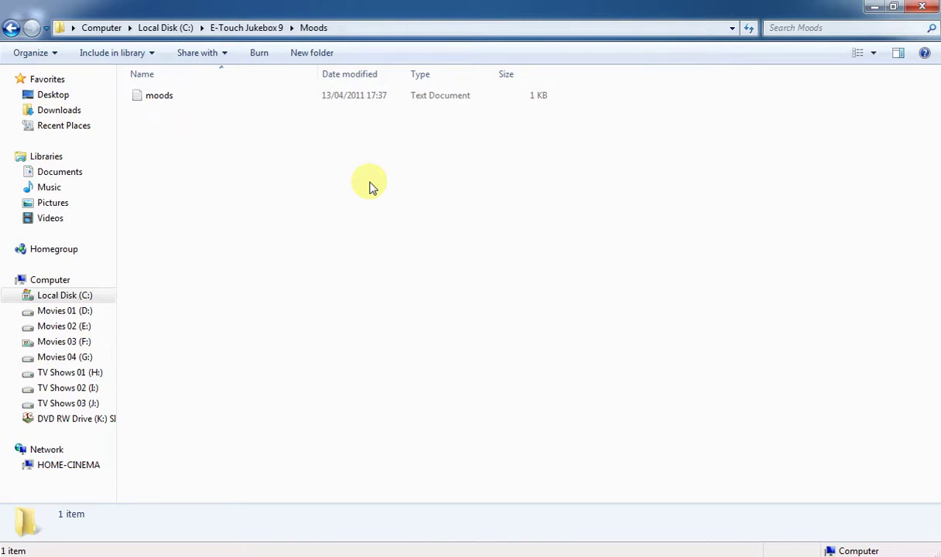
pyautogui.press('BackSpace')
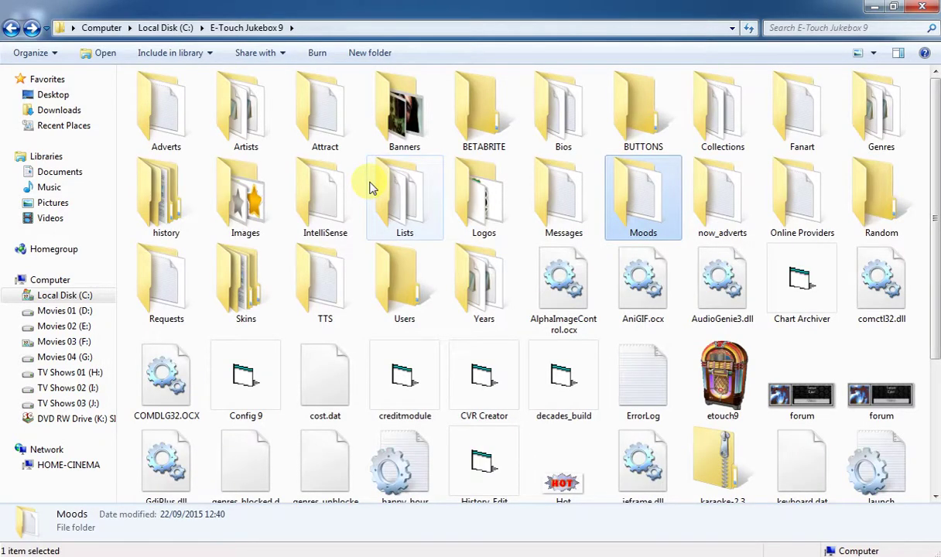
# - Look inside the Random folder and return to the E-Touch Jukebox 9 folder
pyautogui.press('Right')
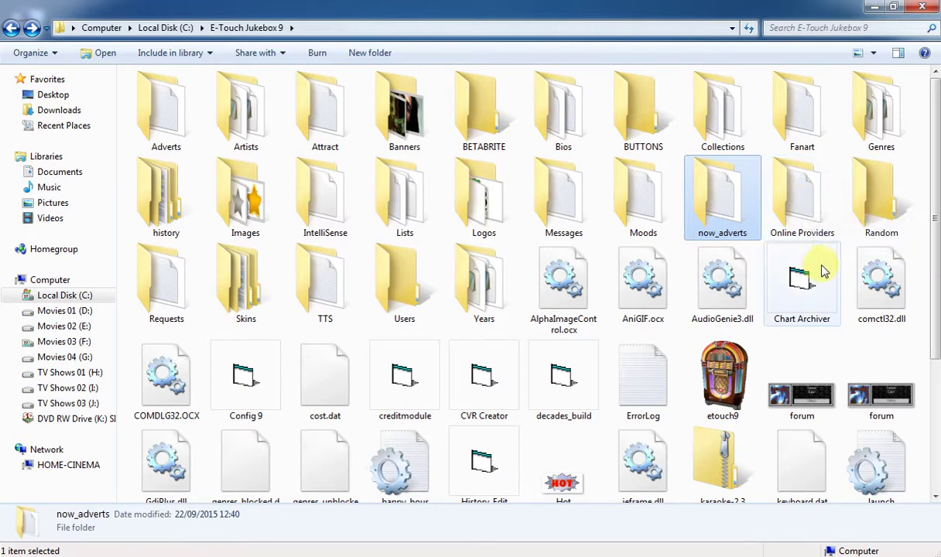
pyautogui.doubleClick(870, 218)
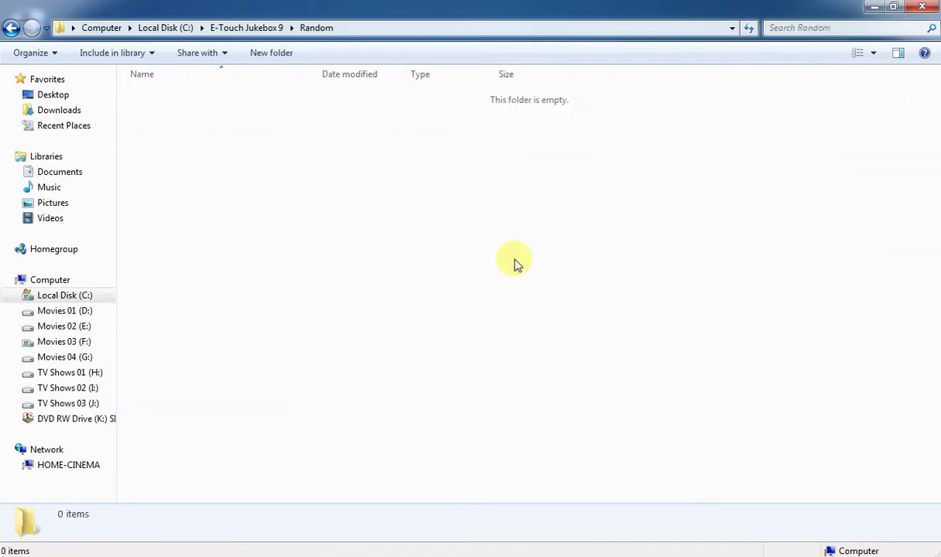
pyautogui.press('BackSpace')
# - Go into the TTS folder and open the startup text file for editing
pyautogui.press('Down')
pyautogui.press('Left')
pyautogui.press('Left')
pyautogui.press('Left')
pyautogui.press('Left')
pyautogui.press('Left')
pyautogui.press('Left')
pyautogui.press('Left')
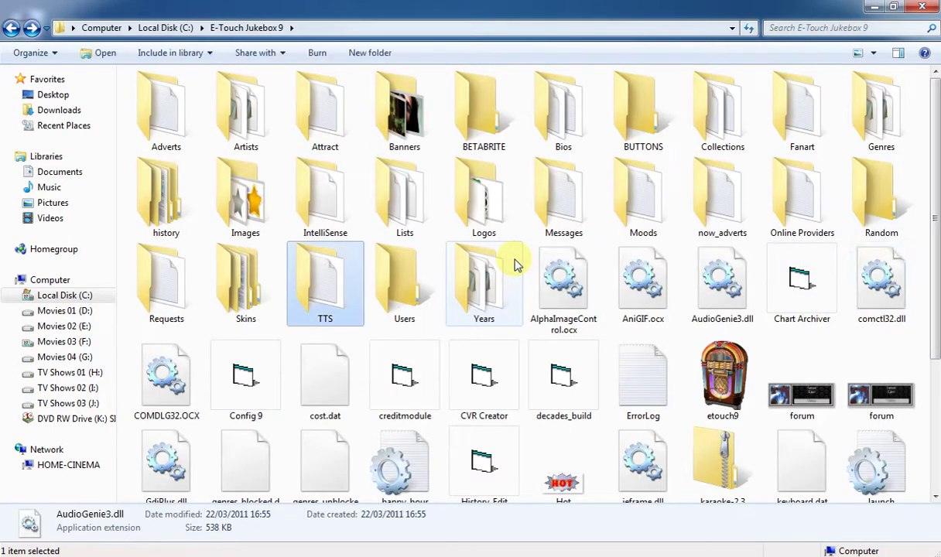
pyautogui.press('Left')
pyautogui.press('Left')
pyautogui.press('Right')
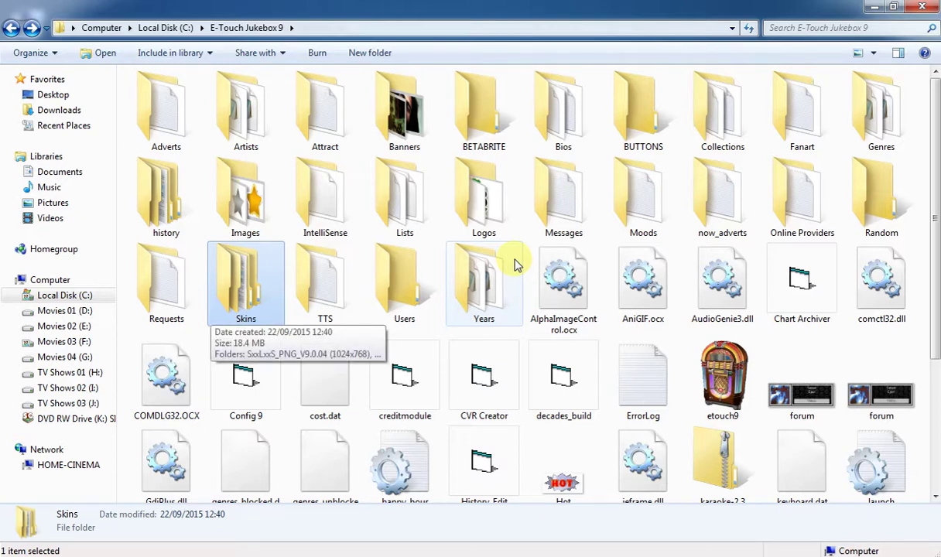
pyautogui.press('Right')
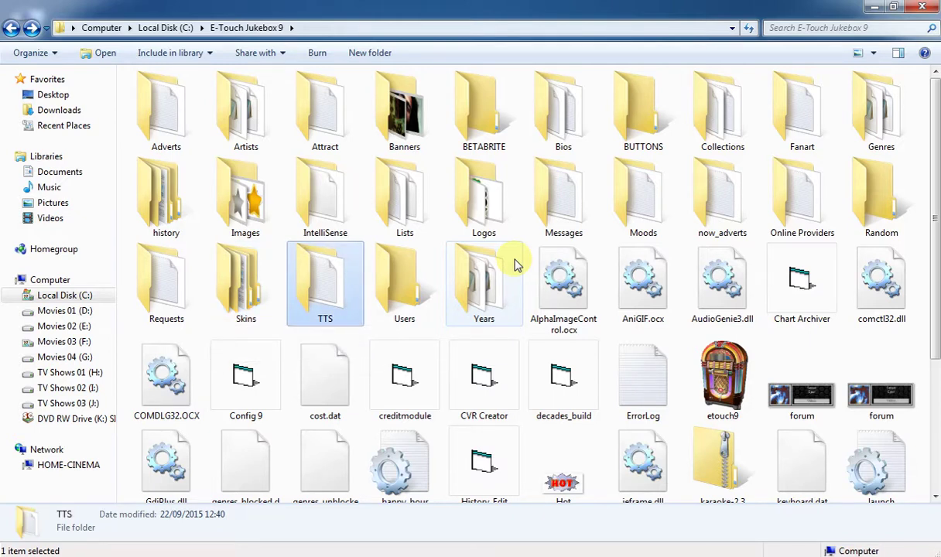
pyautogui.press('Return')
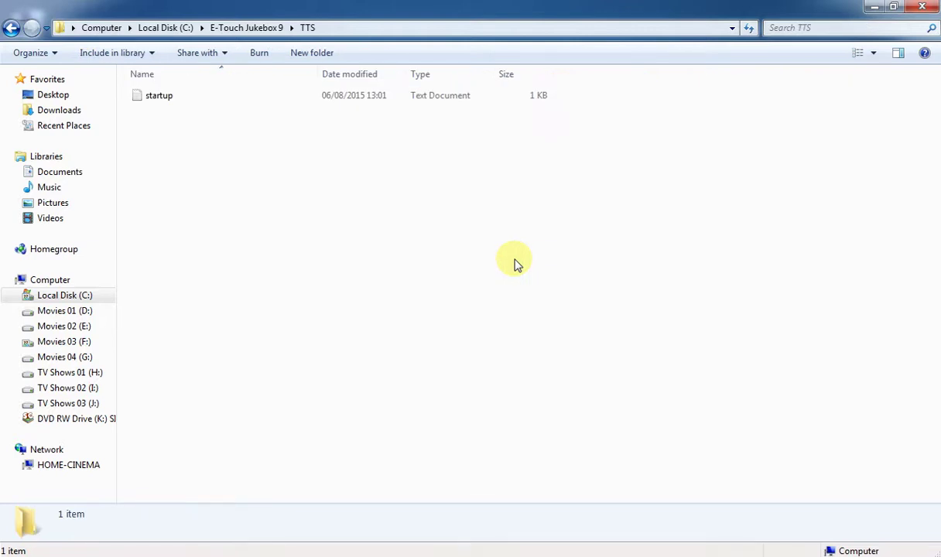
pyautogui.rightClick(189, 96)
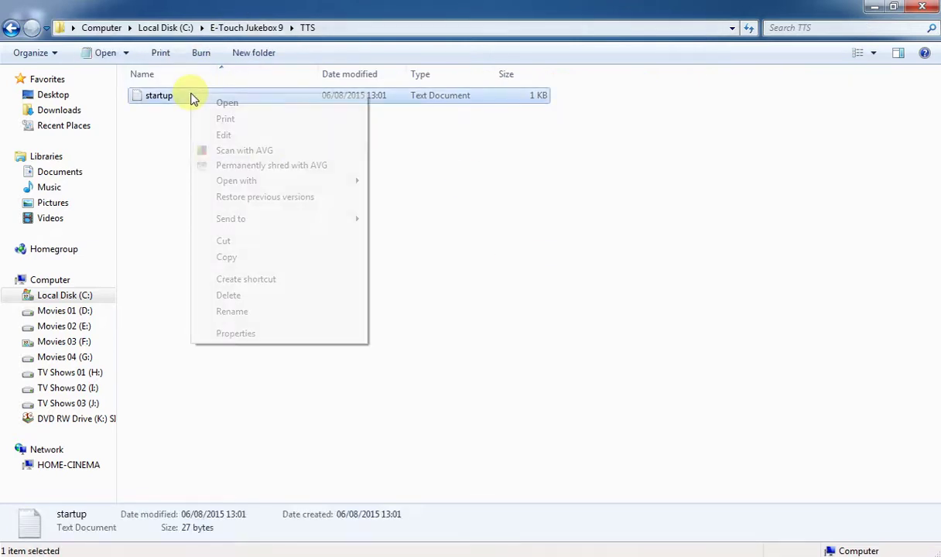
pyautogui.click(263, 134)
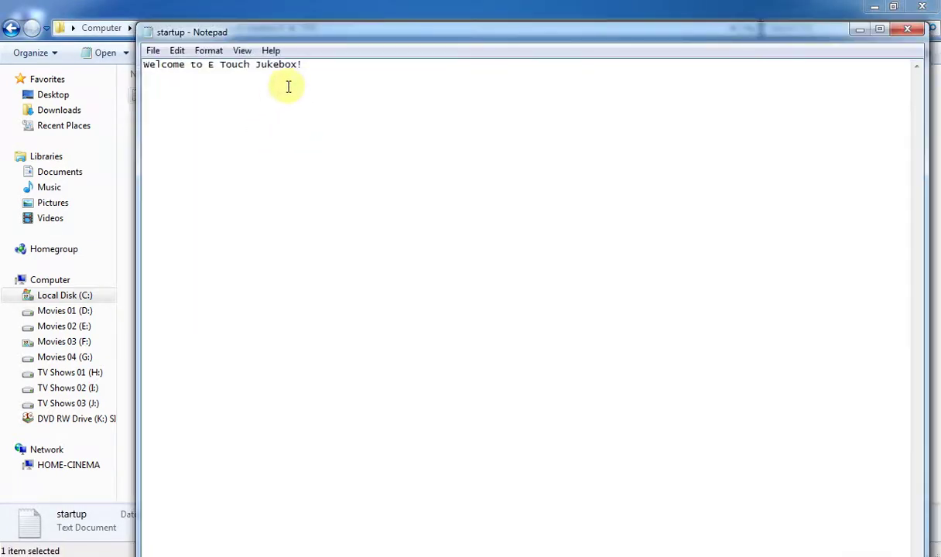
# - Replace the entire greeting in the startup text file with "Hello There"
pyautogui.click(314, 65)
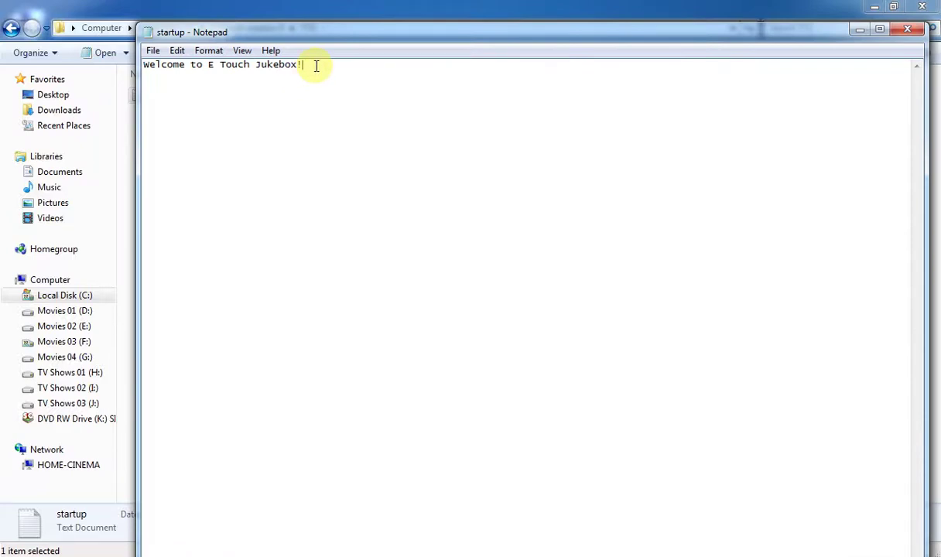
pyautogui.hotkey('ctrl', 'a')
pyautogui.press('BackSpace')
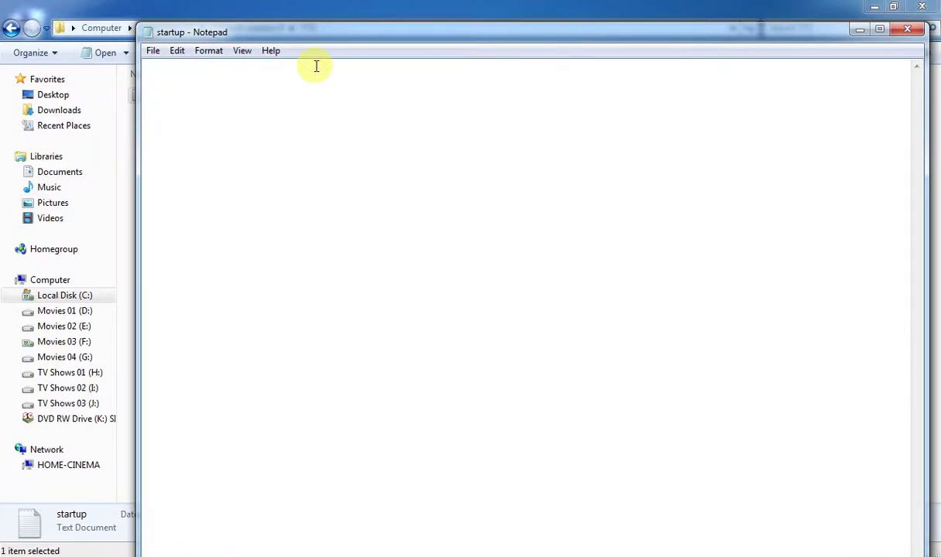
pyautogui.write('w')
pyautogui.press('BackSpace')
pyautogui.write('waell')
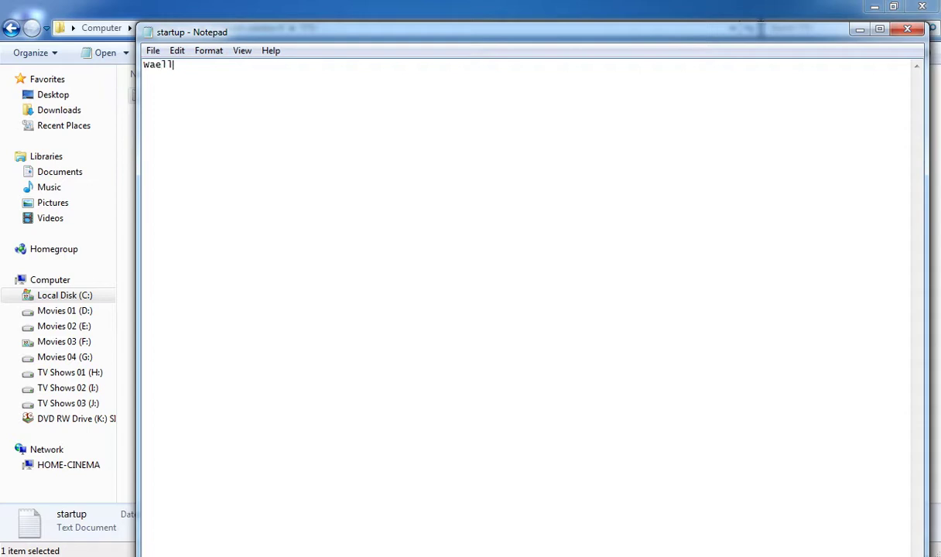
pyautogui.press('BackSpace')
pyautogui.press('BackSpace')
pyautogui.press('BackSpace')
pyautogui.press('BackSpace')
pyautogui.press('BackSpace')
pyautogui.write('Hello There')
# - Save and close the startup text file and go back to the E-Touch Jukebox 9 folder
pyautogui.press('alt')
pyautogui.press('f')
pyautogui.press('Down')
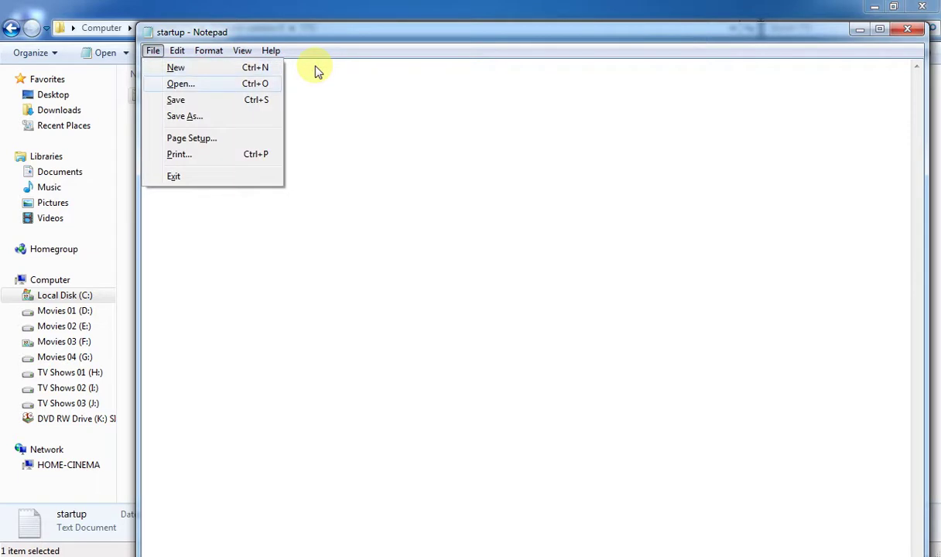
pyautogui.press('Down')
pyautogui.press('Escape')
pyautogui.hotkey('alt', 'f')
pyautogui.press('Up')
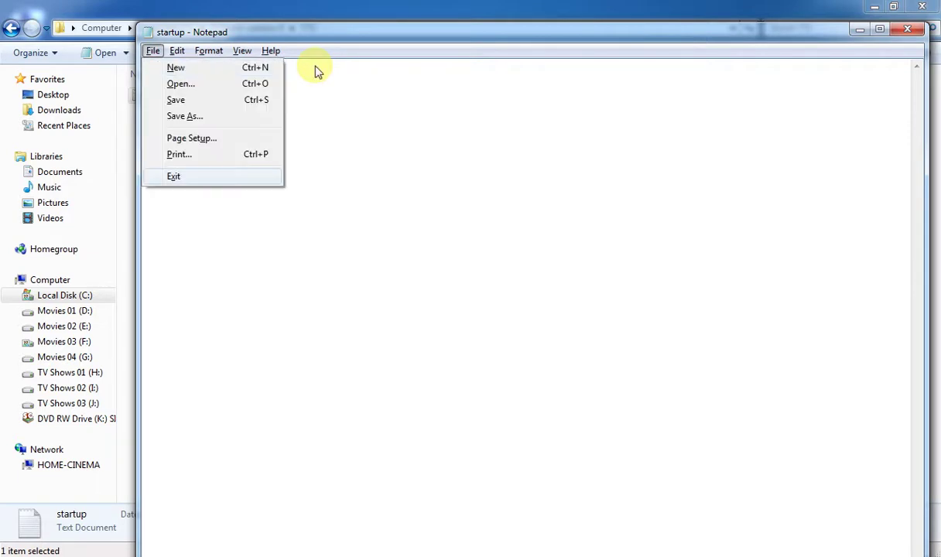
pyautogui.press('Return')
pyautogui.press('BackSpace')
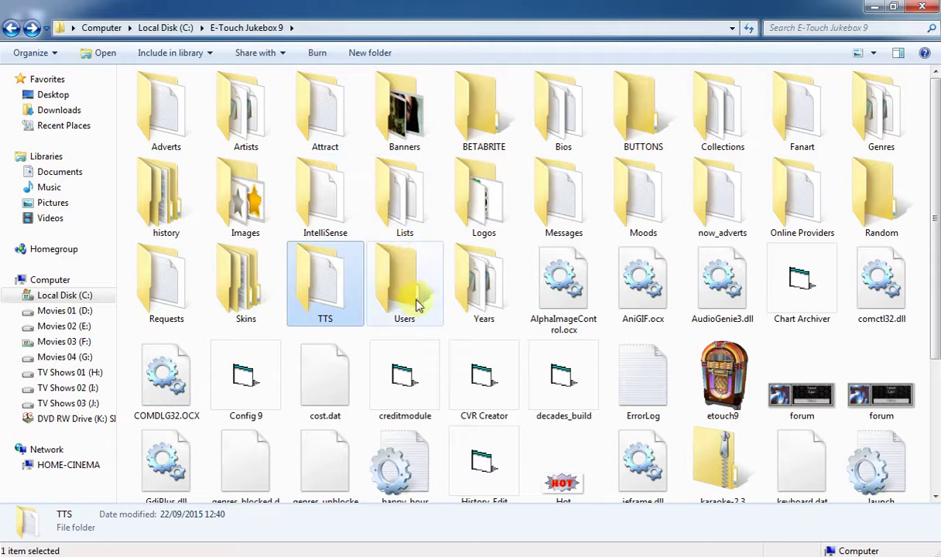
# - Paste the copied group photo into the Years folder, rename it 2002 and return to the E-Touch Jukebox 9 folder
pyautogui.doubleClick(494, 311)
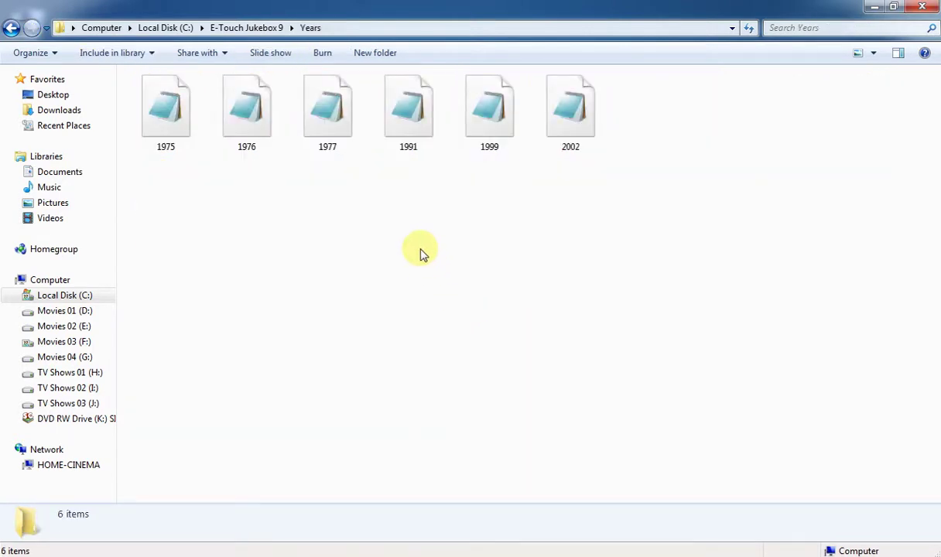
pyautogui.rightClick(394, 220)
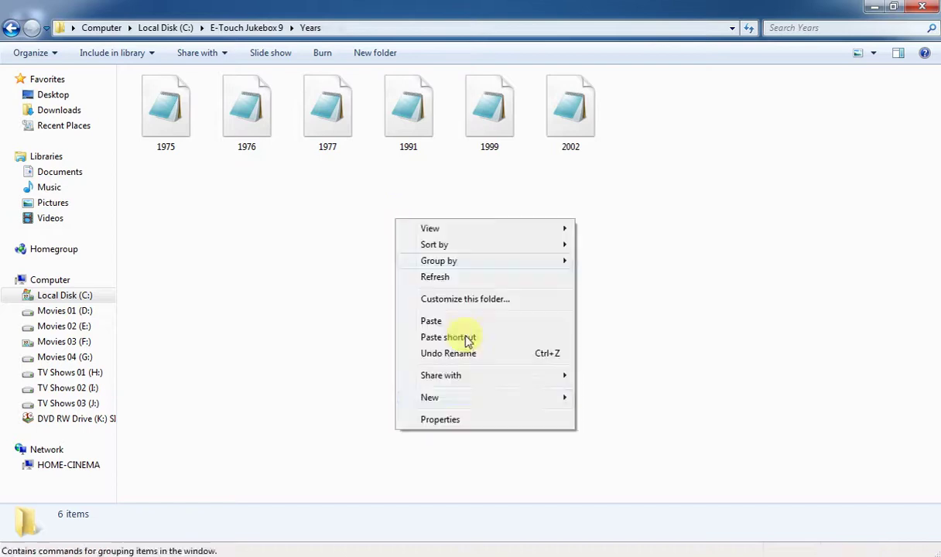
pyautogui.click(530, 325)
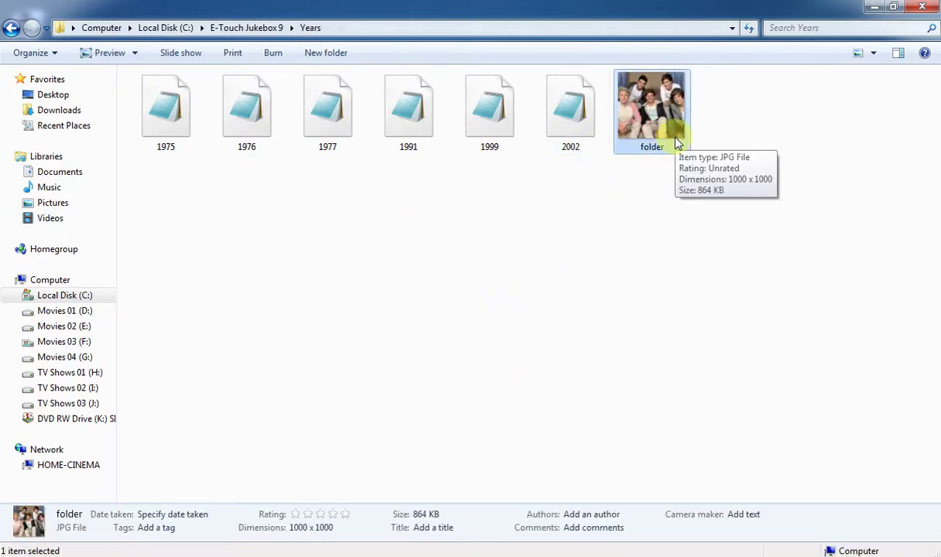
pyautogui.press('F2')
pyautogui.write('2002')
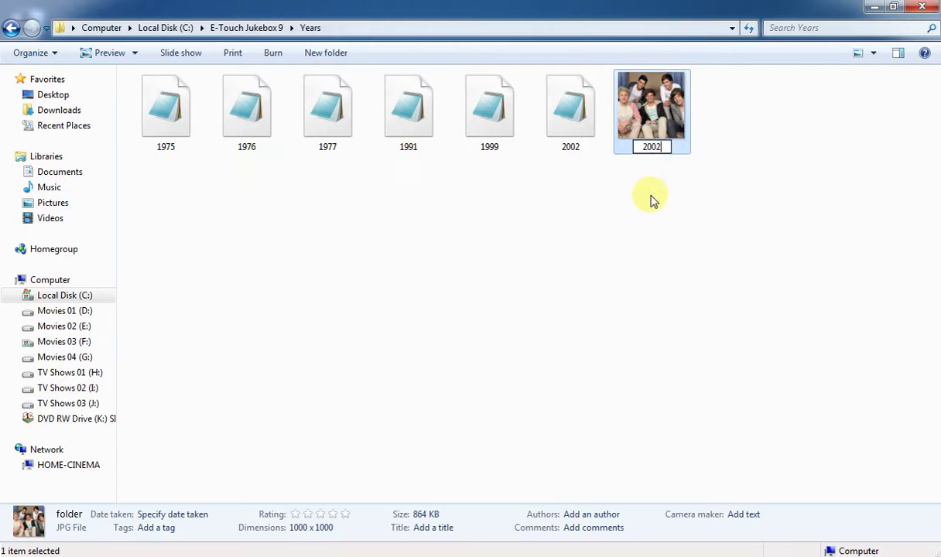
pyautogui.press('Return')
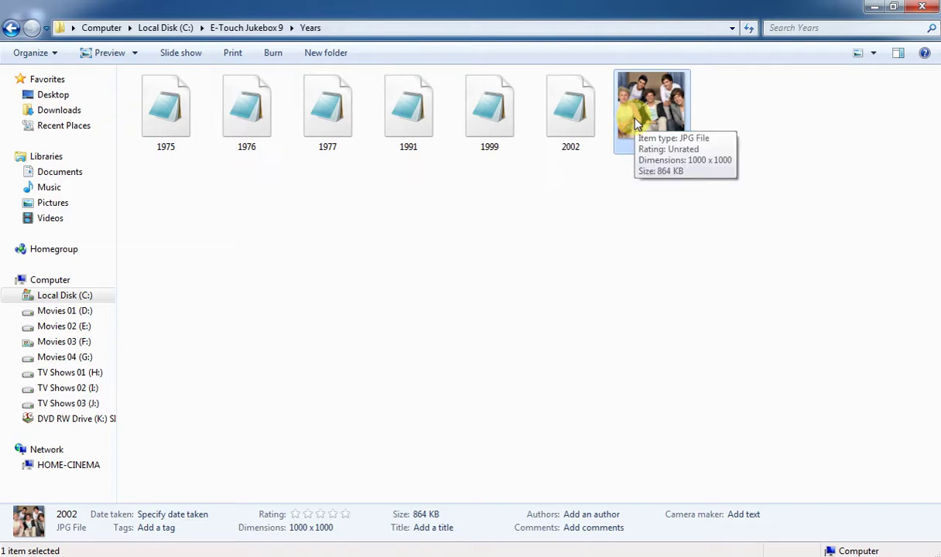
pyautogui.click(578, 231)
pyautogui.press('BackSpace')
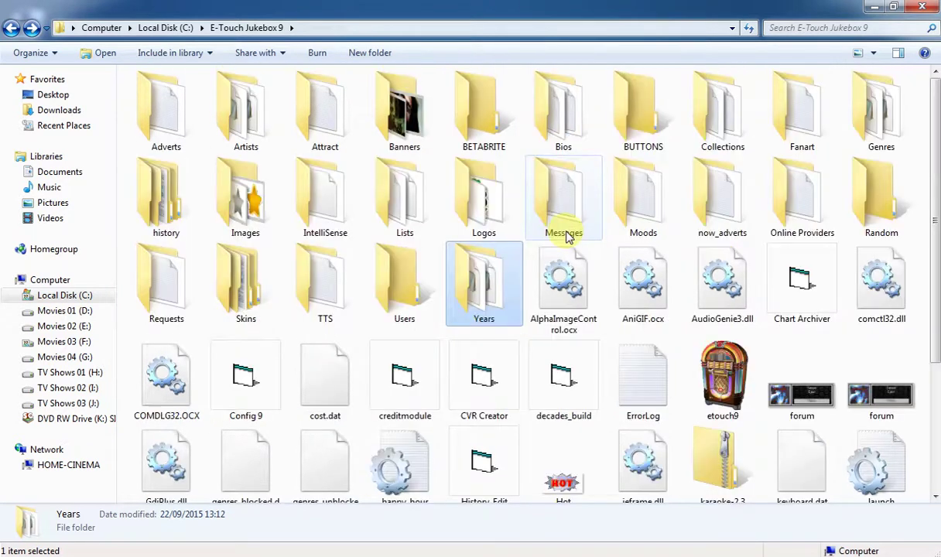
# - Launch Chart Archiver to view its user history and chart lists, and close it
pyautogui.doubleClick(802, 279)
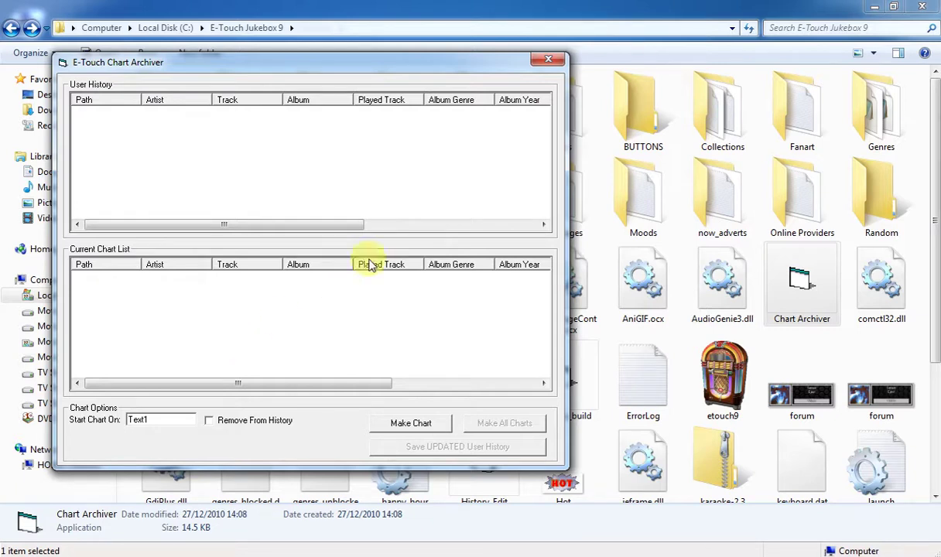
pyautogui.click(548, 59)
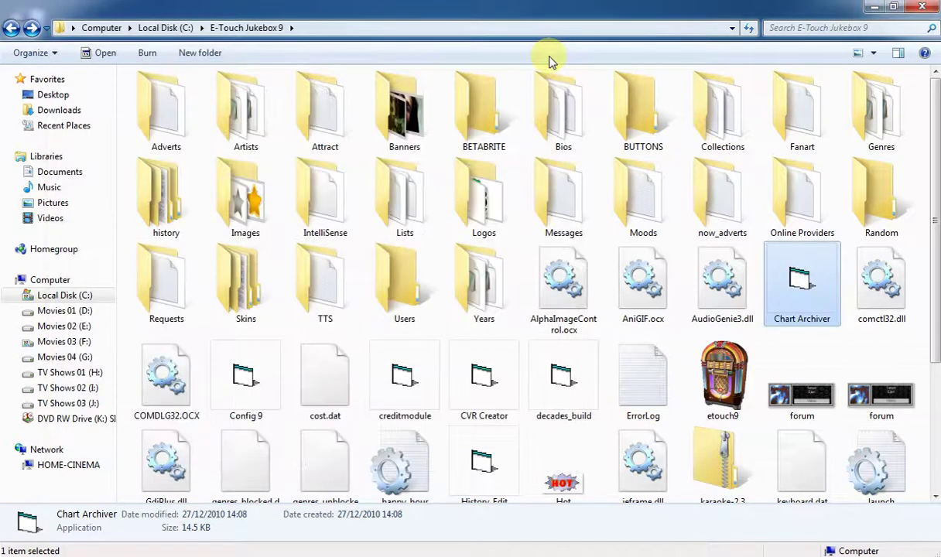
# - Check the run-as-administrator privilege in the compatibility properties of Config 9 and accept the dialog
pyautogui.scroll(-5, 550, 62)
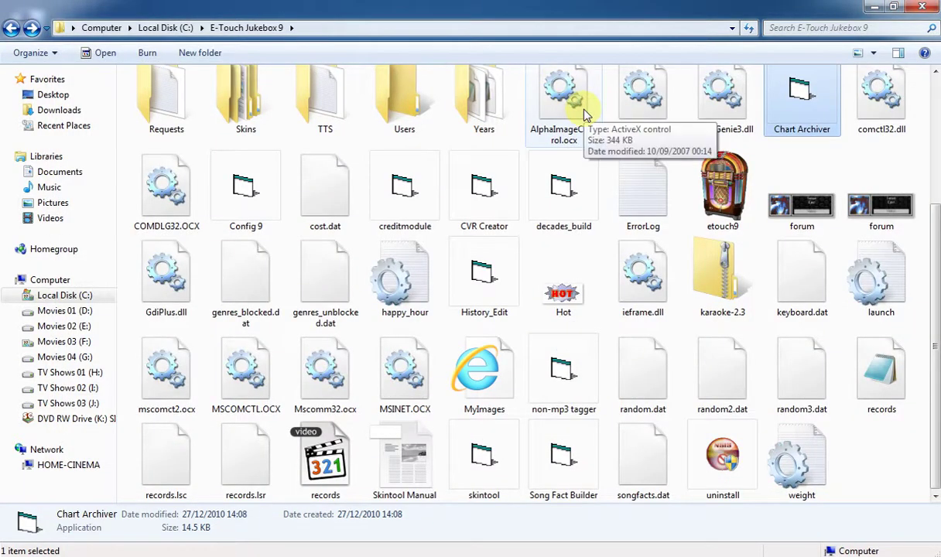
pyautogui.click(247, 190)
pyautogui.rightClick(248, 188)
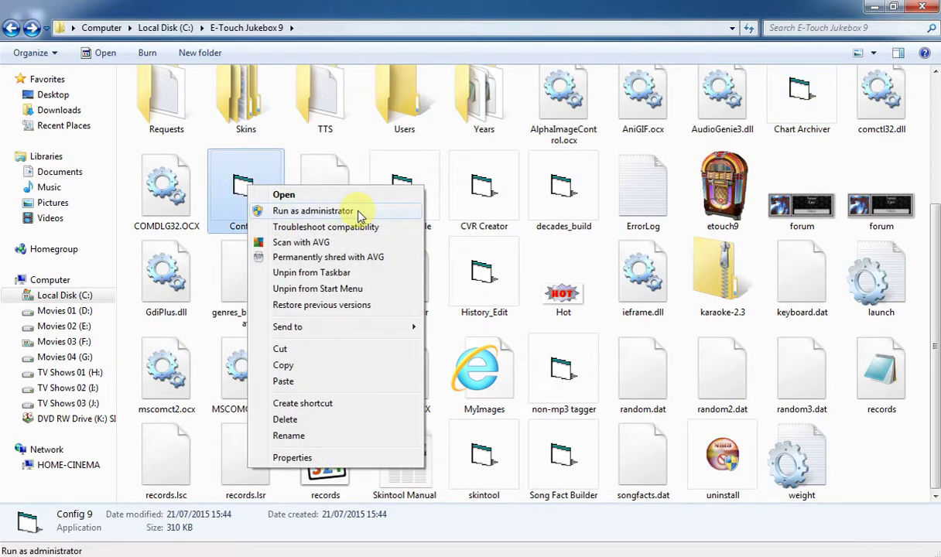
pyautogui.click(346, 458)
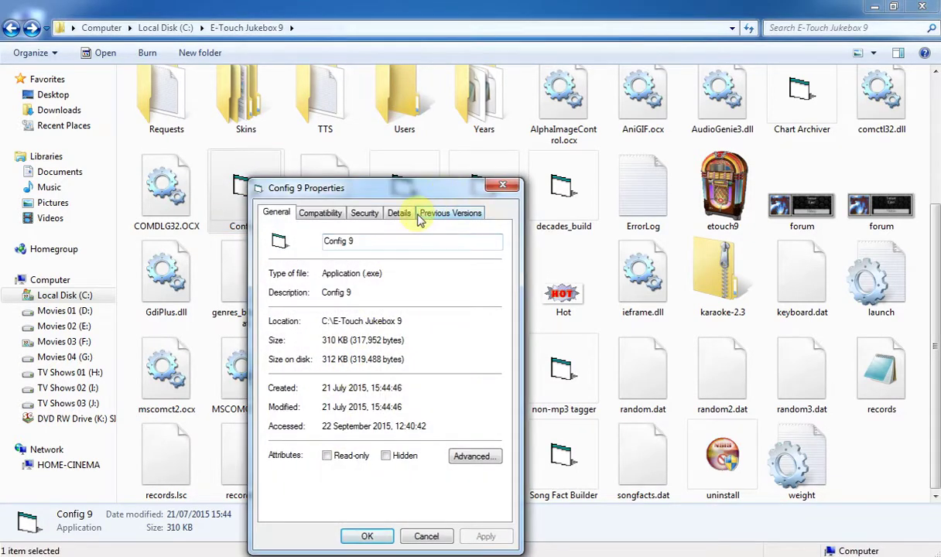
pyautogui.click(319, 214)
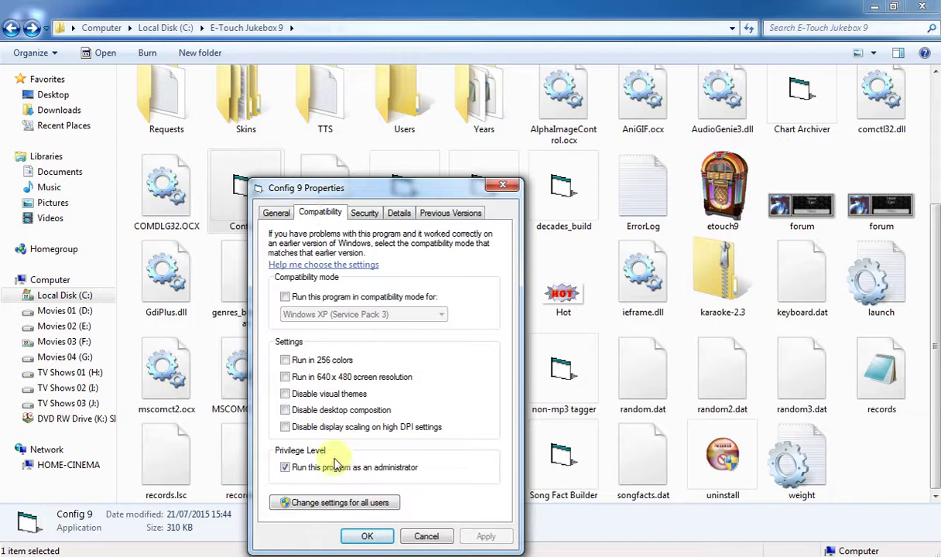
pyautogui.click(308, 468)
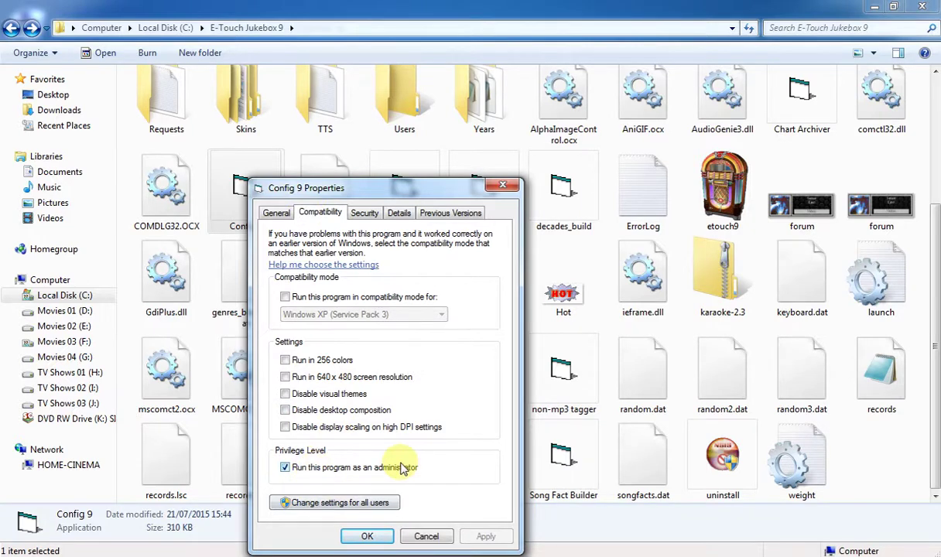
pyautogui.click(368, 536)
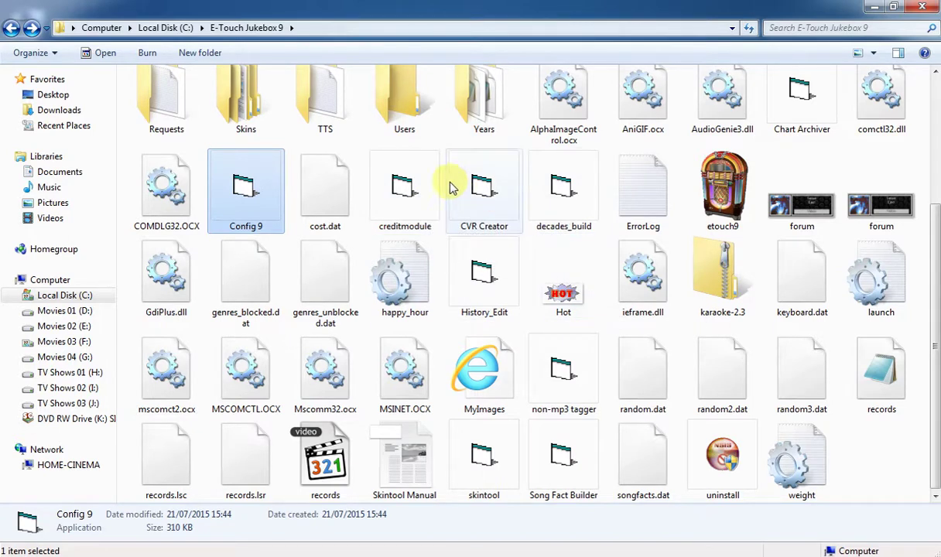
# - Launch decades_build to view the Decades Chart Creator options, and close it
pyautogui.doubleClick(558, 198)
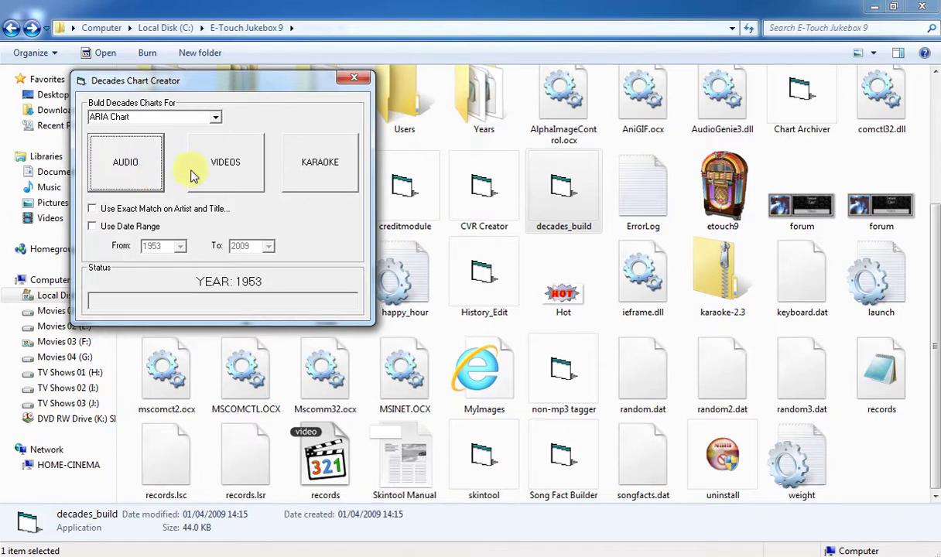
pyautogui.click(353, 81)
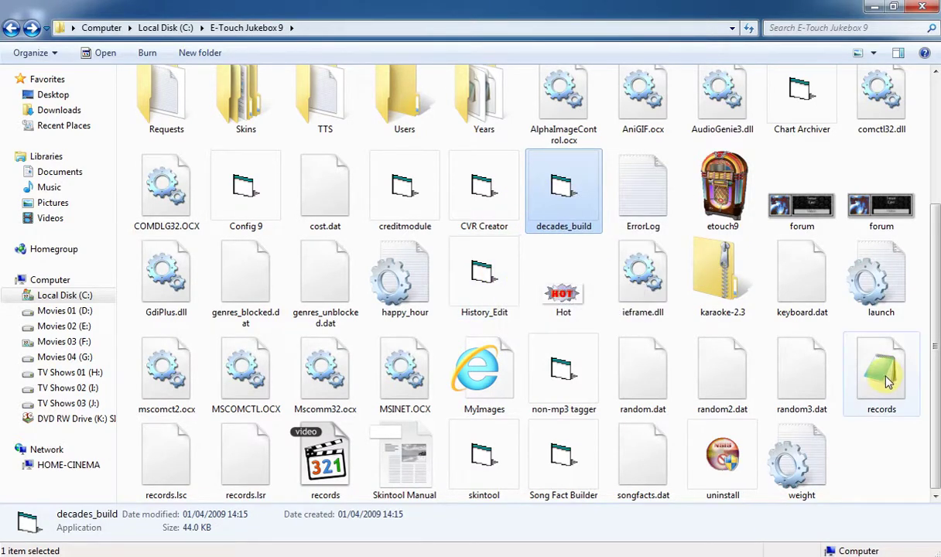
# - Launch the non-mp3 tagger and try to load the MP4 from the "2009 - Will Smith - Switch" folder in Music Videos on C:
pyautogui.rightClick(577, 381)
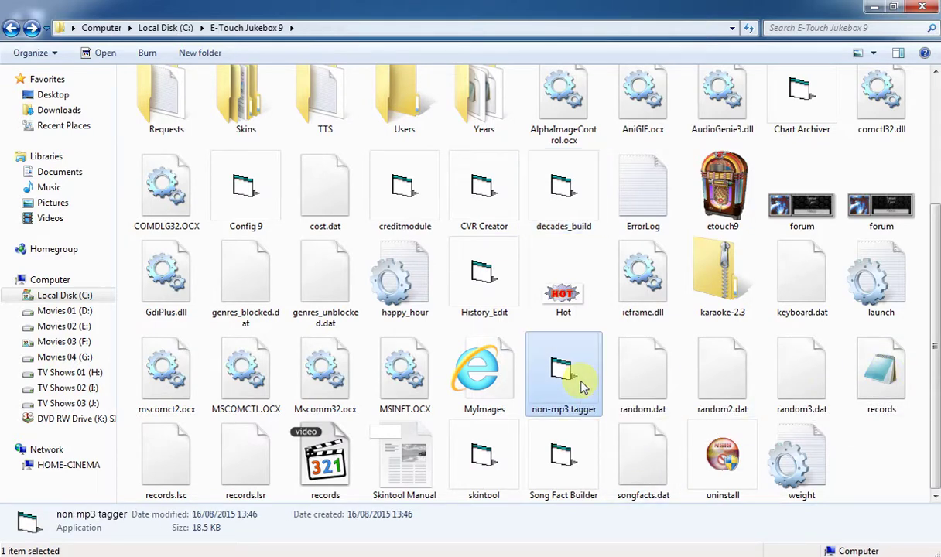
pyautogui.click(664, 126)
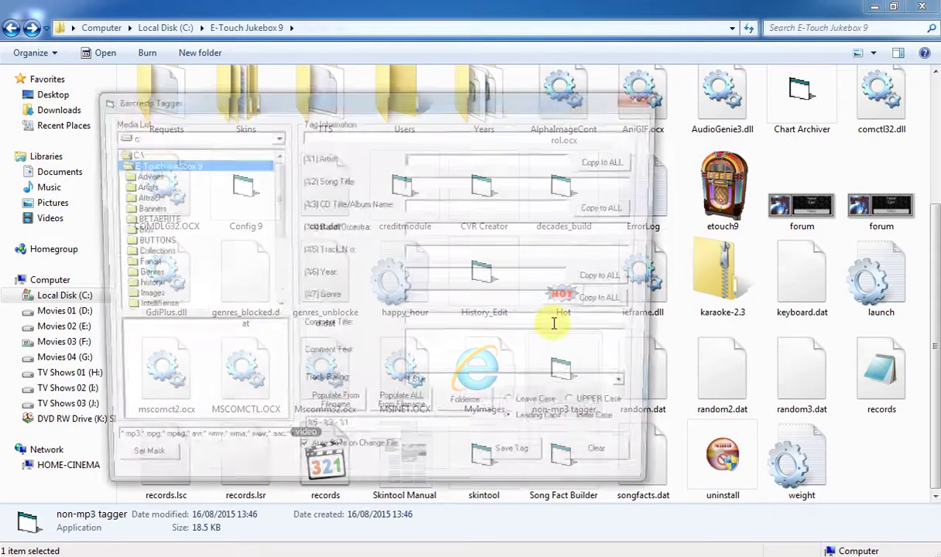
pyautogui.doubleClick(127, 152)
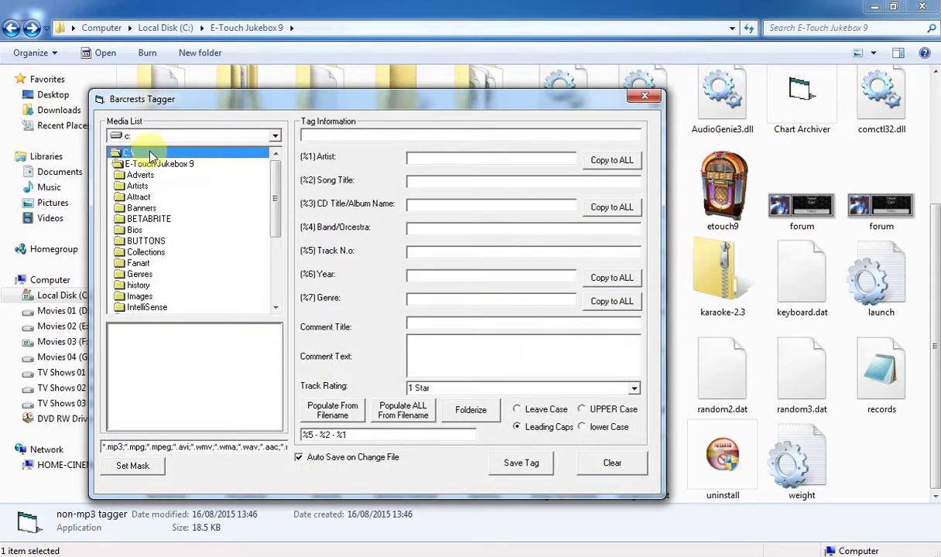
pyautogui.doubleClick(164, 187)
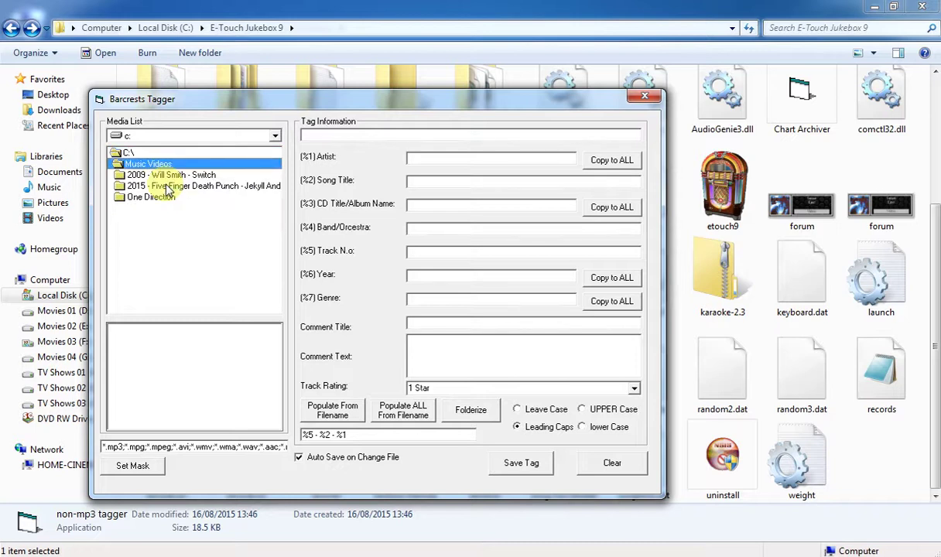
pyautogui.doubleClick(170, 176)
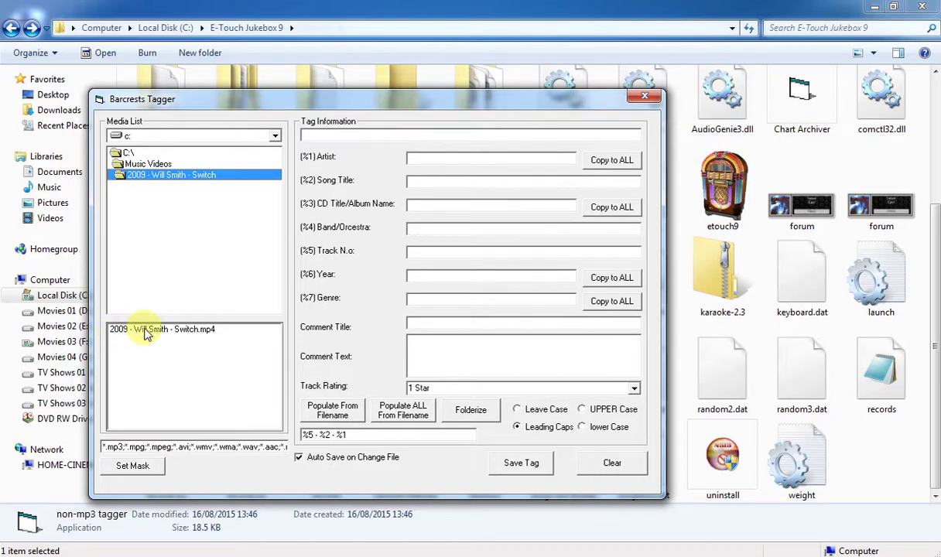
pyautogui.click(203, 331)
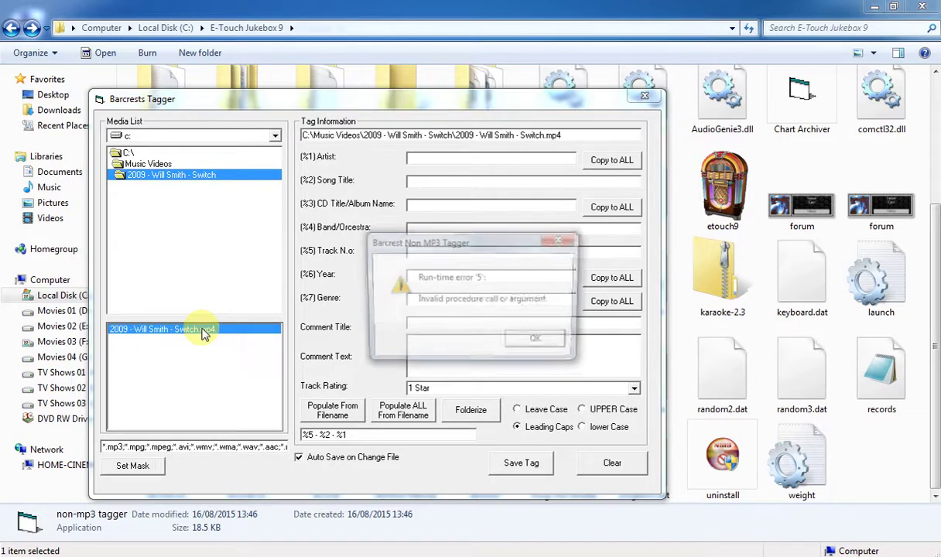
pyautogui.click(538, 341)
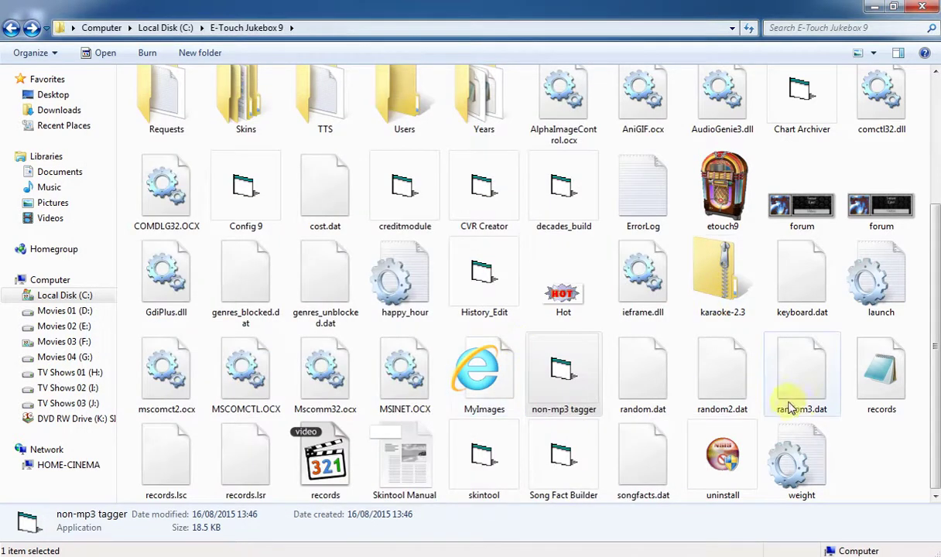
pyautogui.click(880, 462)
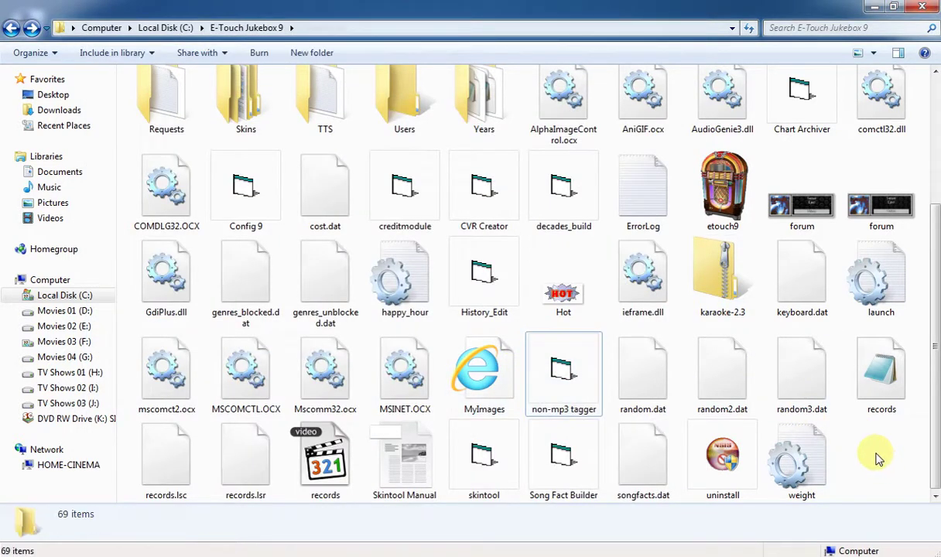
# - Launch Song Fact Builder, view the stored facts for "Applied Science" by 311 and "Empires" by 10 Years, and close it
pyautogui.moveTo(487, 476)
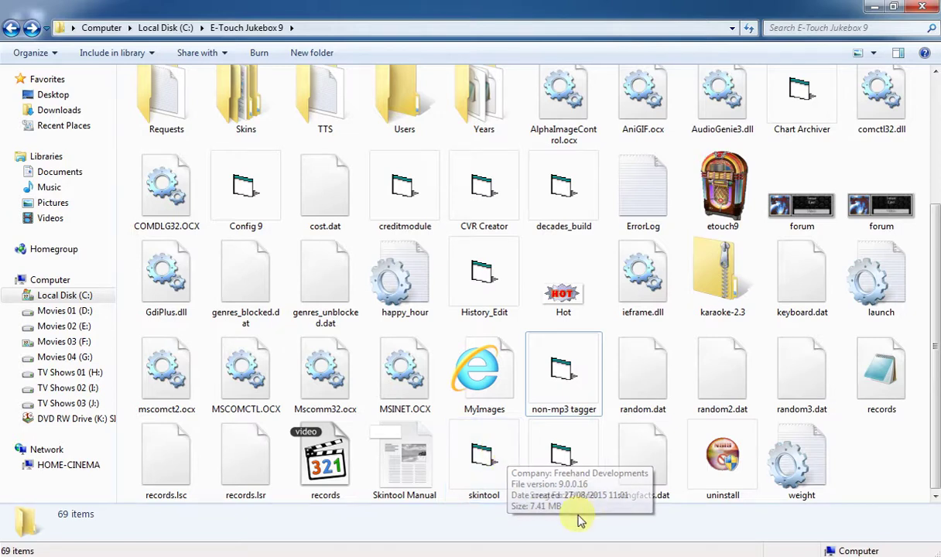
pyautogui.click(575, 463)
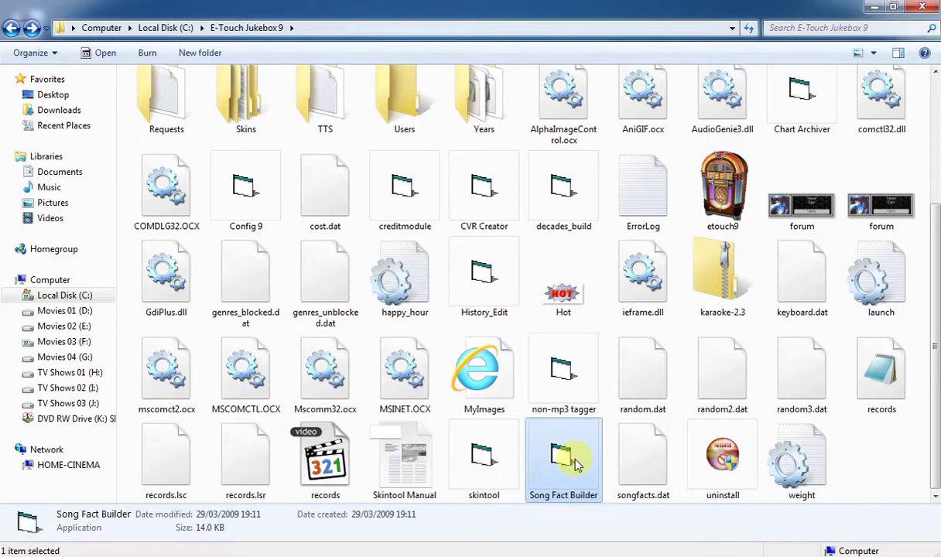
pyautogui.doubleClick(575, 462)
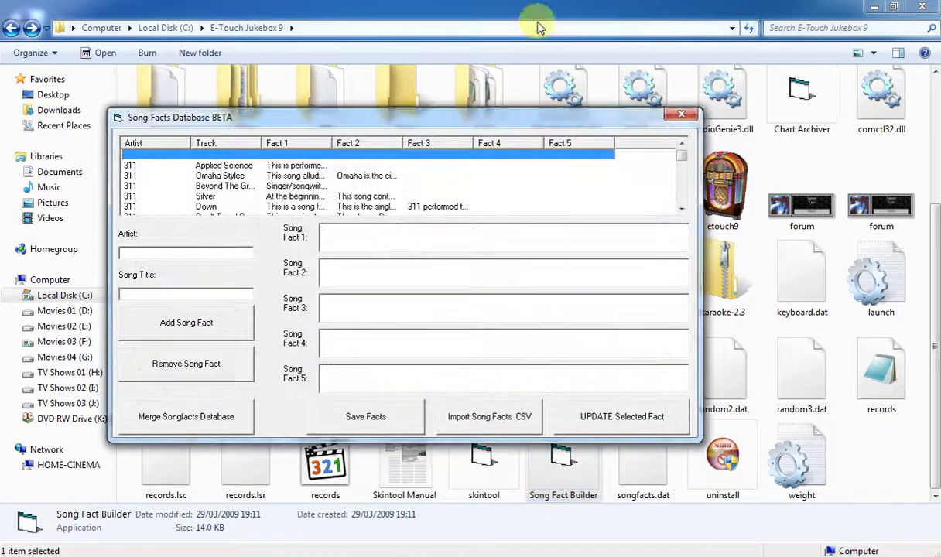
pyautogui.click(263, 166)
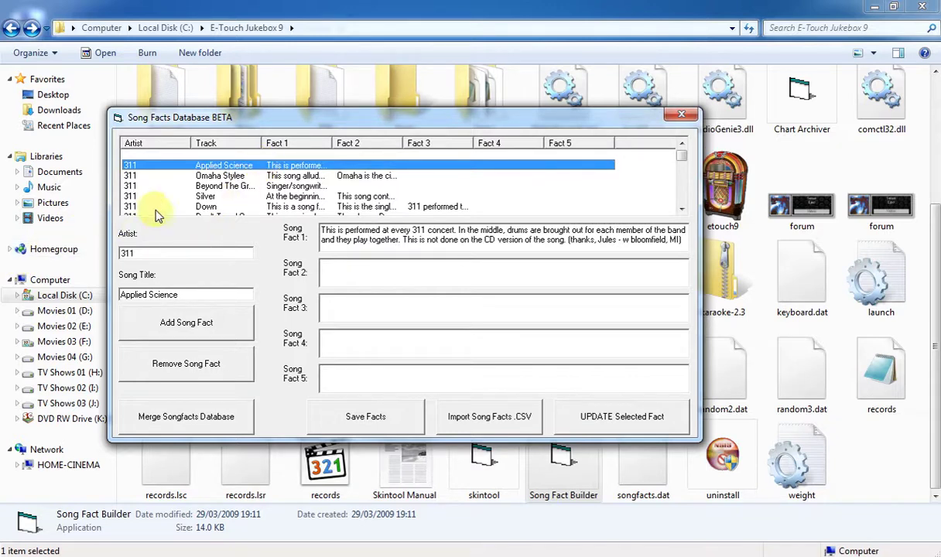
pyautogui.scroll(-5, 346, 199)
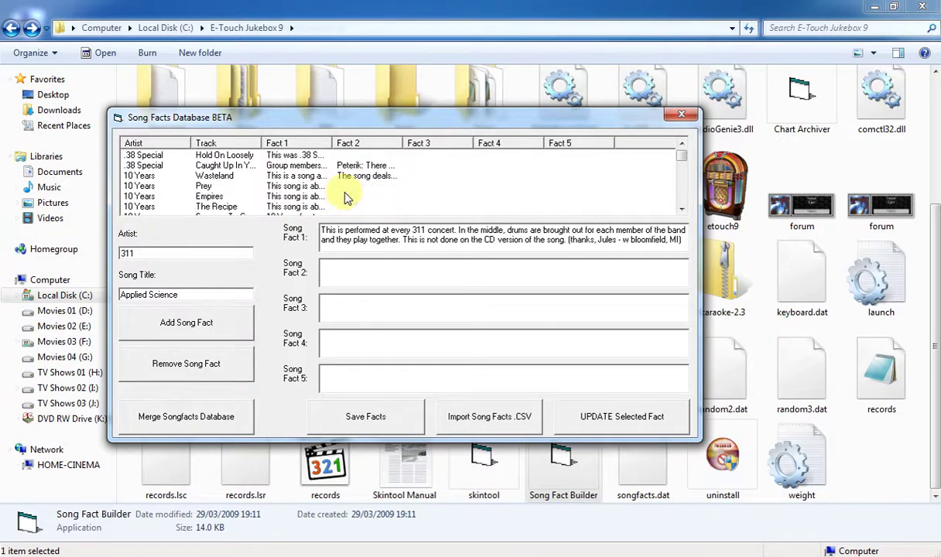
pyautogui.scroll(-2, 346, 199)
pyautogui.scroll(2, 346, 199)
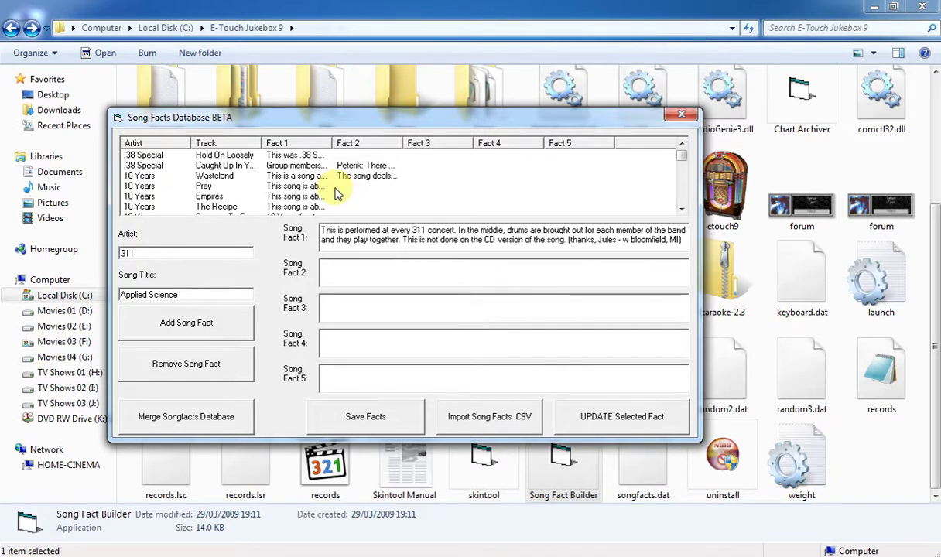
pyautogui.click(252, 198)
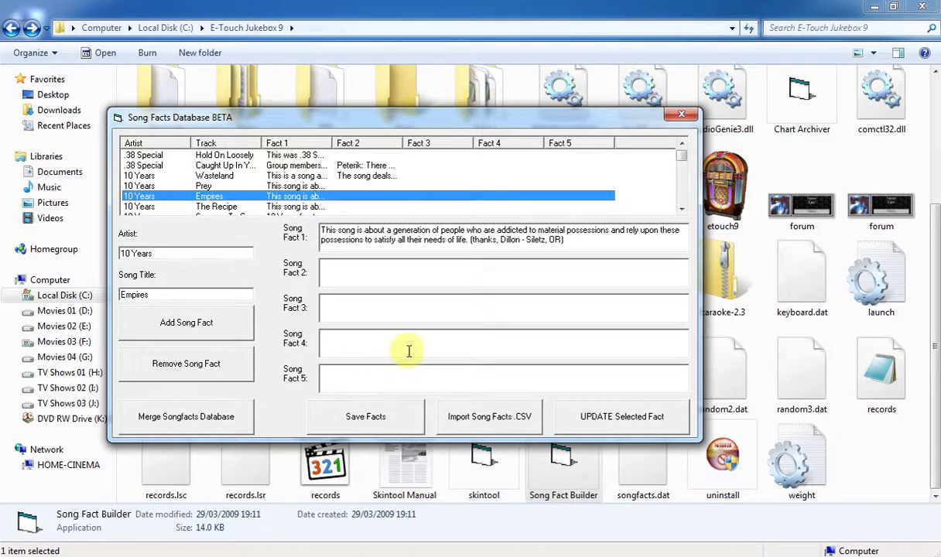
pyautogui.click(680, 116)
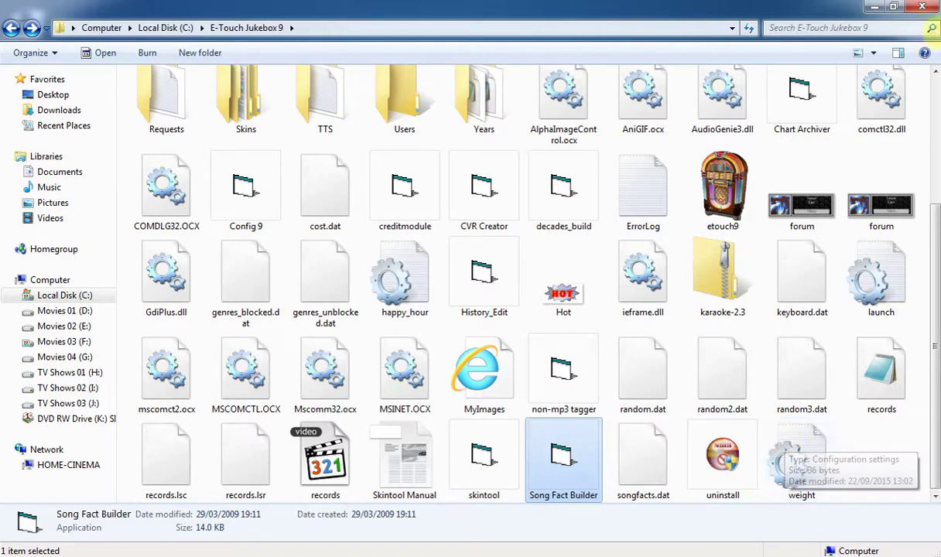
# - Close the E-Touch Jukebox 9 folder and return to the desktop
pyautogui.click(923, 7)
pyautogui.click(921, 8)
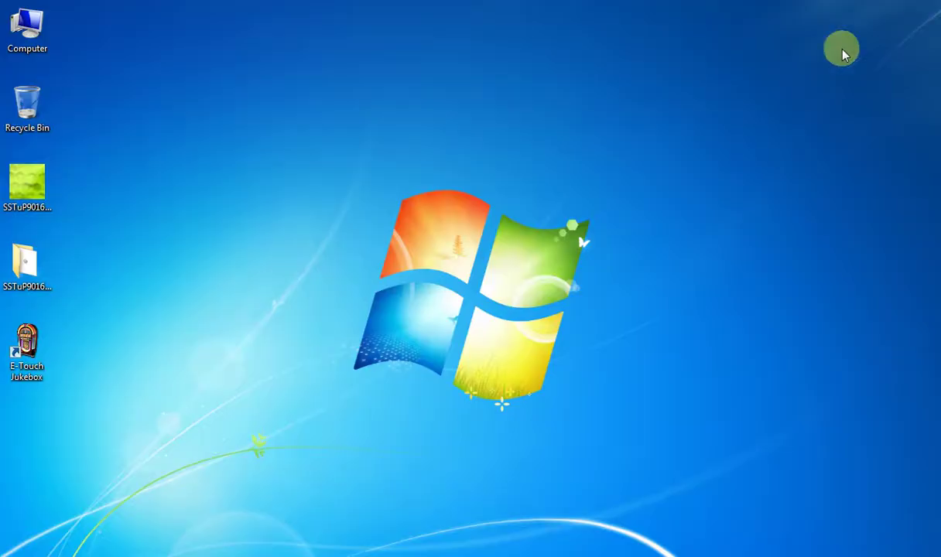